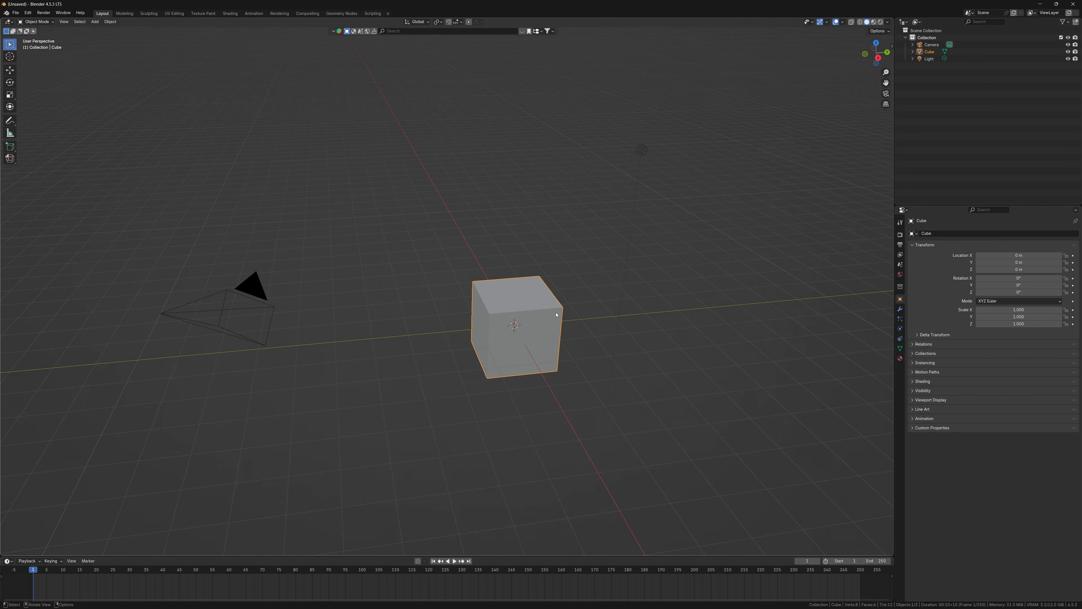
# Step: Delete the default cube from the scene
pyautogui.click(544, 310)
pyautogui.press('x')
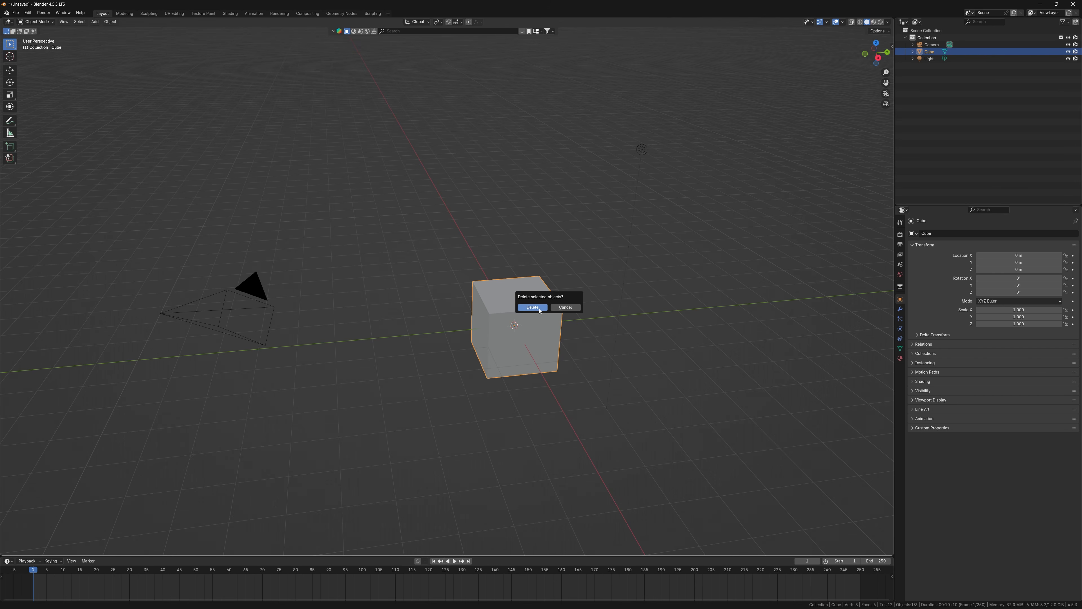
pyautogui.click(540, 311)
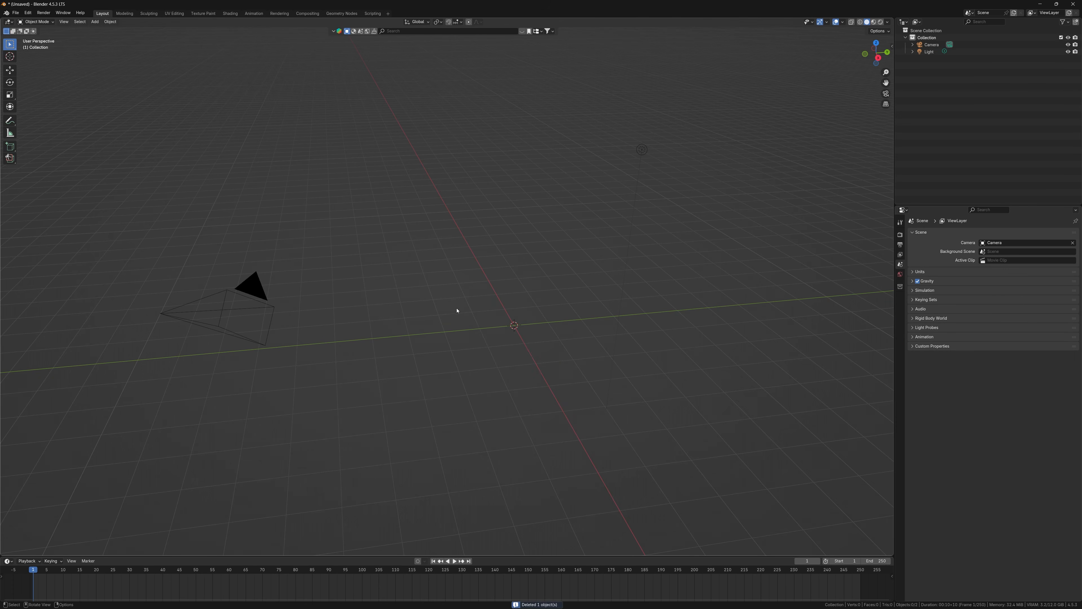
# Step: Set the render engine to Cycles with GPU Compute as the device
pyautogui.moveTo(507, 285); pyautogui.dragTo(495, 296, button='middle')
pyautogui.moveTo(537, 336); pyautogui.dragTo(567, 312, button='middle')
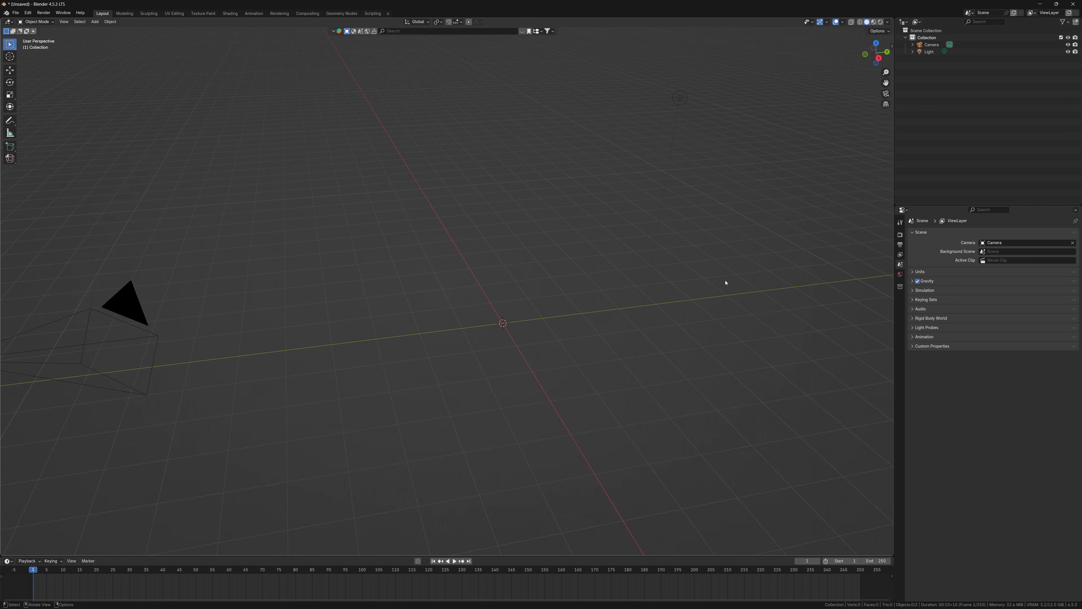
pyautogui.click(900, 234)
pyautogui.click(989, 233)
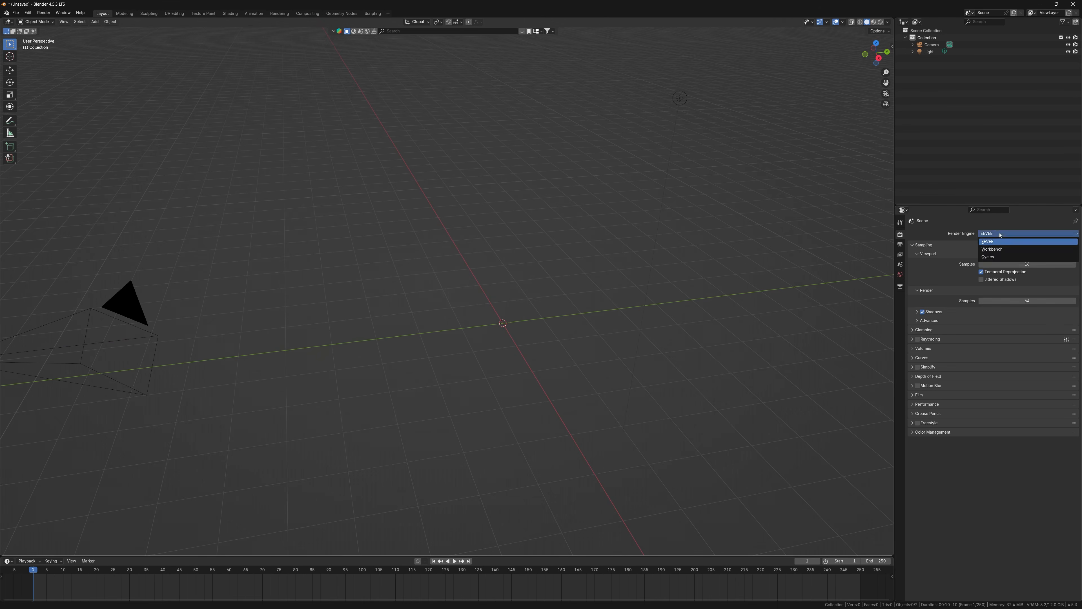
pyautogui.click(995, 257)
pyautogui.click(997, 251)
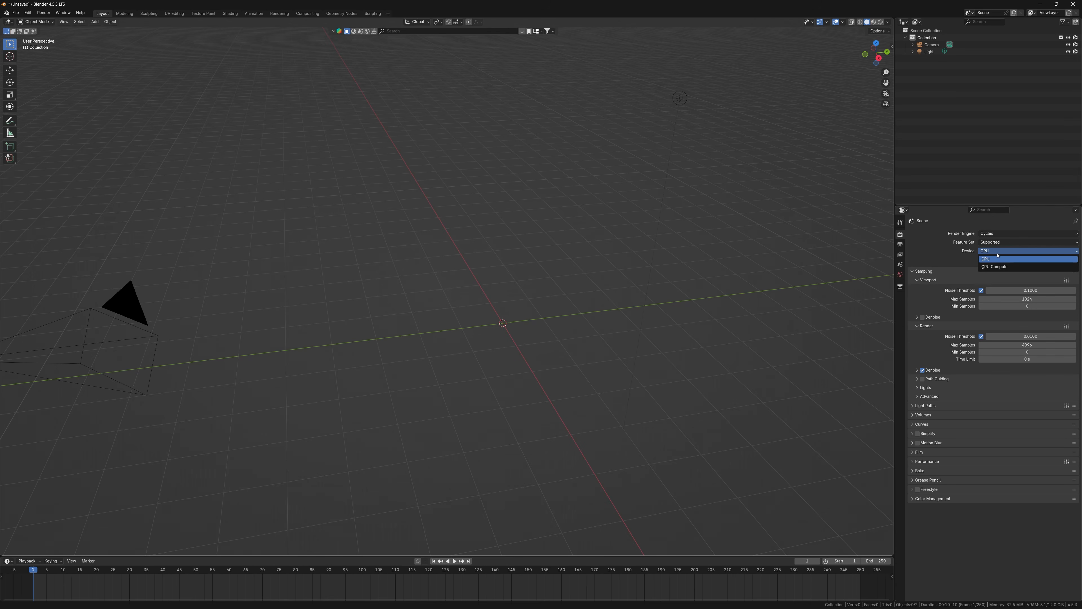
pyautogui.click(993, 267)
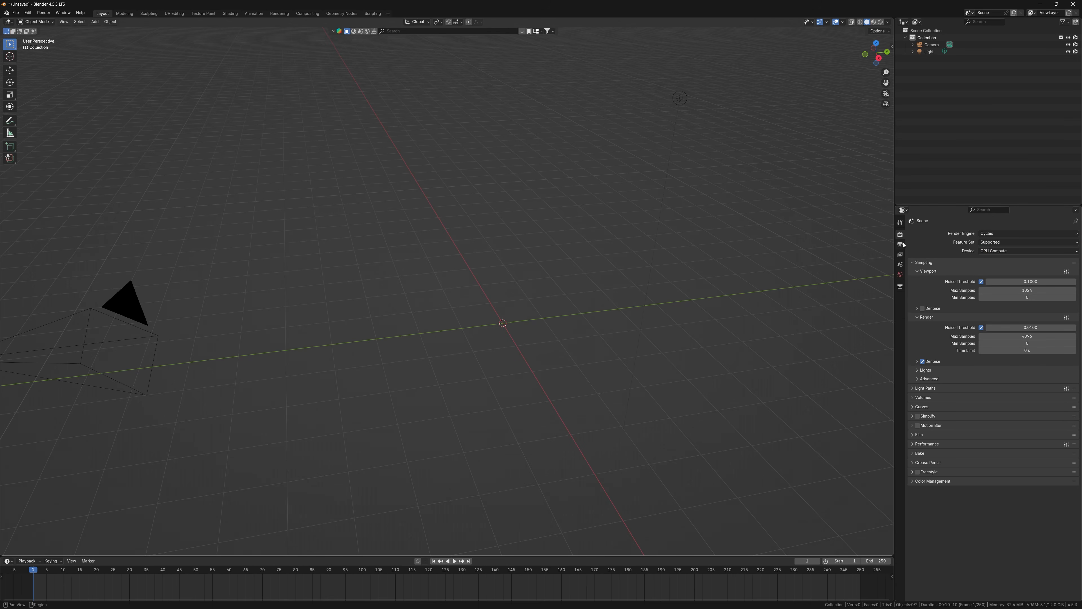
# Step: Add a plane mesh at the world origin and show its transform and dimension values beside the viewport
pyautogui.click(900, 265)
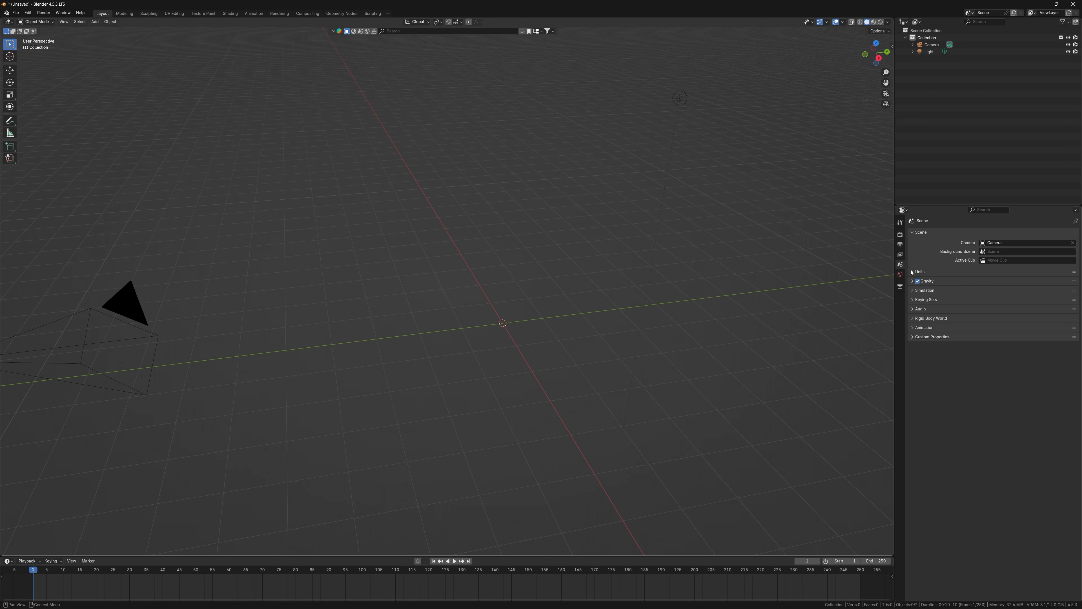
pyautogui.press('n')
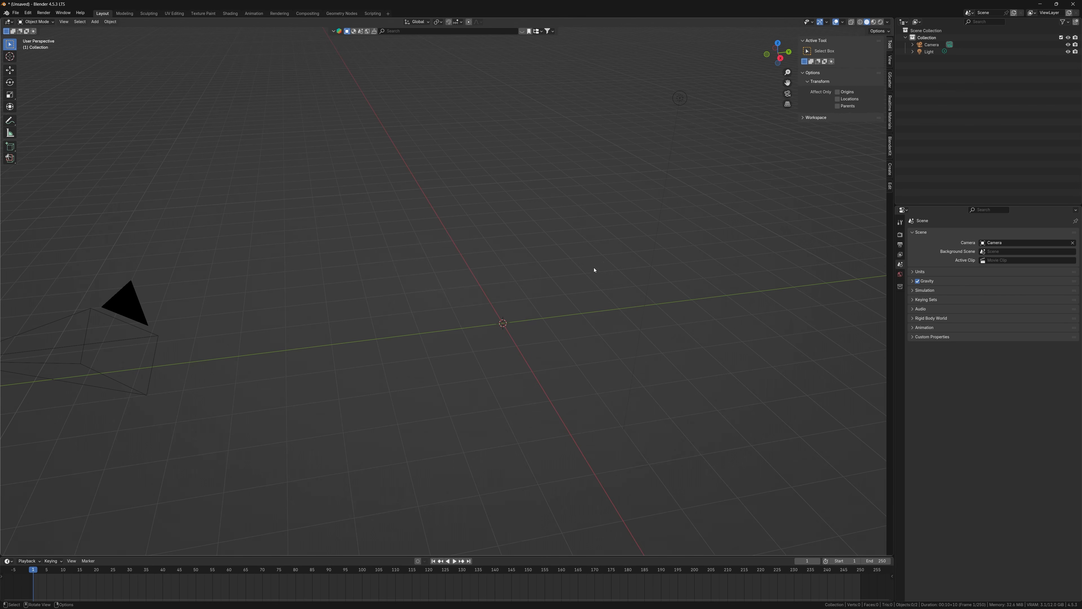
pyautogui.hotkey('shift', 'a')
pyautogui.moveTo(576, 305)
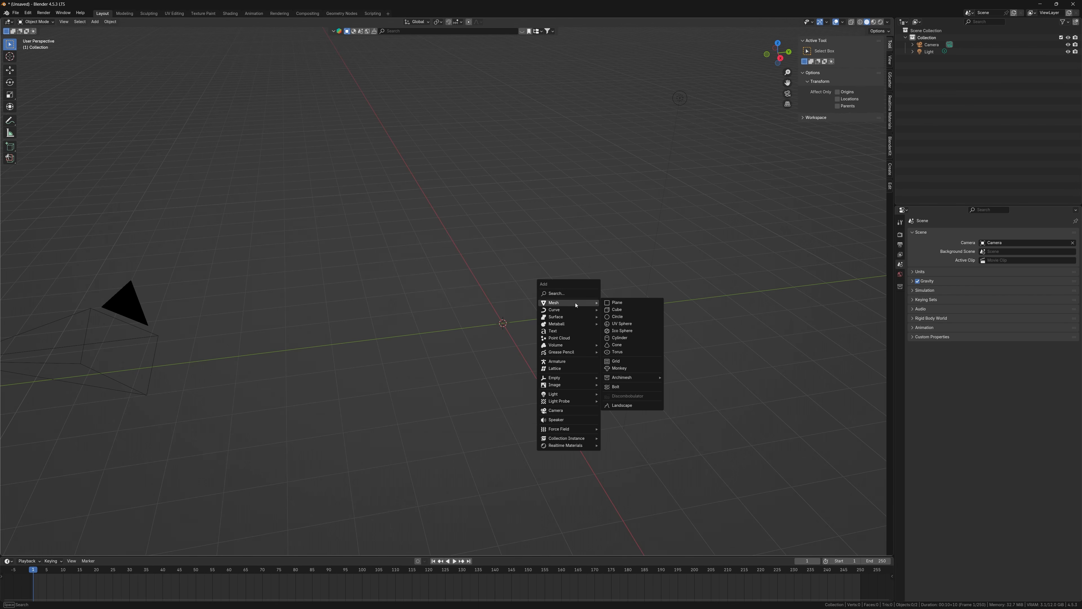
pyautogui.click(620, 302)
pyautogui.click(555, 274)
pyautogui.click(525, 310)
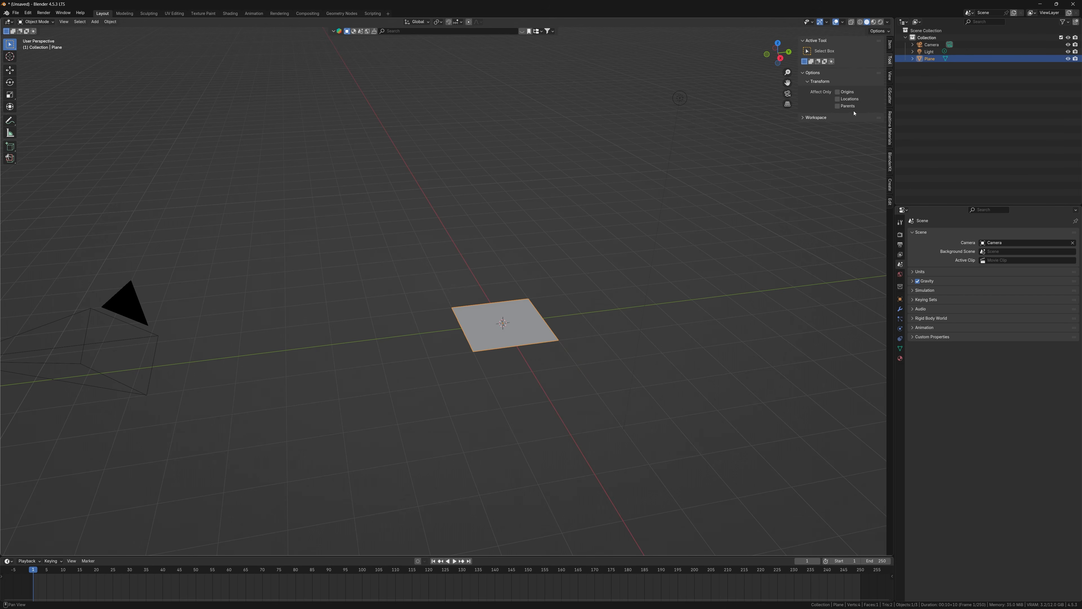
pyautogui.click(890, 75)
pyautogui.click(891, 50)
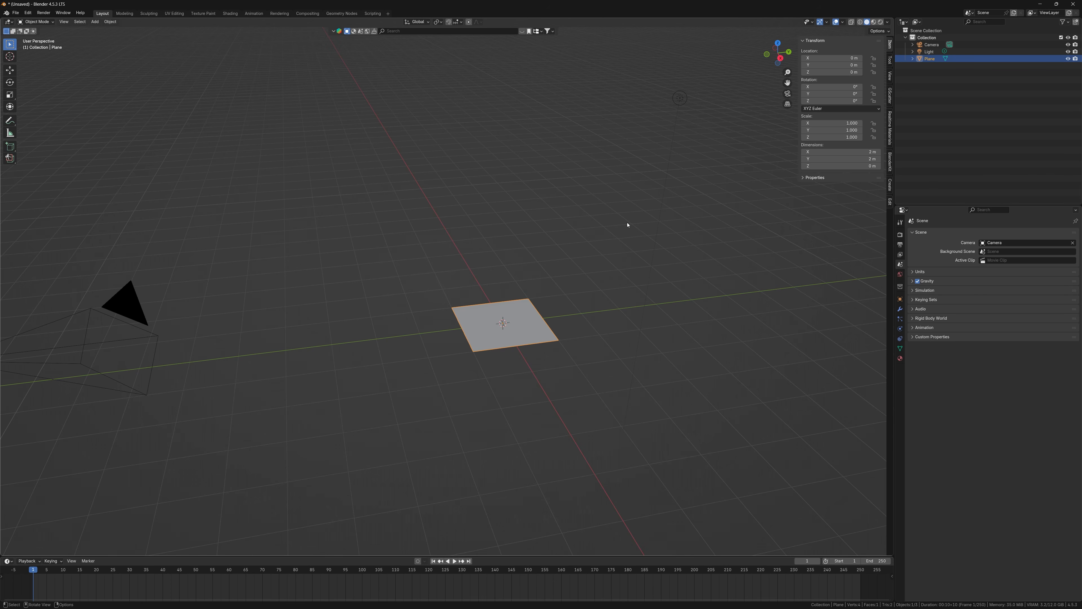
# Step: Set the scene's unit scale to 0.01
pyautogui.click(913, 271)
pyautogui.click(1026, 291)
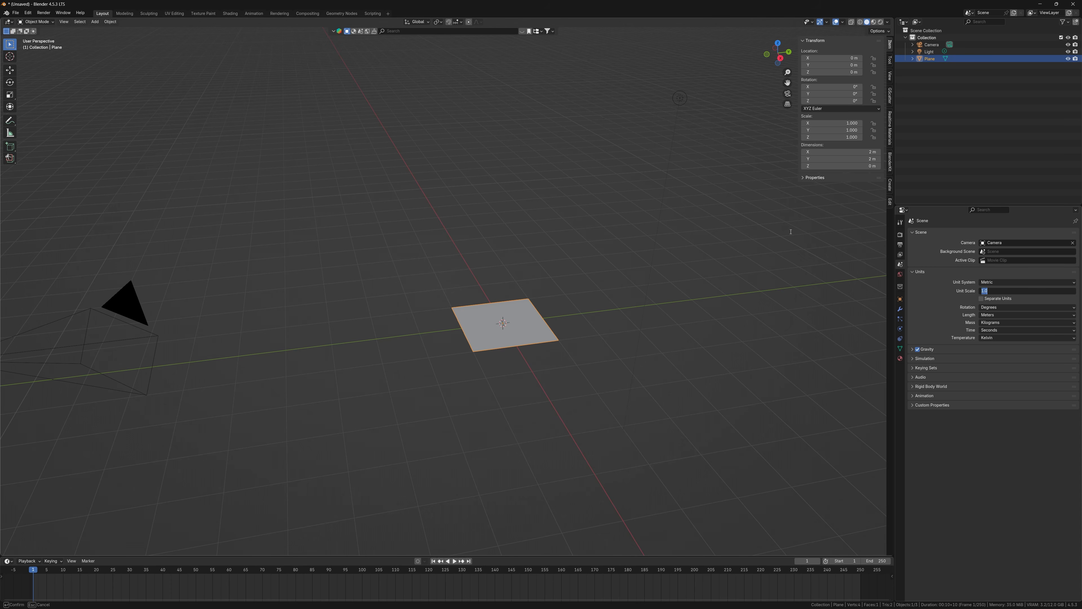
pyautogui.write('0.01')
pyautogui.press('Return')
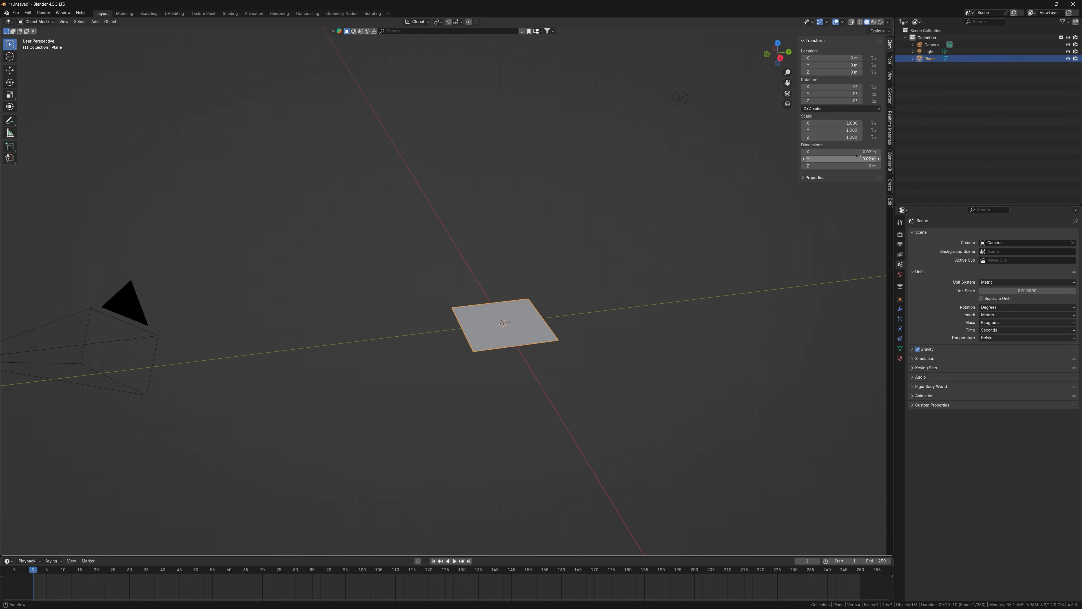
# Step: Try centimeters as the scene's length unit, and return it to meters
pyautogui.click(1000, 317)
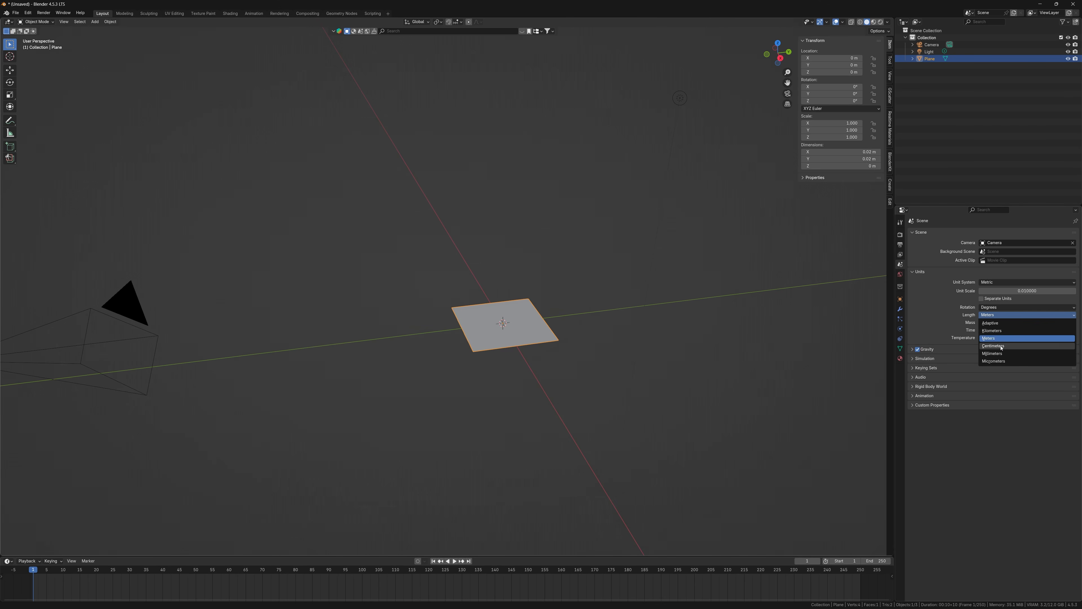
pyautogui.click(1004, 337)
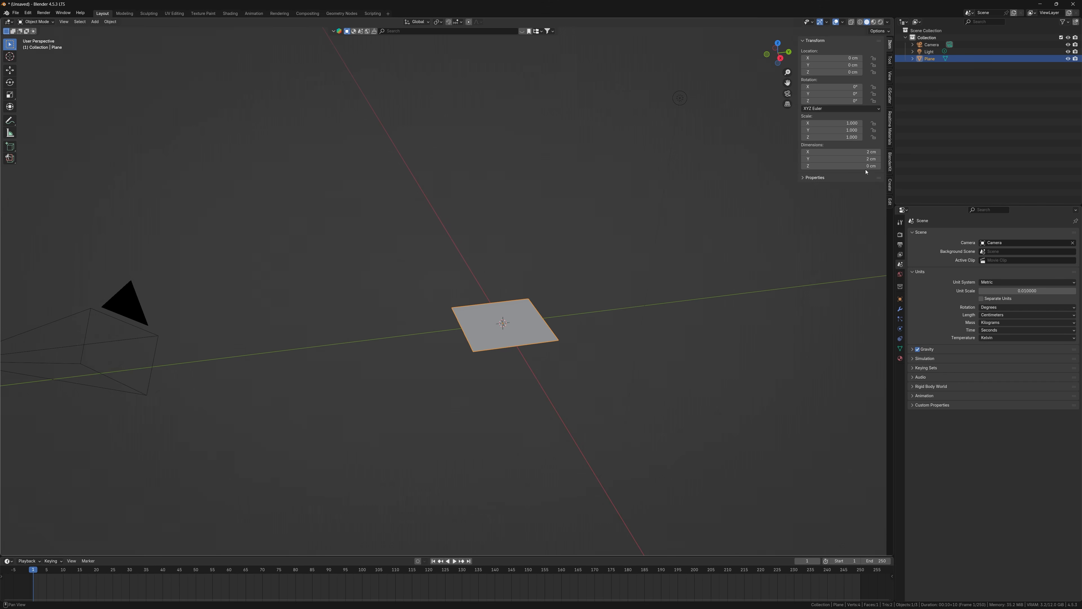
pyautogui.click(996, 316)
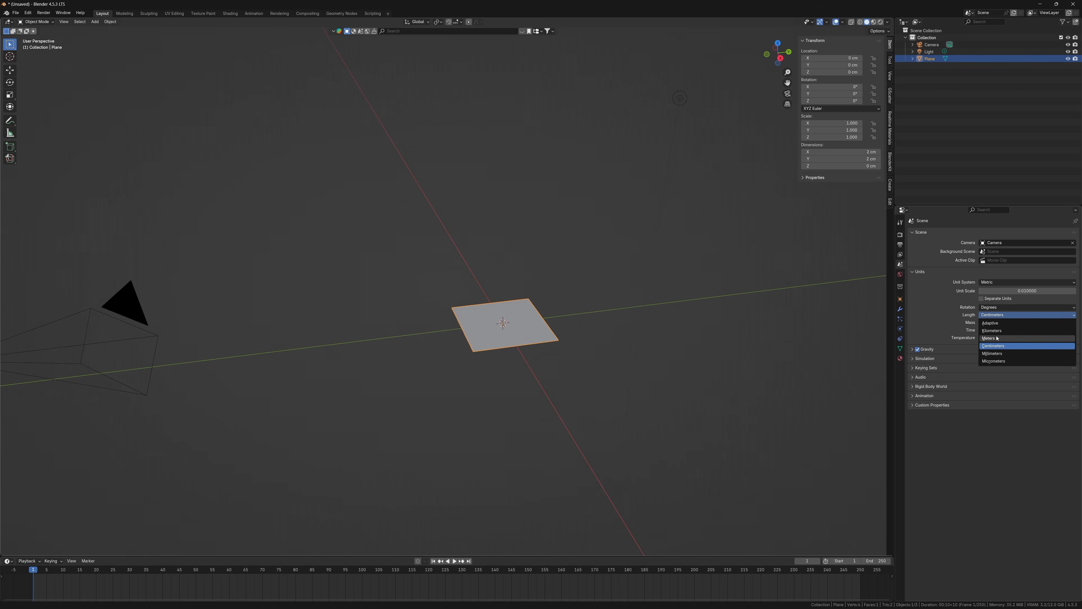
pyautogui.click(998, 339)
# Step: Deselect the plane and examine the viewport grid around it at different zoom levels
pyautogui.click(727, 232)
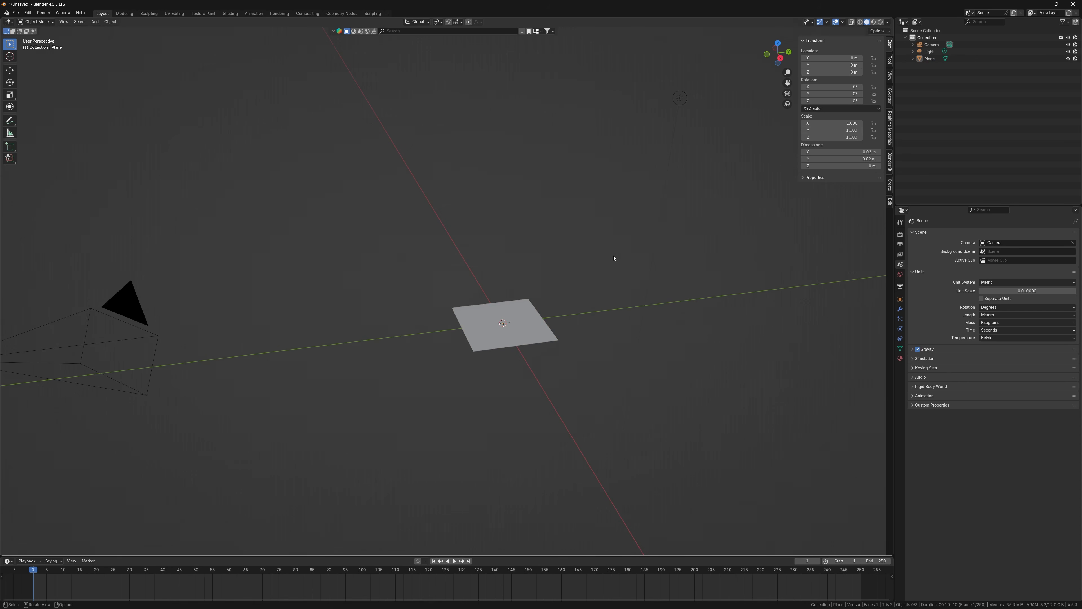
pyautogui.scroll(2, 604, 266)
pyautogui.scroll(-2, 604, 266)
pyautogui.scroll(2, 630, 290)
pyautogui.keyDown('shift'); pyautogui.moveTo(673, 316); pyautogui.dragTo(635, 262, button='middle'); pyautogui.keyUp('shift')
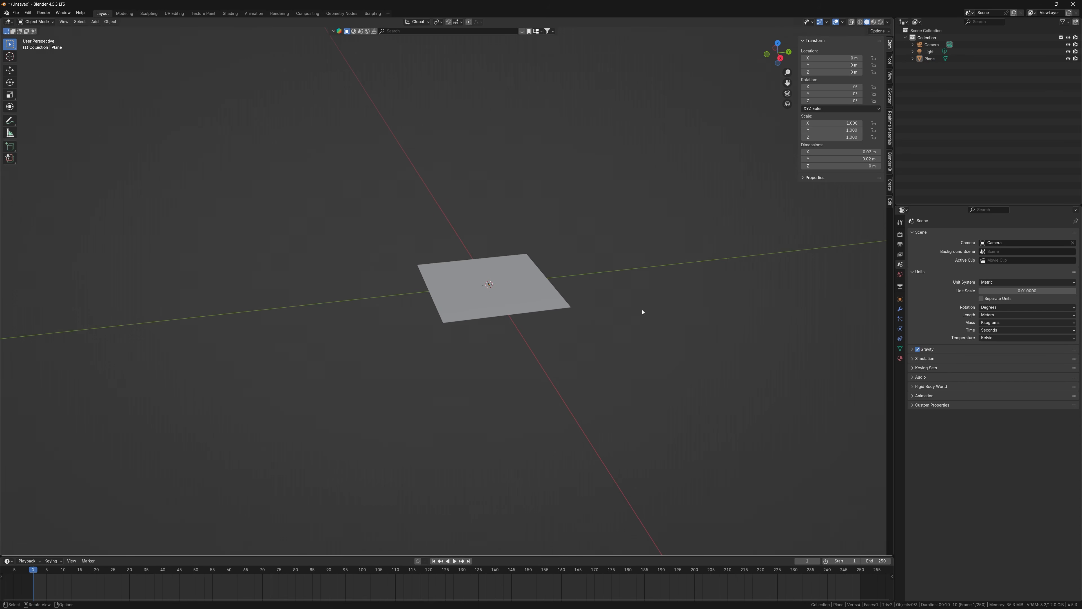
pyautogui.moveTo(657, 343); pyautogui.dragTo(644, 394, button='middle')
pyautogui.scroll(-15, 645, 394)
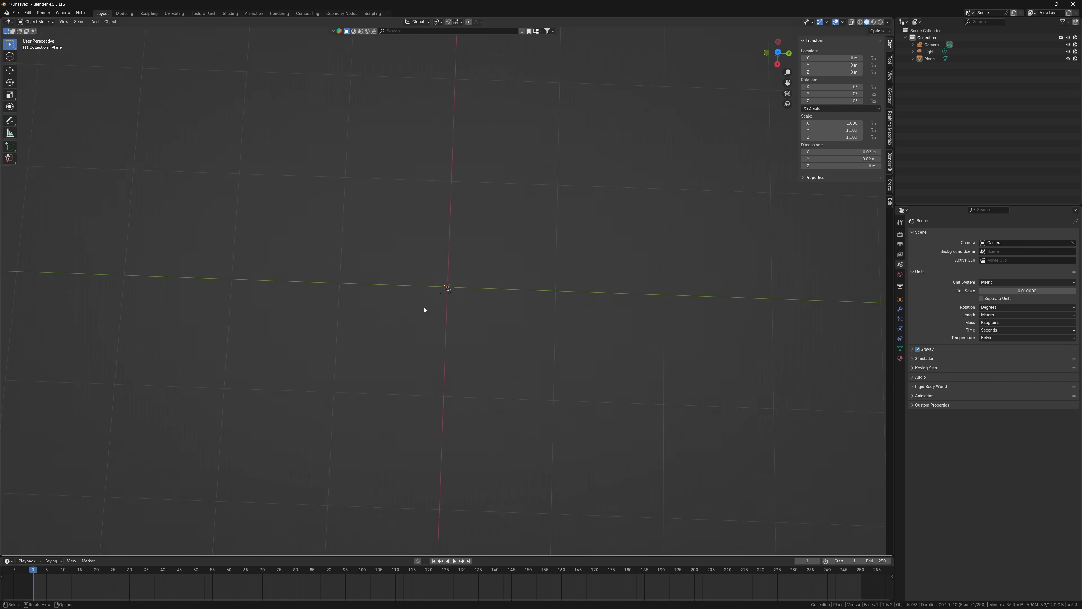
pyautogui.scroll(12, 471, 322)
pyautogui.moveTo(628, 398); pyautogui.dragTo(638, 367, button='middle')
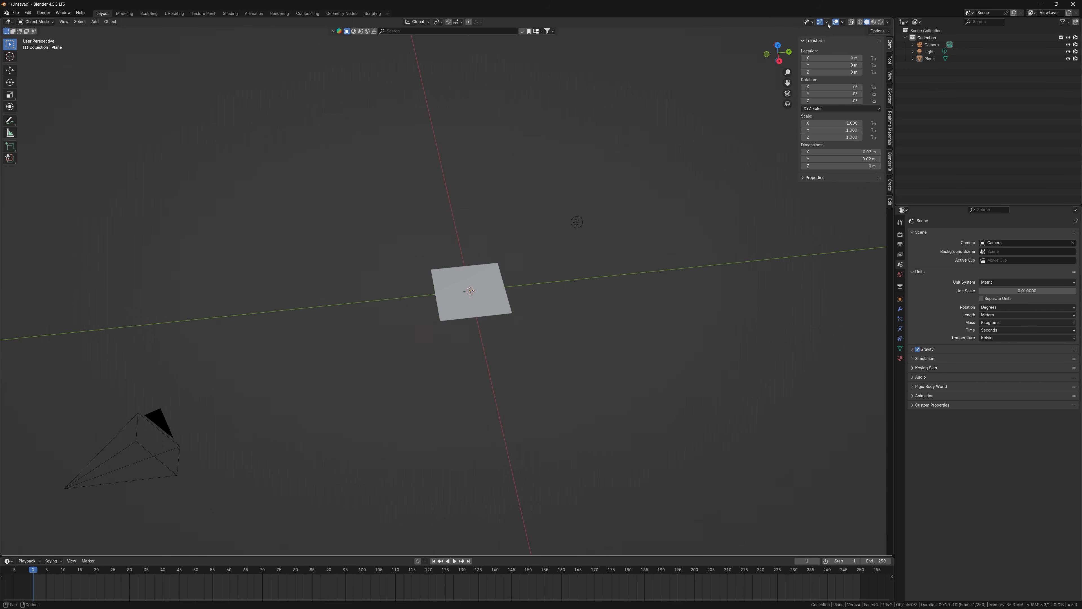
# Step: Set the viewport overlay's grid scale to 0.01
pyautogui.click(841, 22)
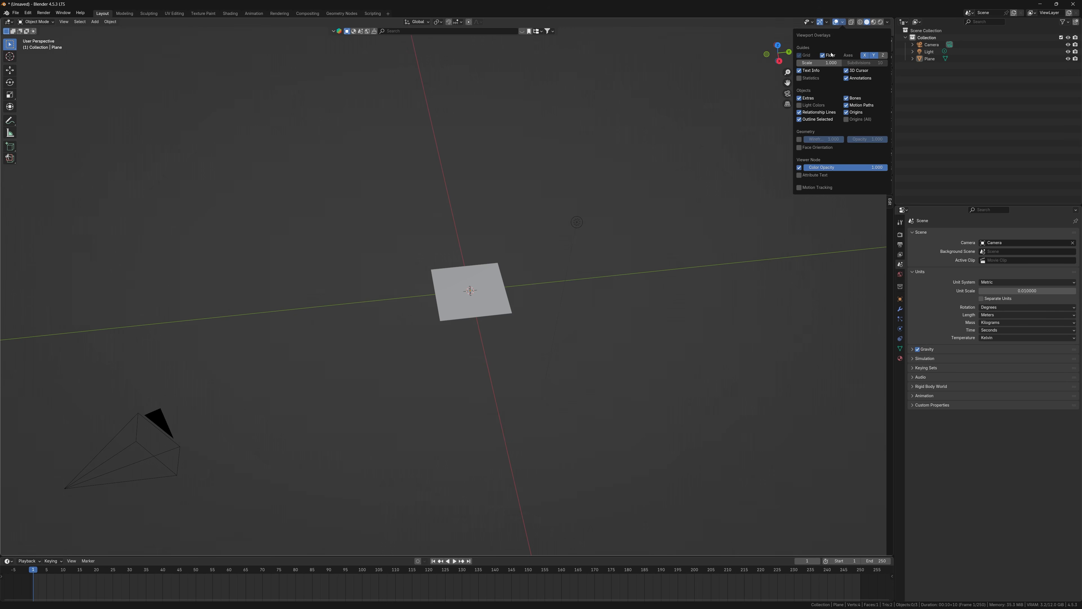
pyautogui.click(816, 62)
pyautogui.write('0.1')
pyautogui.press('Return')
pyautogui.click(824, 64)
pyautogui.write('0.01')
pyautogui.press('Return')
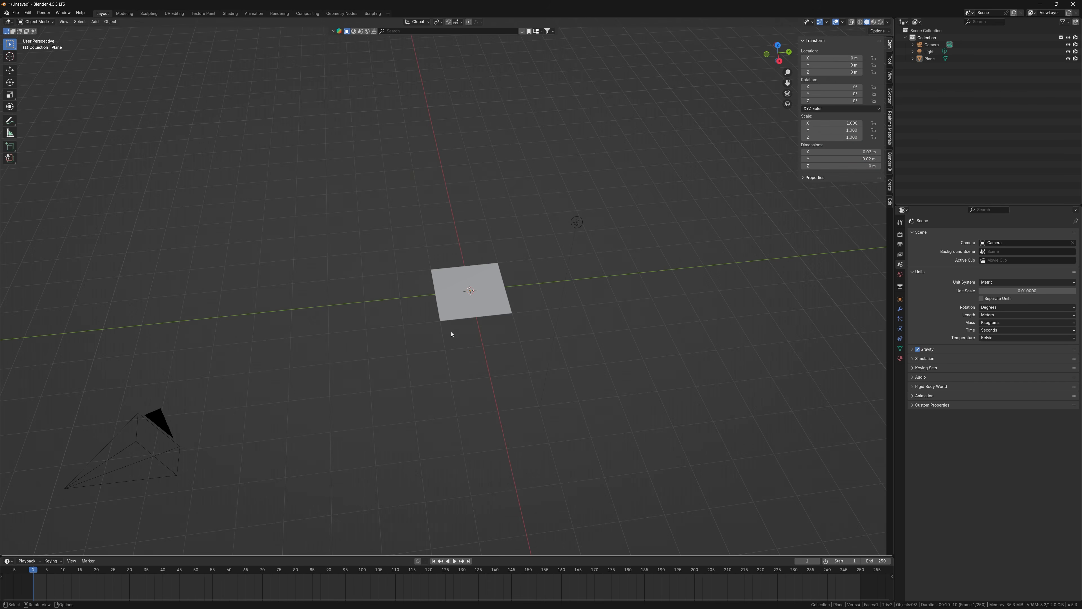
# Step: Set the plane's dimensions to 0.84 m in X and 0.6 m in Y
pyautogui.scroll(3, 451, 334)
pyautogui.keyDown('shift'); pyautogui.moveTo(523, 376); pyautogui.dragTo(516, 356, button='middle'); pyautogui.keyUp('shift')
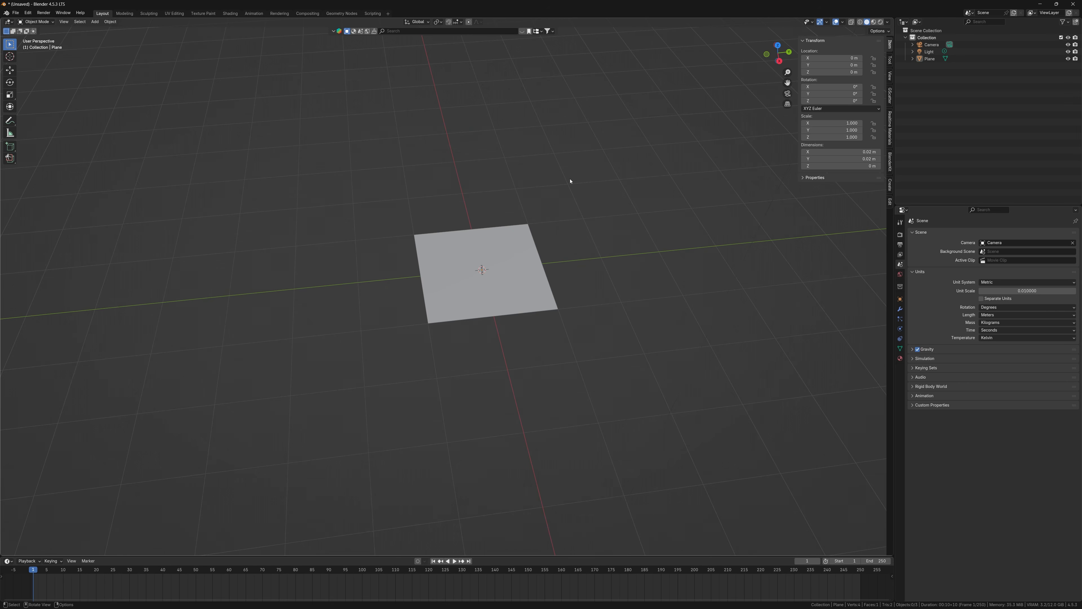
pyautogui.scroll(3, 558, 273)
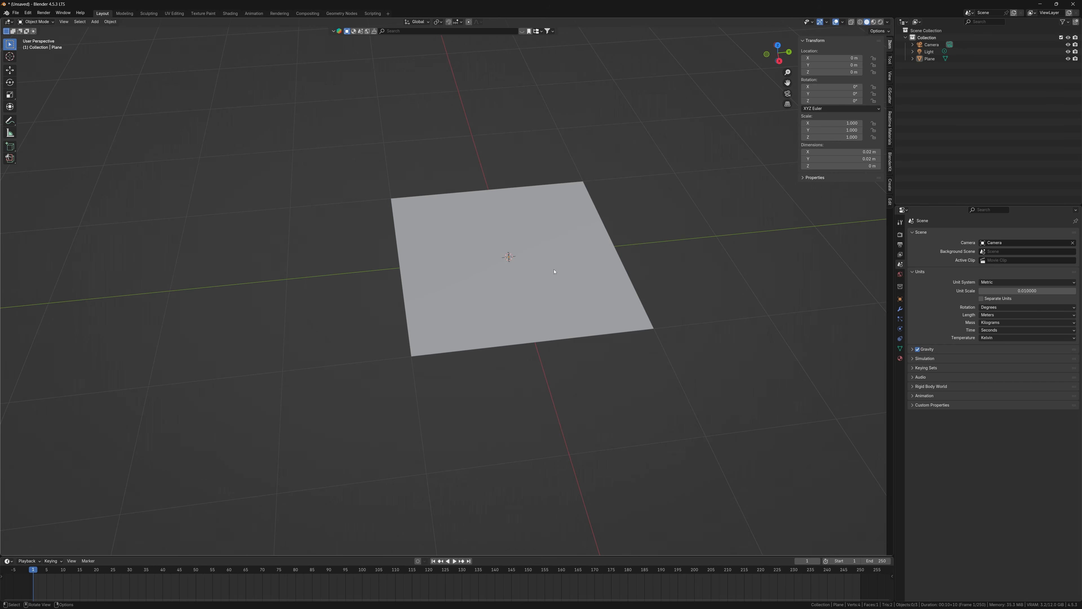
pyautogui.click(827, 152)
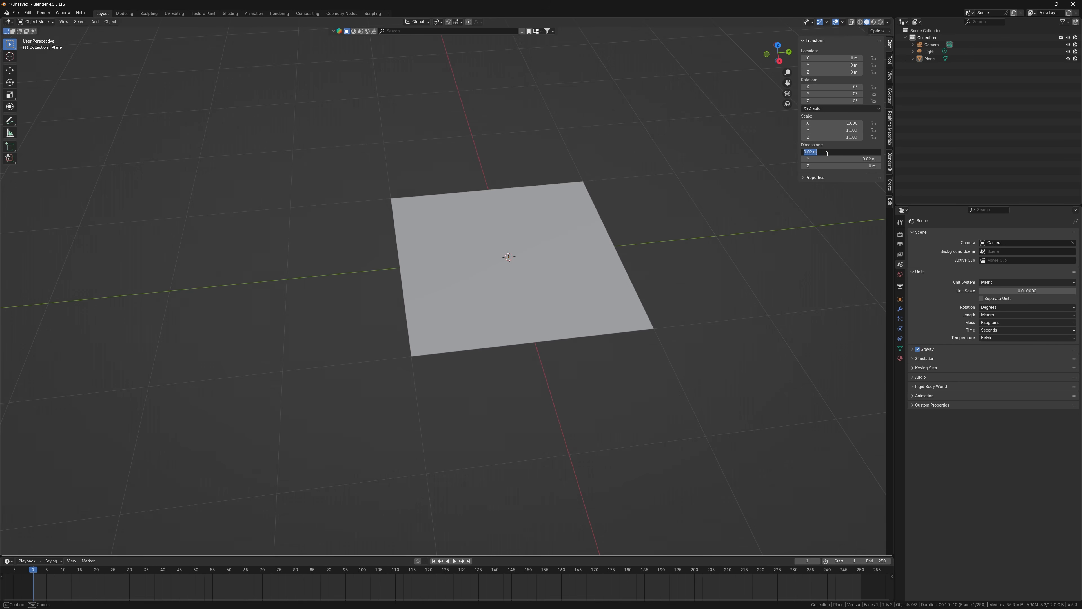
pyautogui.write('.84')
pyautogui.press('Tab')
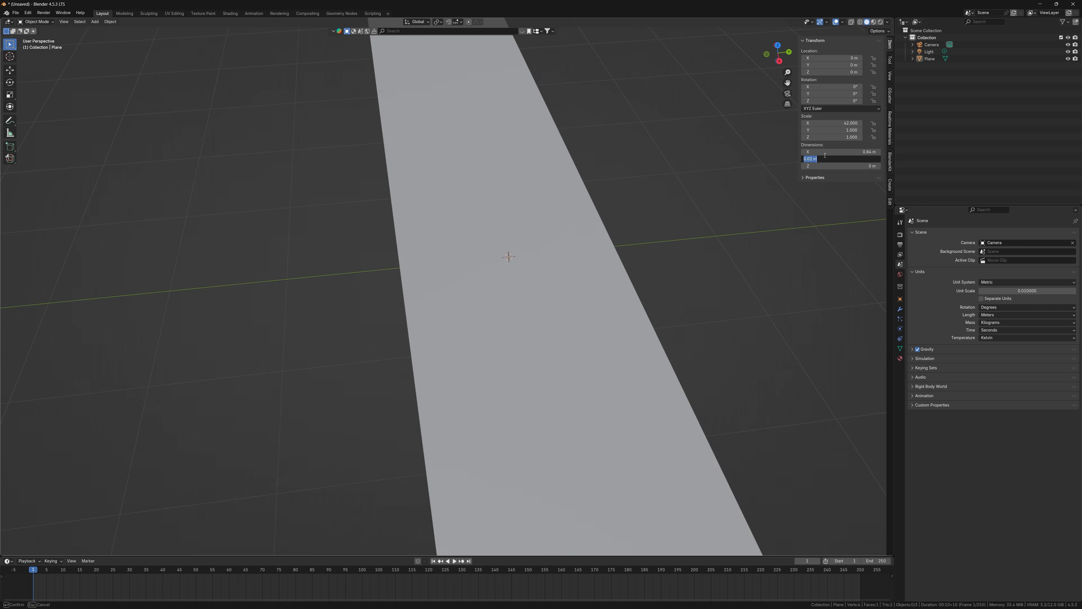
pyautogui.write('.6')
pyautogui.press('Return')
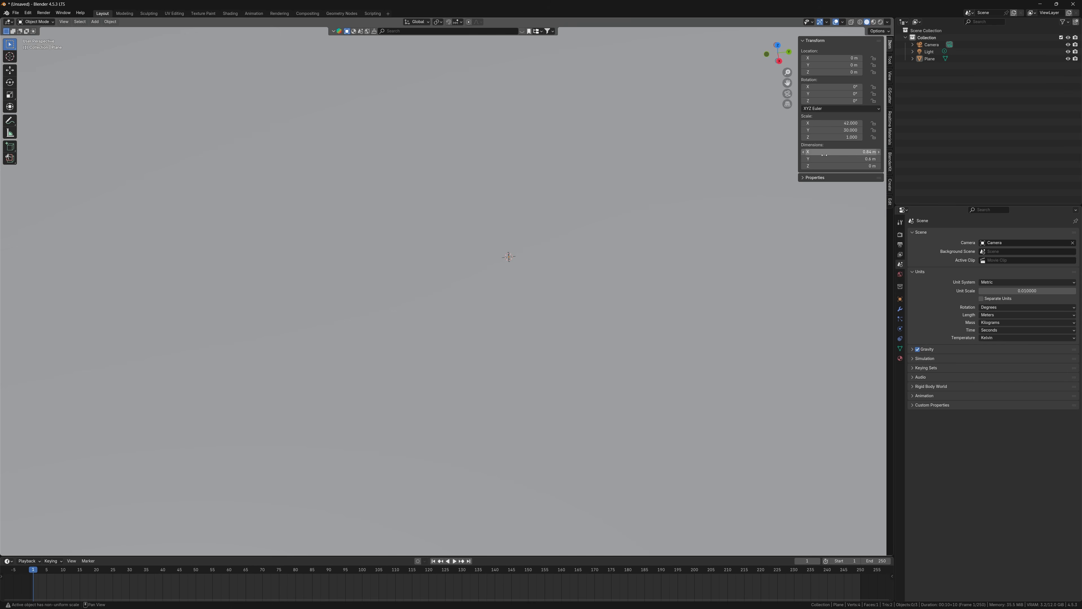
# Step: Hide the light and the camera in the viewport
pyautogui.scroll(-4, 475, 166)
pyautogui.scroll(-4, 474, 167)
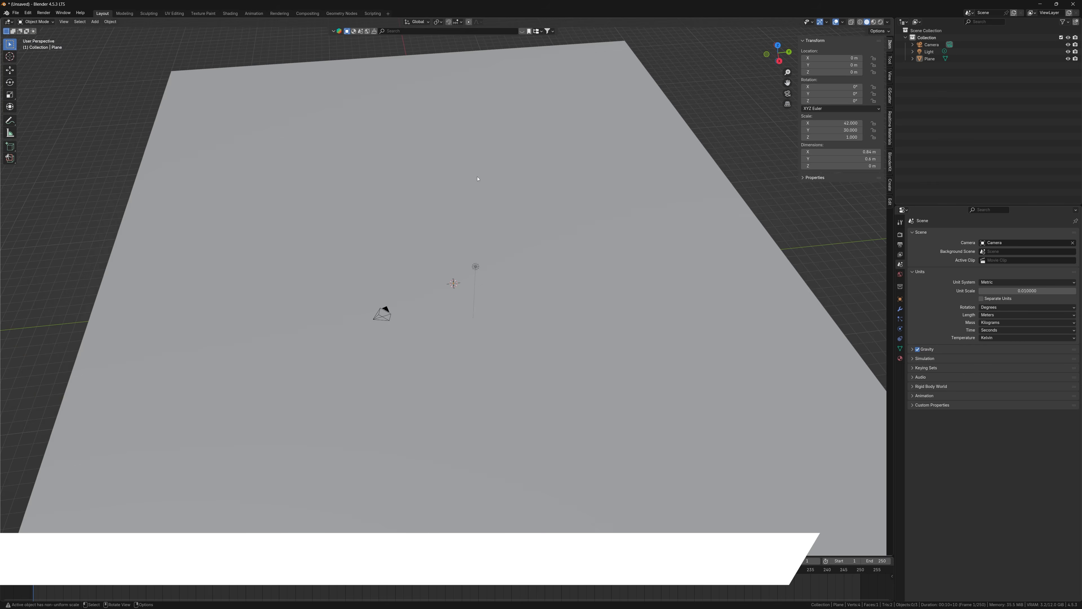
pyautogui.scroll(-1, 548, 230)
pyautogui.moveTo(548, 230); pyautogui.dragTo(536, 203, button='middle')
pyautogui.scroll(1, 539, 184)
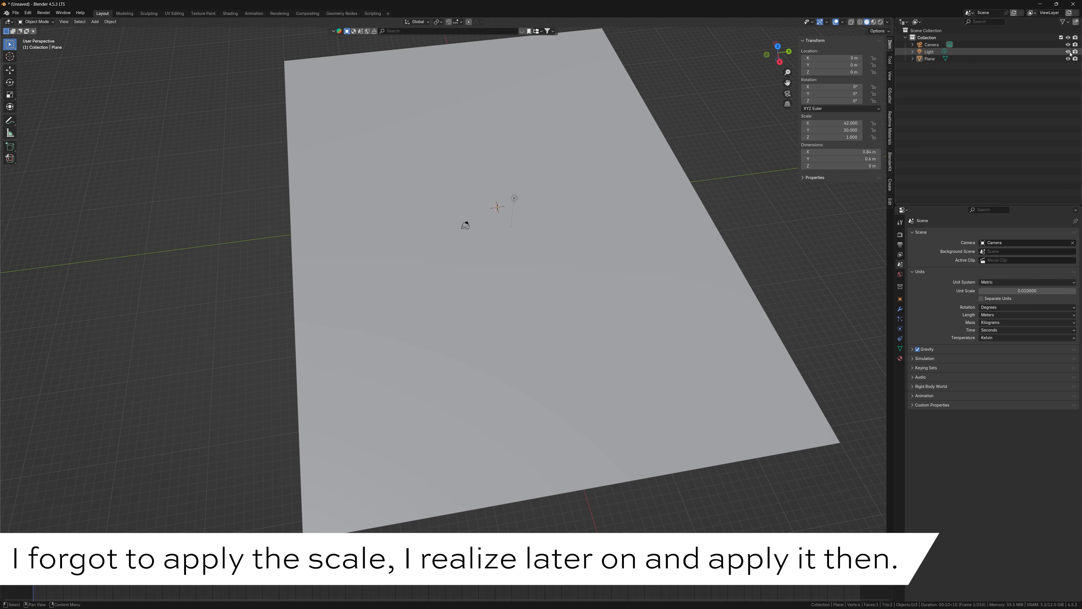
pyautogui.moveTo(1068, 51); pyautogui.dragTo(1068, 44)
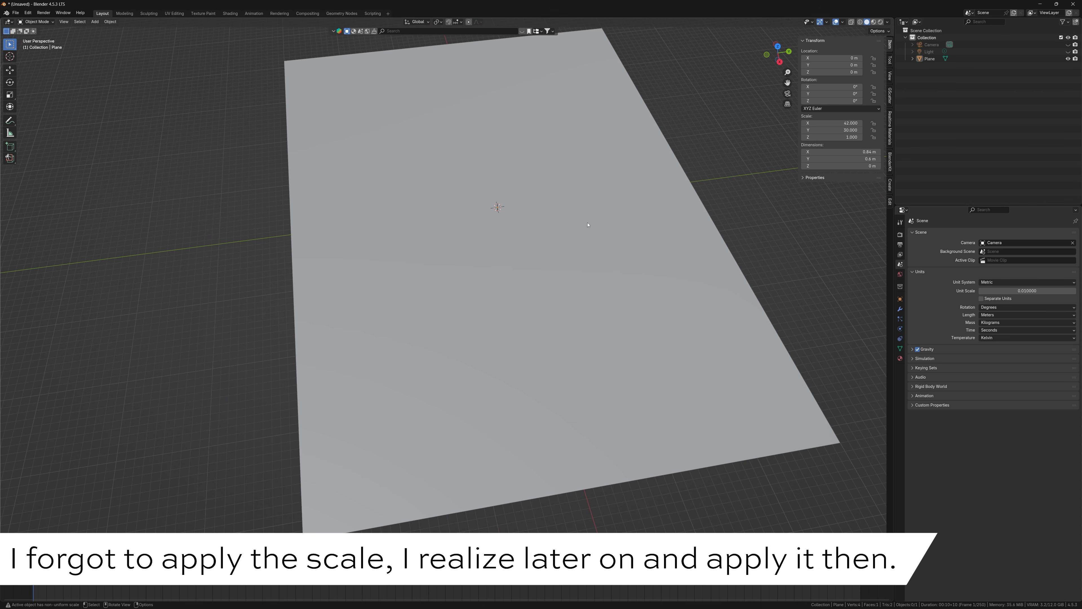
# Step: Select the plane, inspect its geometry in Edit Mode with everything deselected, and return to Object Mode
pyautogui.scroll(-1, 601, 222)
pyautogui.click(576, 230)
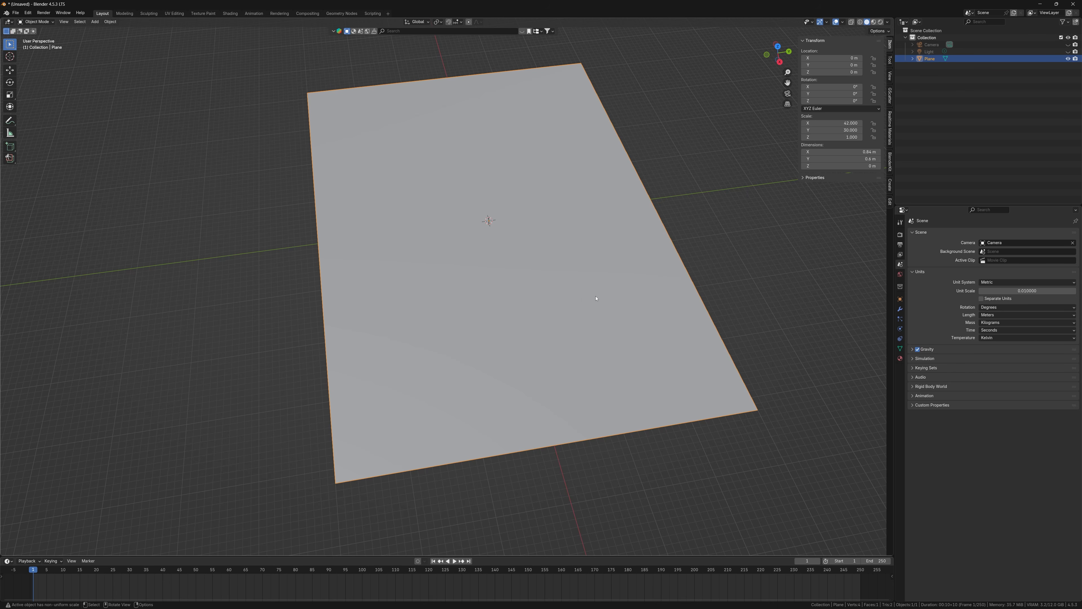
pyautogui.press('Tab')
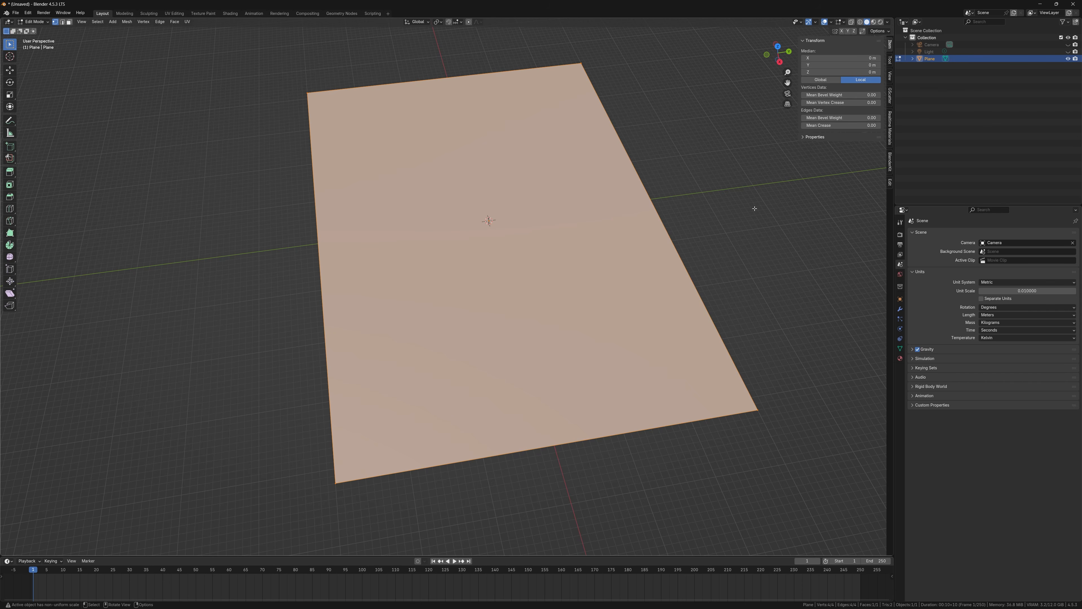
pyautogui.keyDown('shift'); pyautogui.moveTo(753, 256); pyautogui.dragTo(757, 304, button='middle'); pyautogui.keyUp('shift')
pyautogui.moveTo(772, 271)
pyautogui.mouseDown(button='middle')
pyautogui.moveTo(758, 268)
pyautogui.moveTo(762, 277)
pyautogui.mouseUp(button='middle')
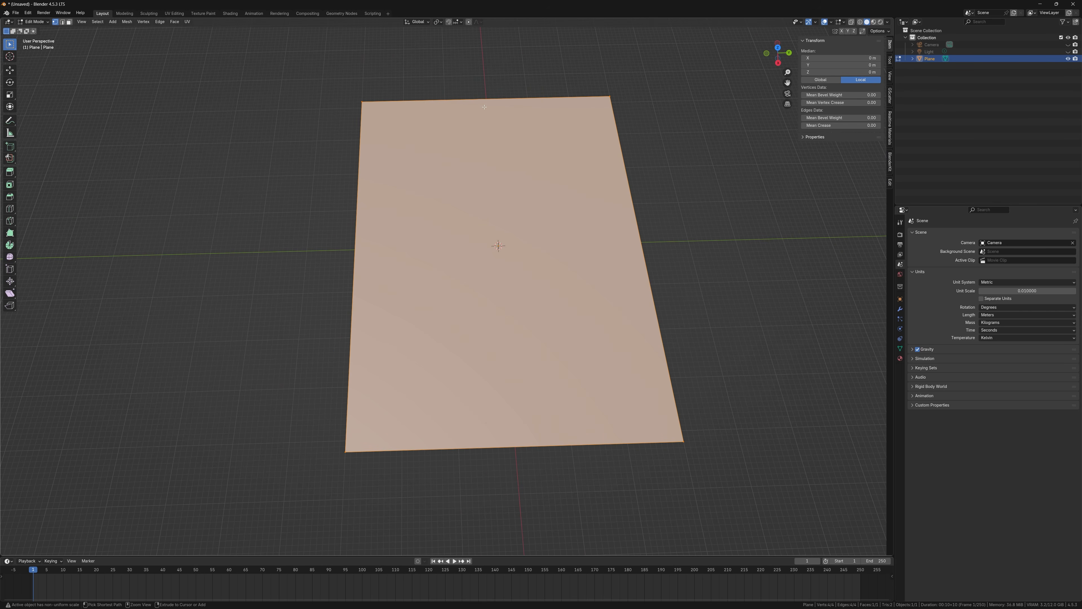
pyautogui.hotkey('alt', 'a')
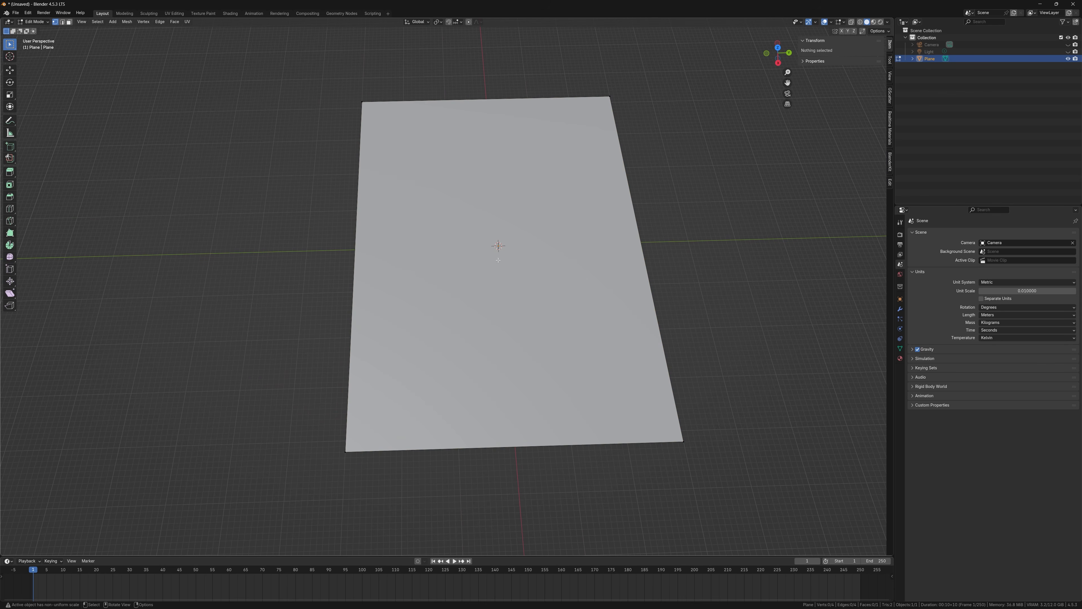
pyautogui.press('Tab')
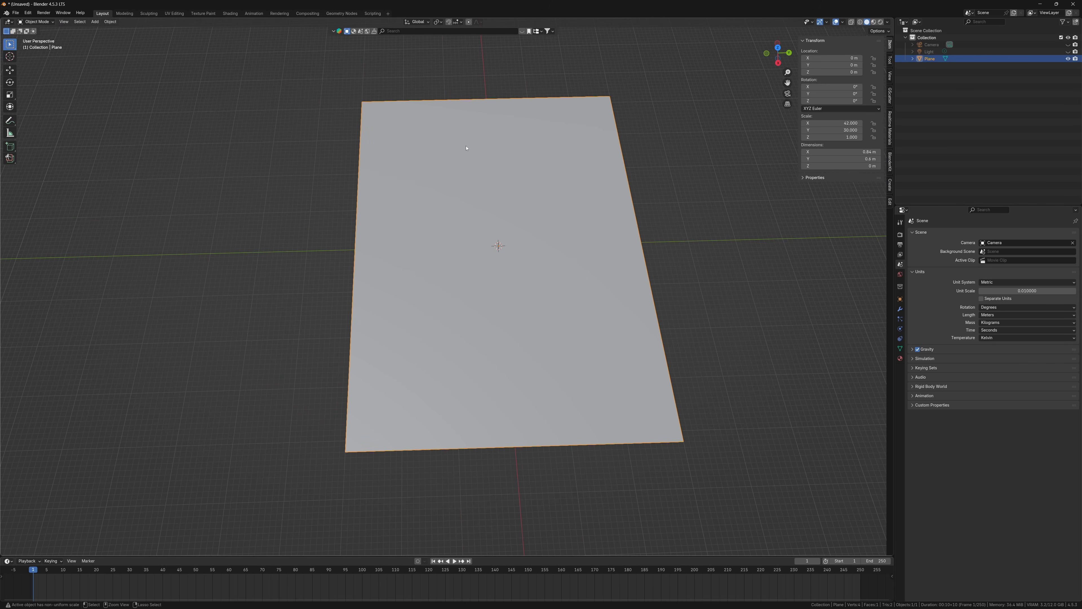
# Step: Add 14 evenly spaced loop cuts running along the plane's long direction in Edit Mode
pyautogui.press('Tab')
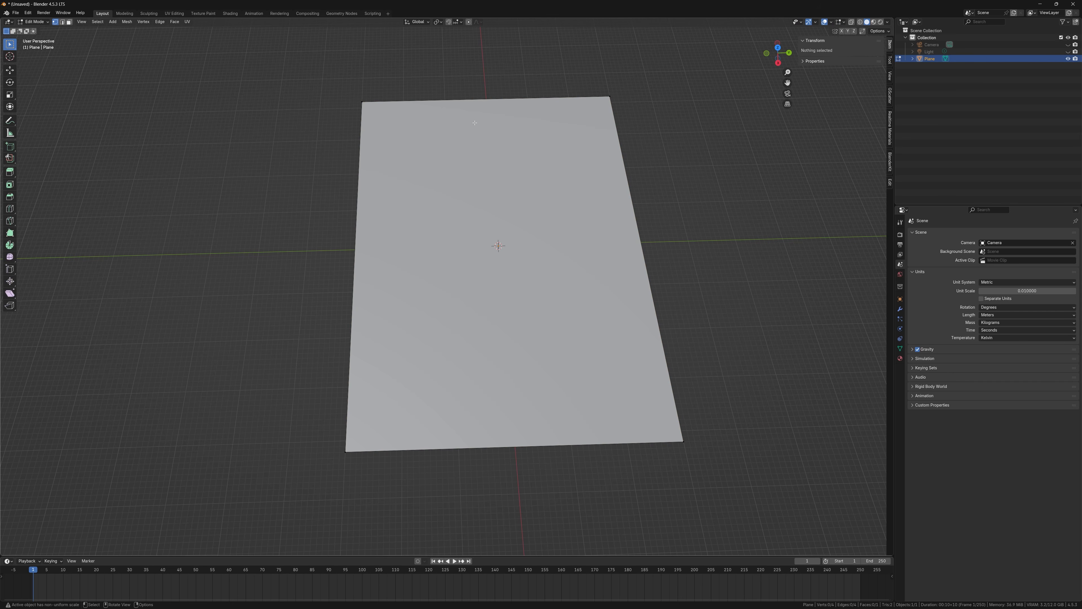
pyautogui.press('Tab')
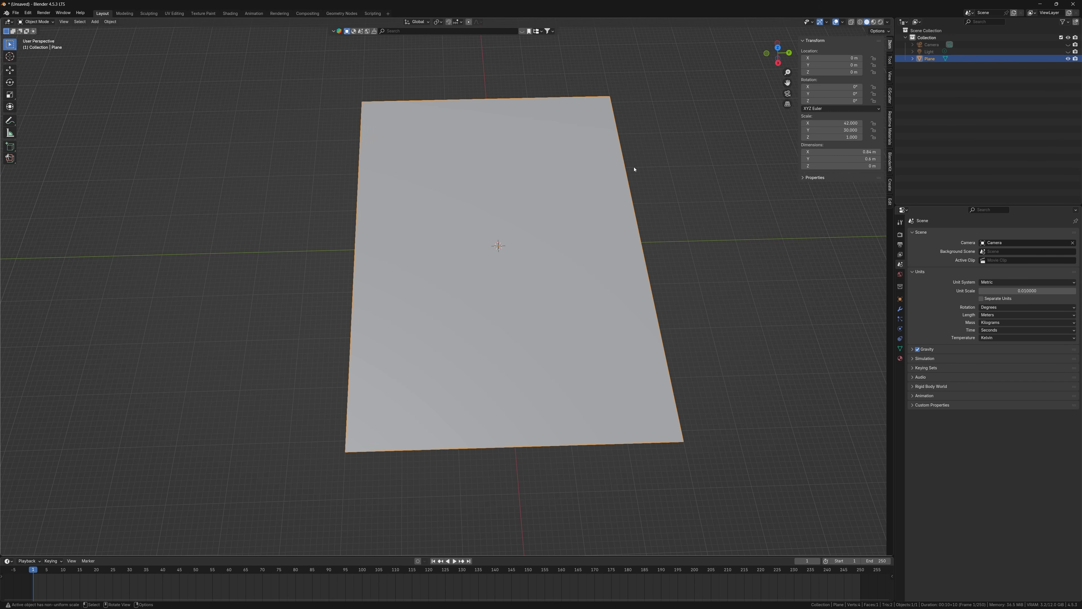
pyautogui.press('Tab')
pyautogui.hotkey('ctrl', 'r')
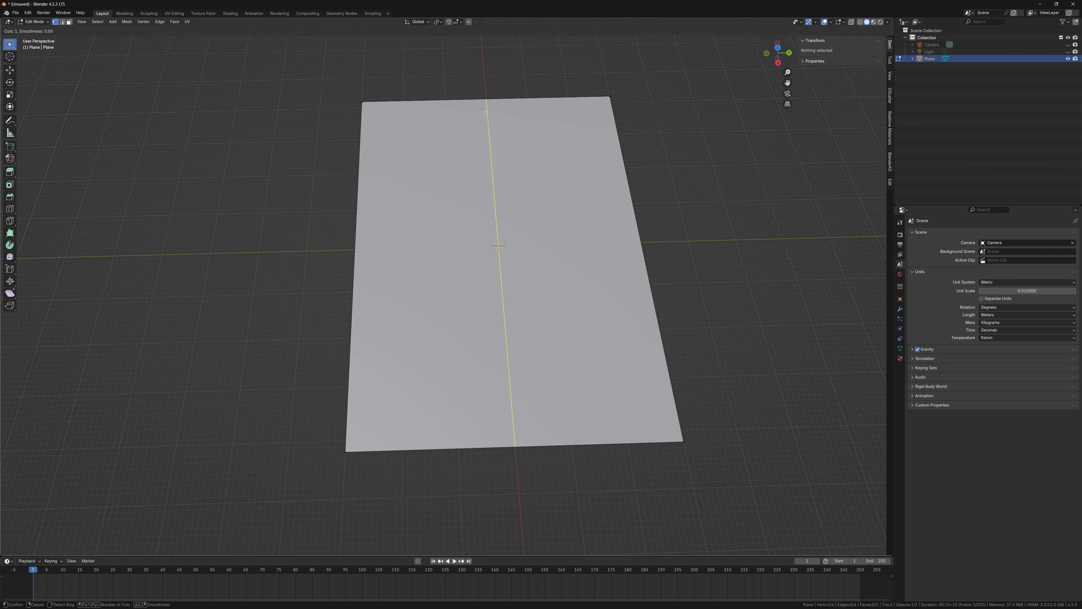
pyautogui.scroll(1, 486, 112)
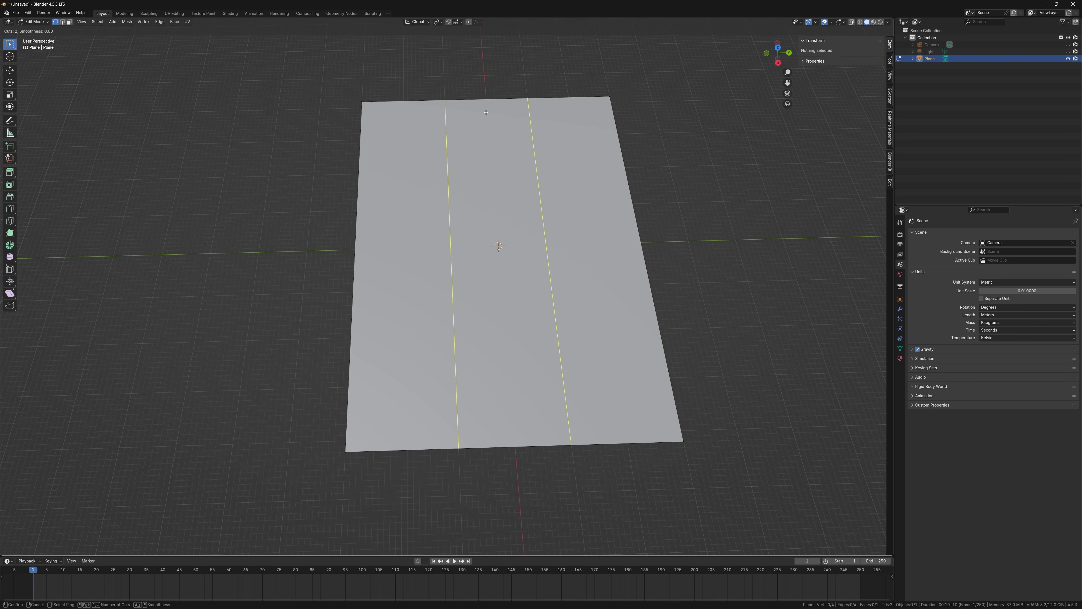
pyautogui.scroll(1, 487, 115)
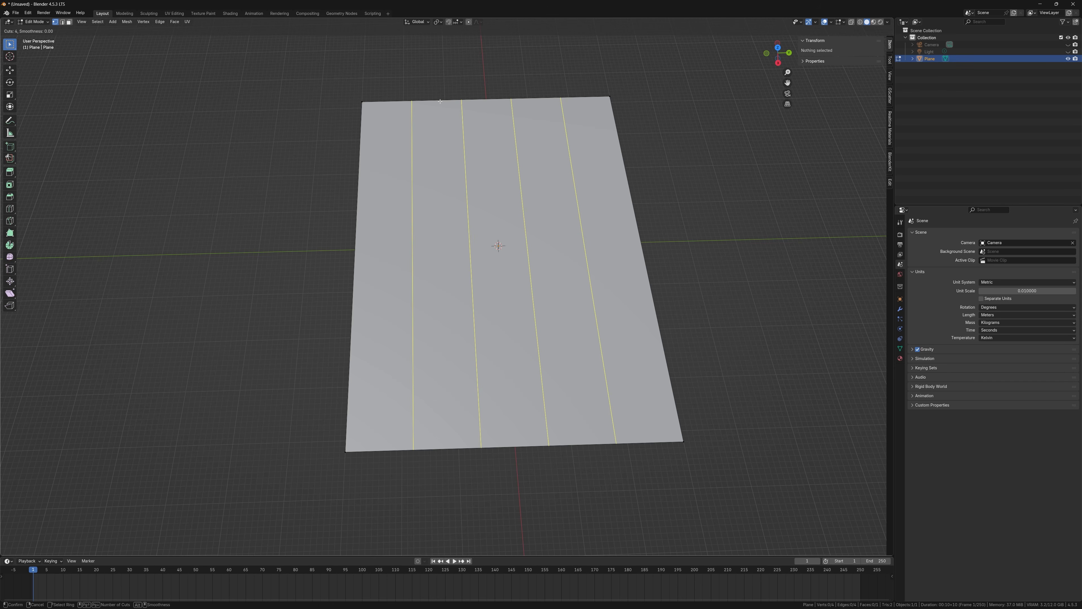
pyautogui.scroll(1, 440, 101)
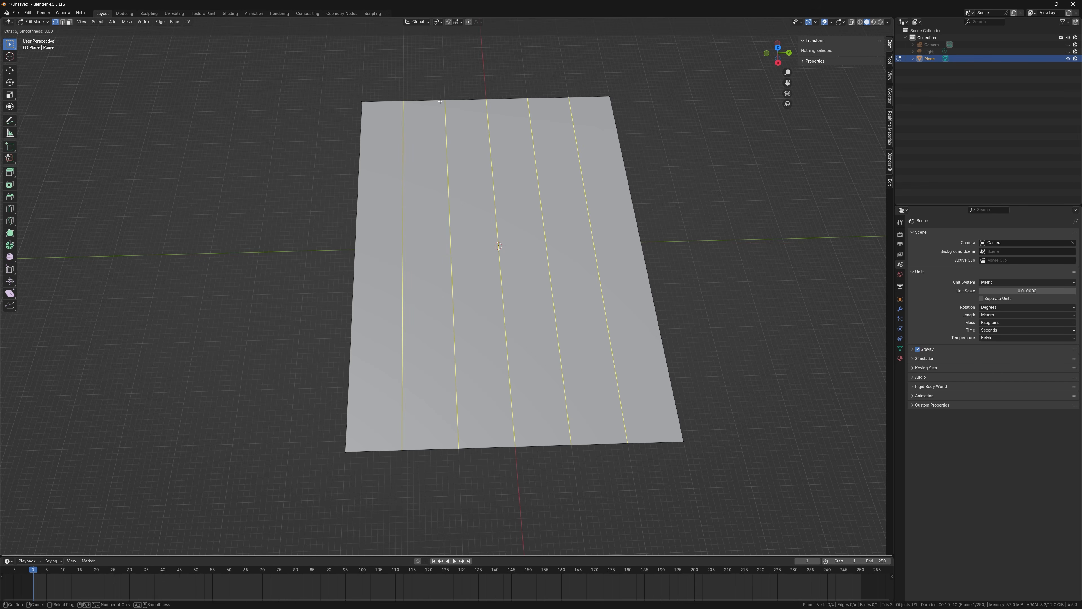
pyautogui.scroll(-2, 440, 102)
pyautogui.scroll(4, 440, 101)
pyautogui.scroll(-2, 440, 101)
pyautogui.scroll(1, 440, 101)
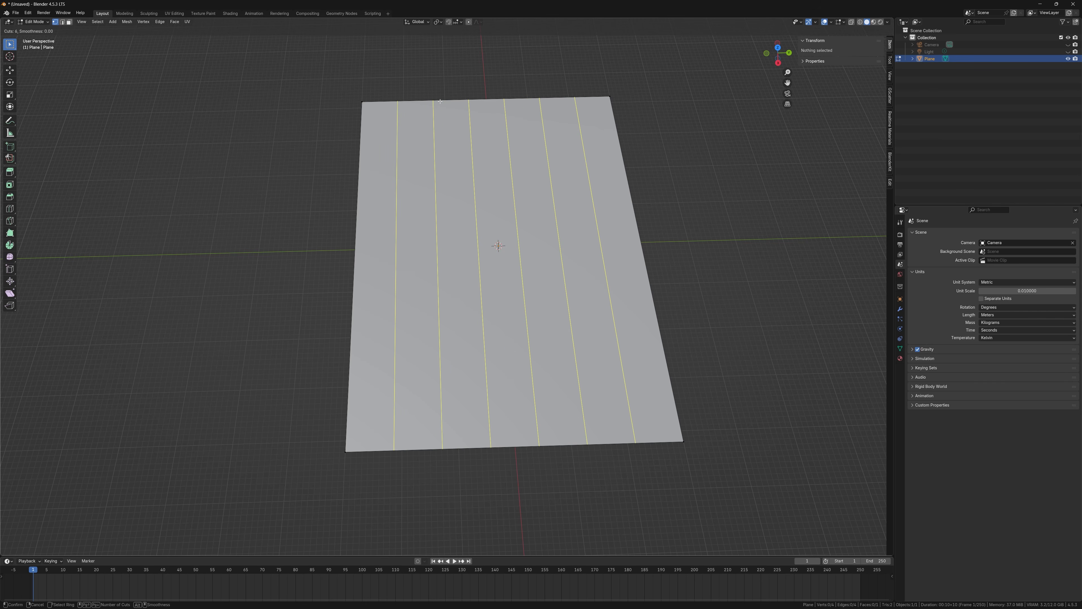
pyautogui.write('14')
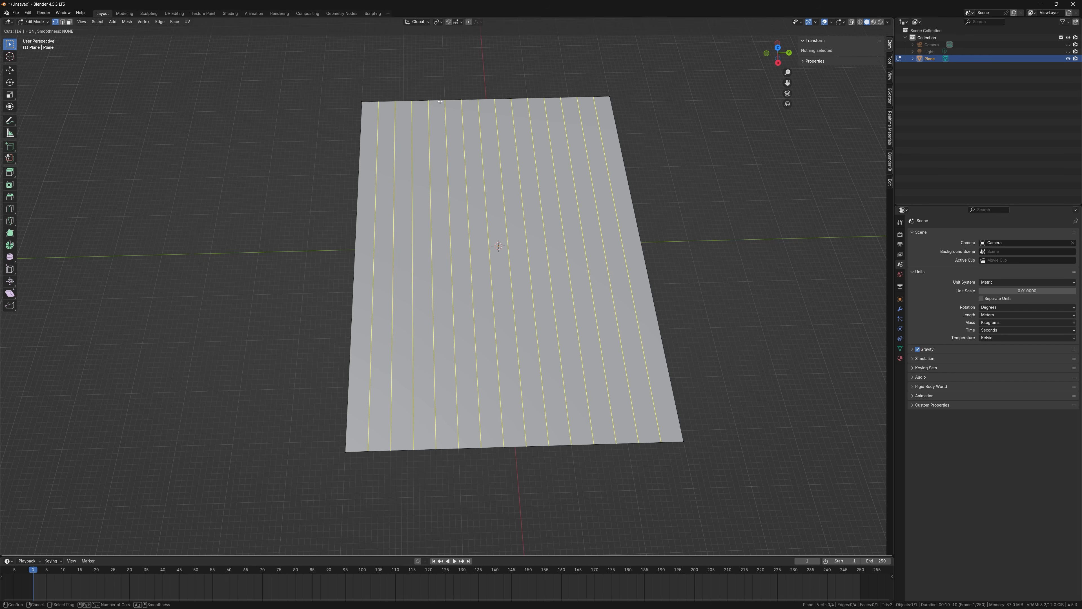
pyautogui.press('Return')
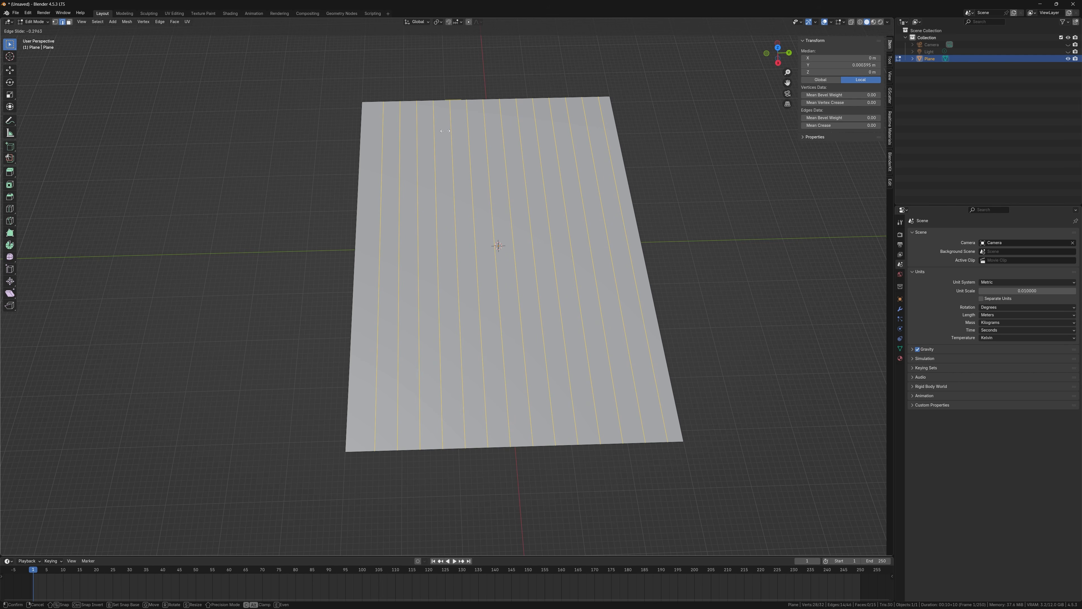
pyautogui.rightClick(451, 148)
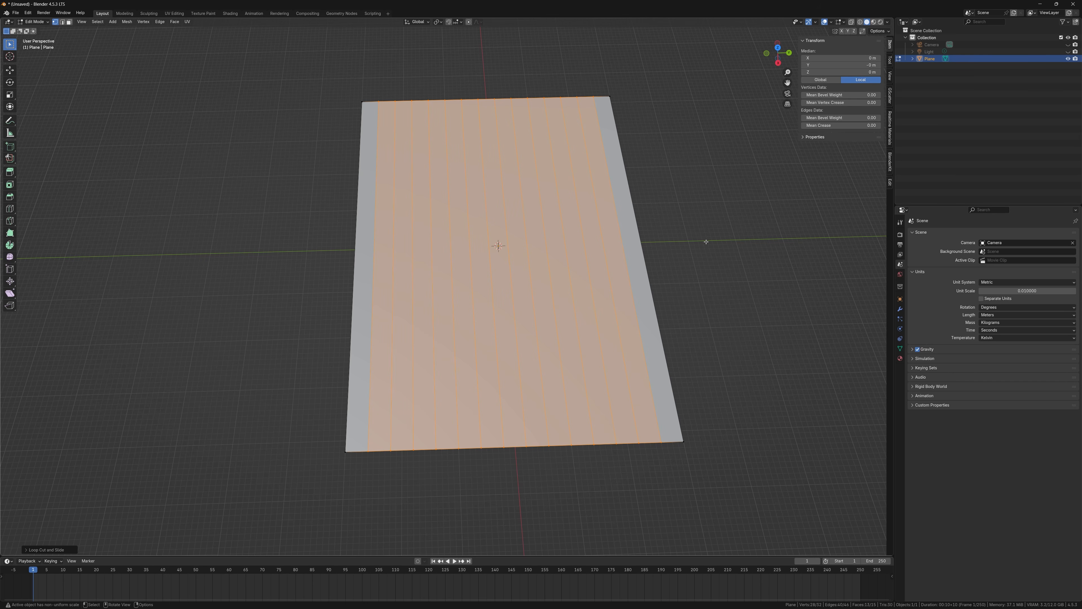
# Step: Add 20 evenly spaced loop cuts running across the plane's short direction and deselect everything
pyautogui.hotkey('ctrl', 'r')
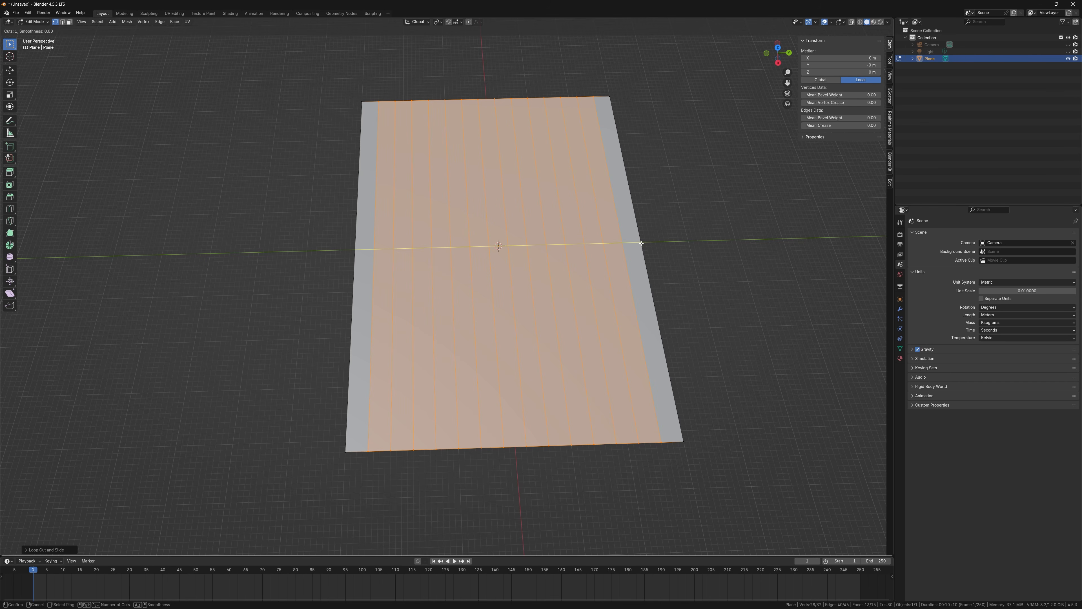
pyautogui.write('20')
pyautogui.press('Return')
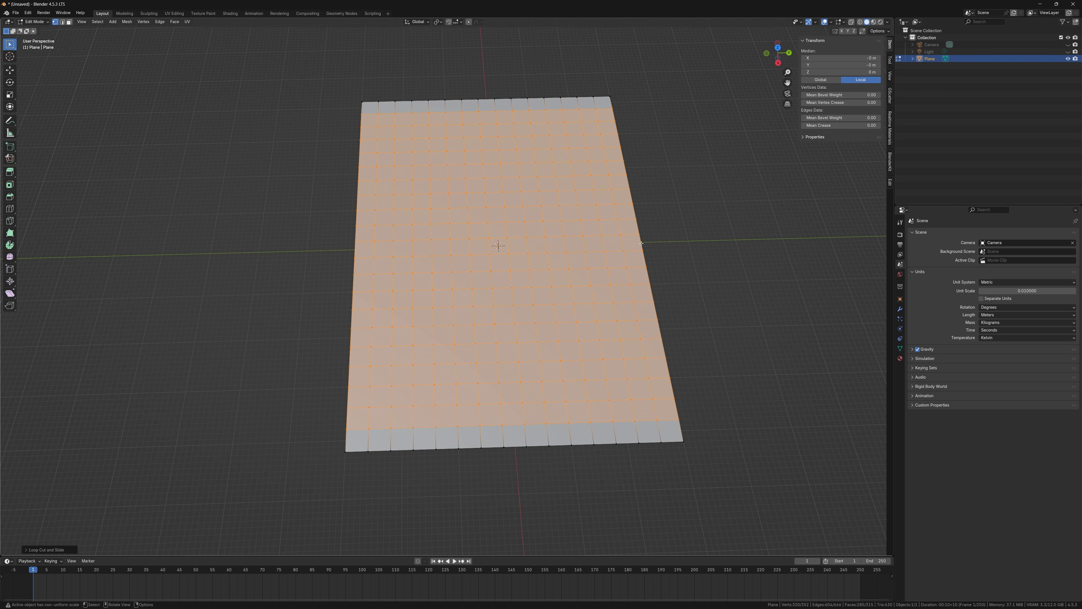
pyautogui.click(716, 327)
# Step: Select the whole subdivided plane and extrude it upward by 0.004 m
pyautogui.moveTo(715, 328)
pyautogui.mouseDown(button='middle')
pyautogui.moveTo(727, 302)
pyautogui.moveTo(717, 326)
pyautogui.mouseUp(button='middle')
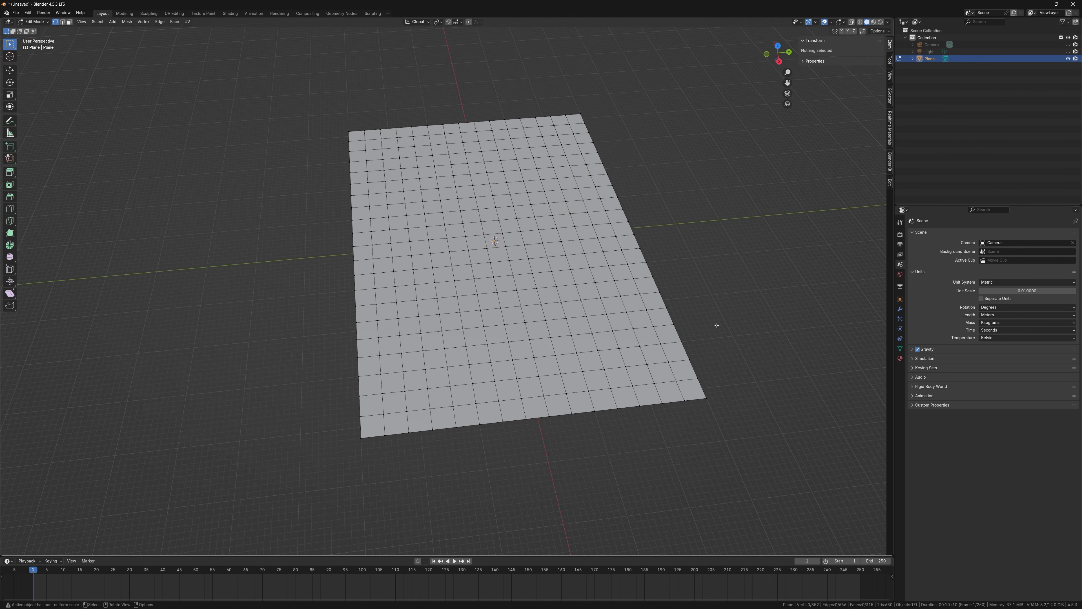
pyautogui.moveTo(701, 210); pyautogui.dragTo(696, 254, button='middle')
pyautogui.scroll(1, 691, 272)
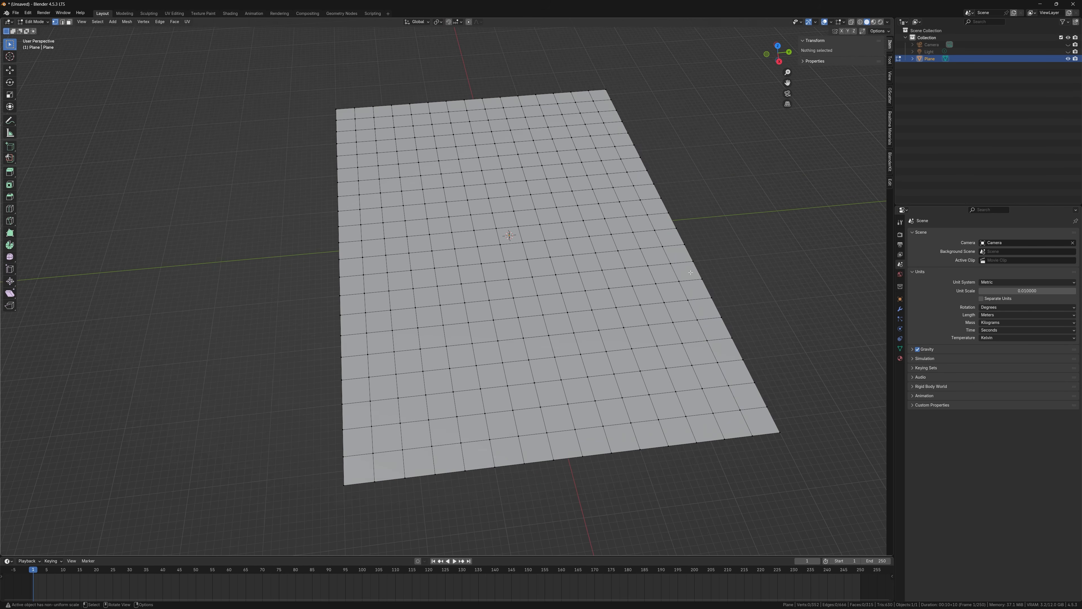
pyautogui.scroll(-1, 716, 268)
pyautogui.moveTo(739, 248)
pyautogui.mouseDown(button='middle')
pyautogui.moveTo(725, 282)
pyautogui.moveTo(737, 266)
pyautogui.mouseUp(button='middle')
pyautogui.scroll(1, 502, 267)
pyautogui.scroll(1, 631, 214)
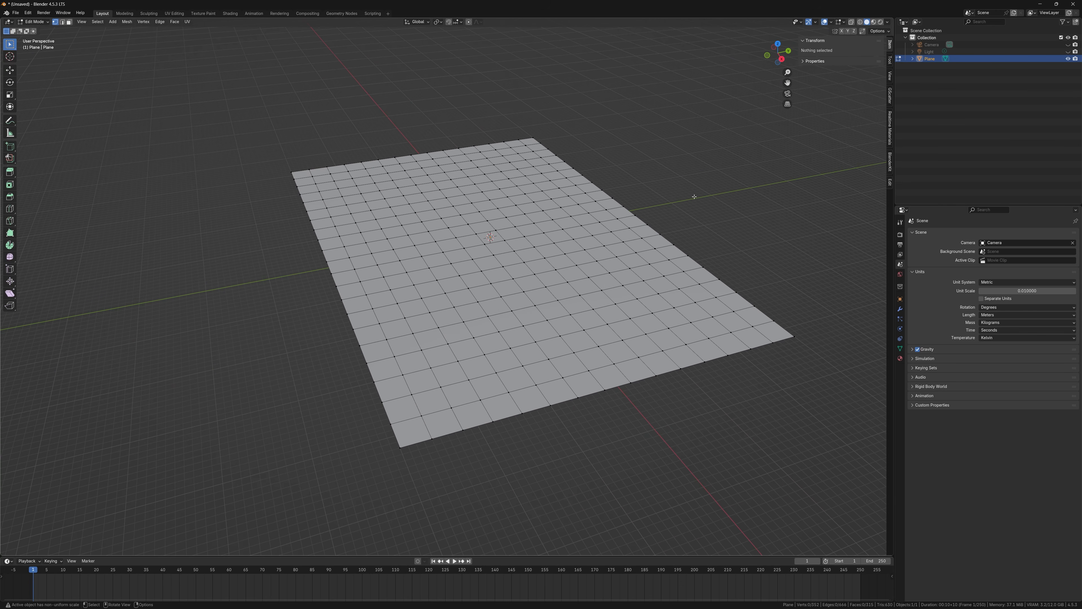
pyautogui.press('a')
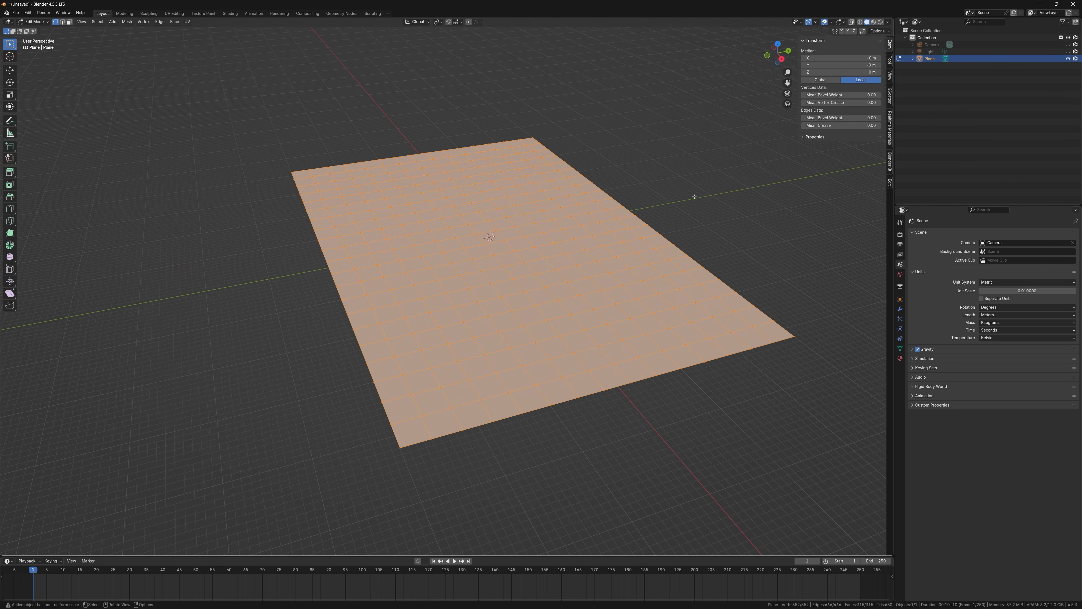
pyautogui.moveTo(694, 197); pyautogui.dragTo(562, 448, button='middle')
pyautogui.press('e')
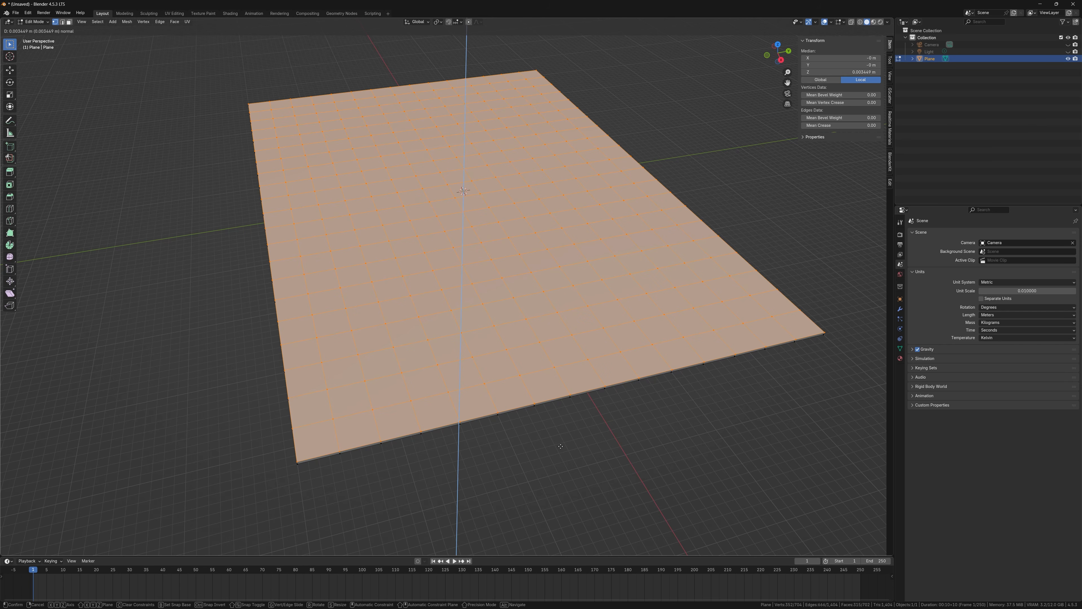
pyautogui.write('.004')
pyautogui.press('Return')
# Step: Check the slab's thickness in the right orthographic view, return to a perspective view of its top, and switch to face selection
pyautogui.moveTo(558, 448); pyautogui.dragTo(527, 392, button='middle')
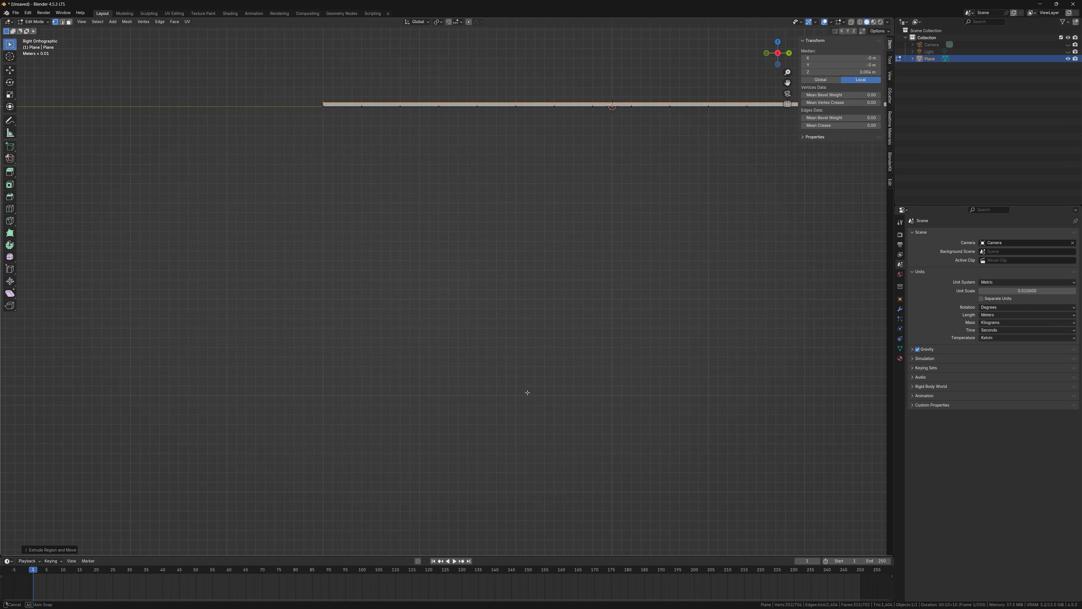
pyautogui.scroll(4, 366, 179)
pyautogui.keyDown('shift'); pyautogui.moveTo(345, 103); pyautogui.dragTo(581, 451, button='middle'); pyautogui.keyUp('shift')
pyautogui.scroll(7, 370, 264)
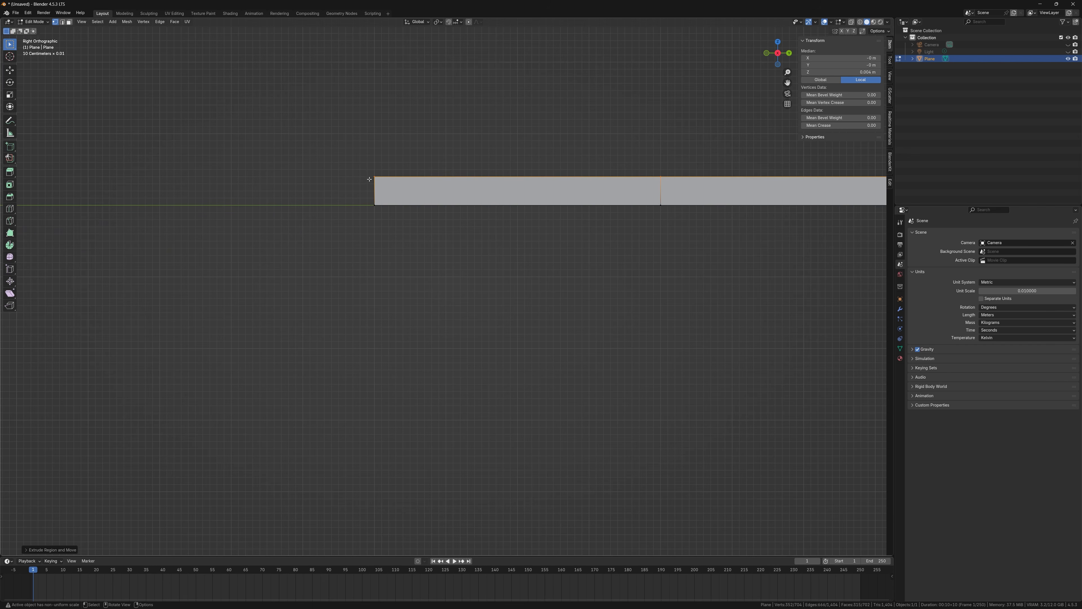
pyautogui.scroll(-10, 371, 183)
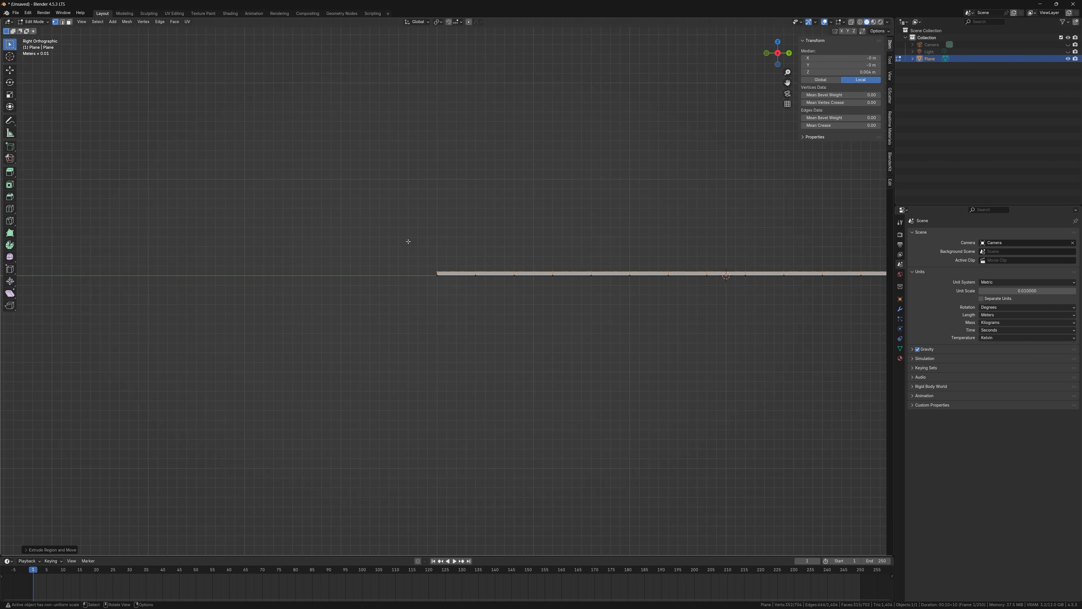
pyautogui.moveTo(568, 223); pyautogui.dragTo(478, 350, button='middle')
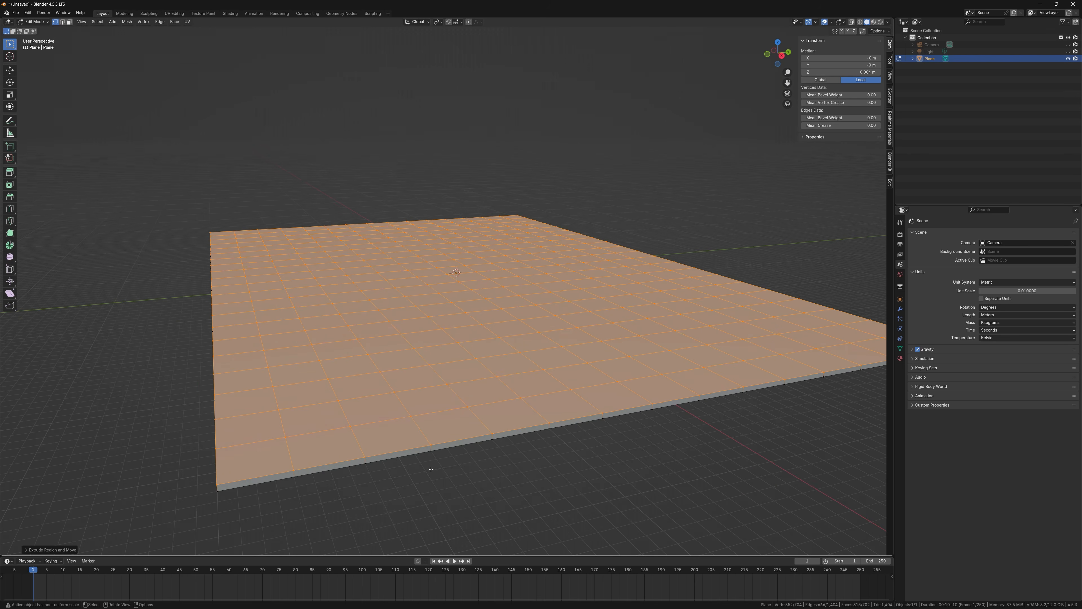
pyautogui.moveTo(429, 469); pyautogui.dragTo(435, 428, button='middle')
pyautogui.moveTo(441, 272); pyautogui.dragTo(440, 302, button='middle')
pyautogui.moveTo(387, 344); pyautogui.dragTo(490, 319, button='middle')
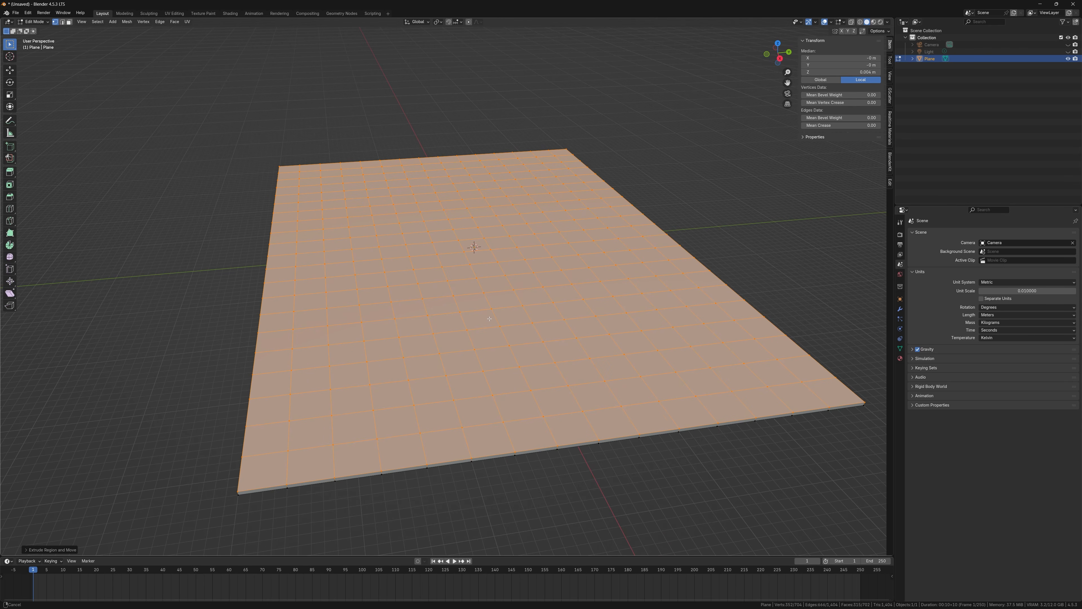
pyautogui.scroll(-2, 461, 294)
pyautogui.moveTo(460, 290); pyautogui.dragTo(450, 317, button='middle')
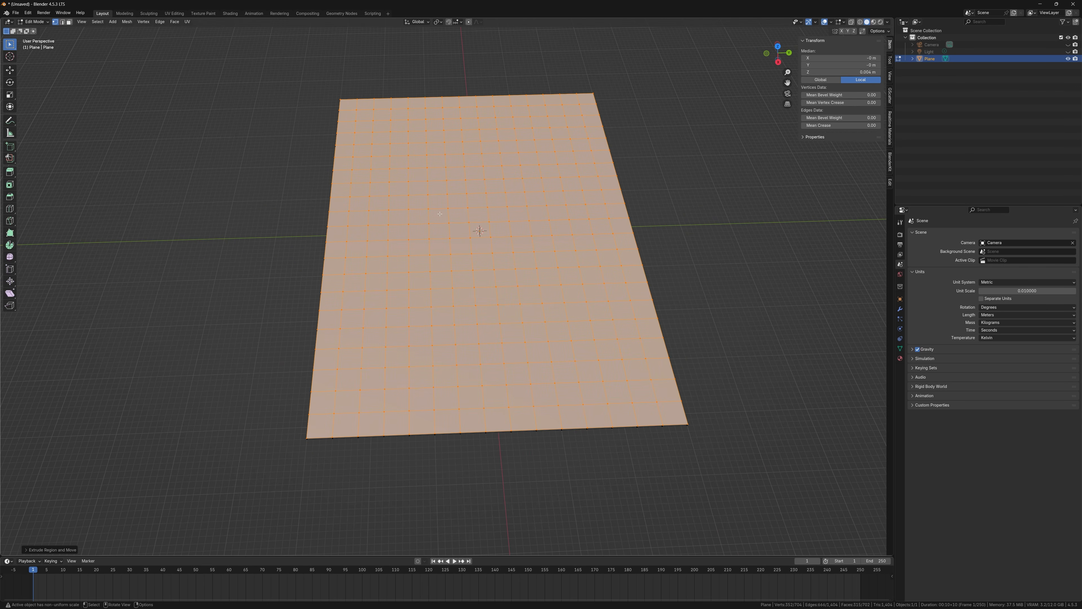
pyautogui.keyDown('shift'); pyautogui.moveTo(521, 254); pyautogui.dragTo(518, 280, button='middle'); pyautogui.keyUp('shift')
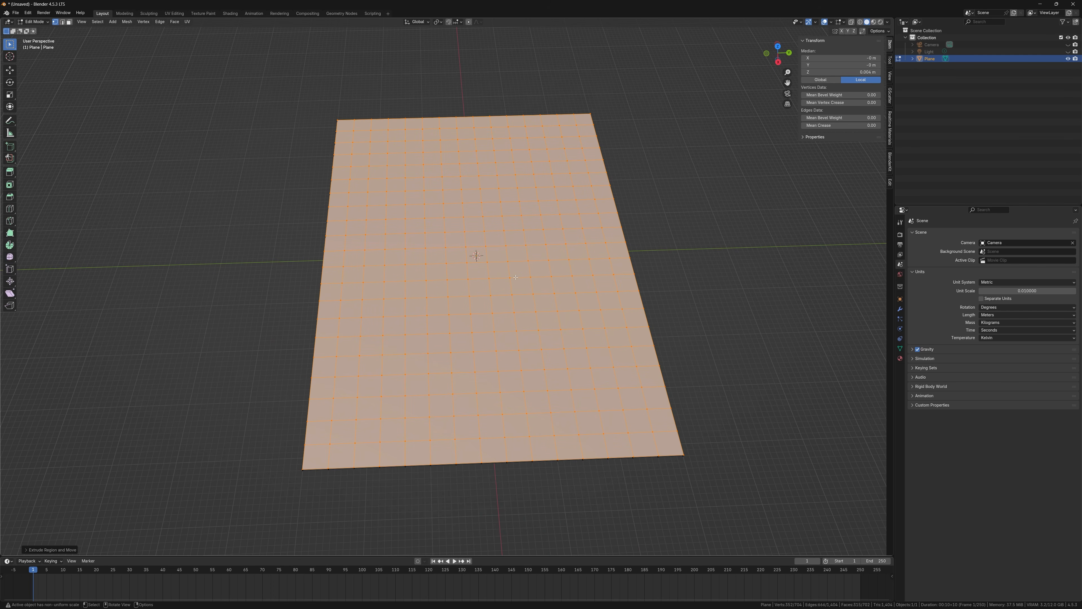
pyautogui.press('3')
pyautogui.press('i')
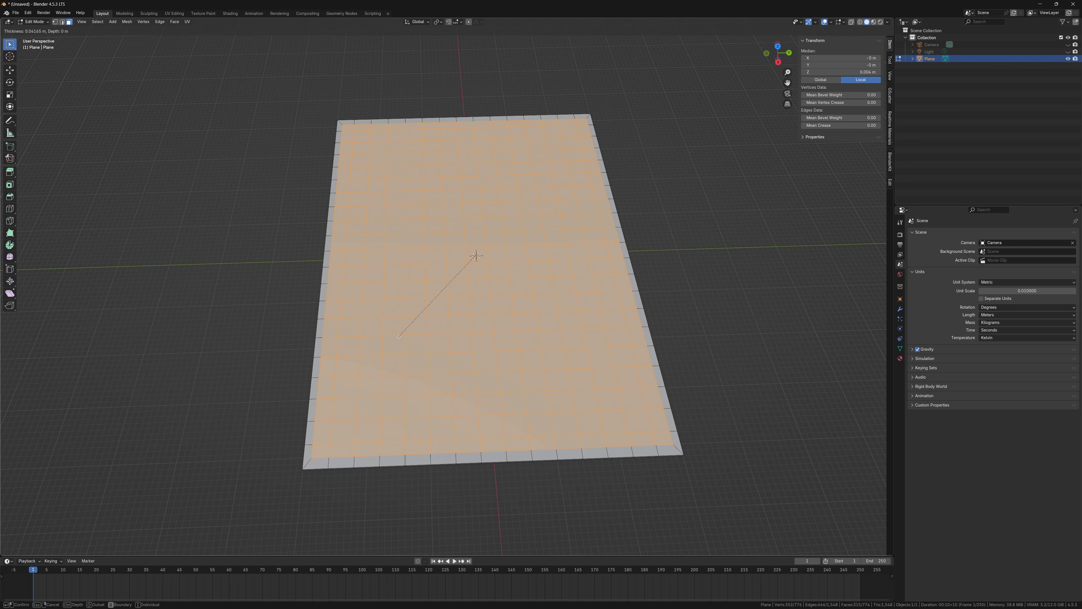
pyautogui.press('i')
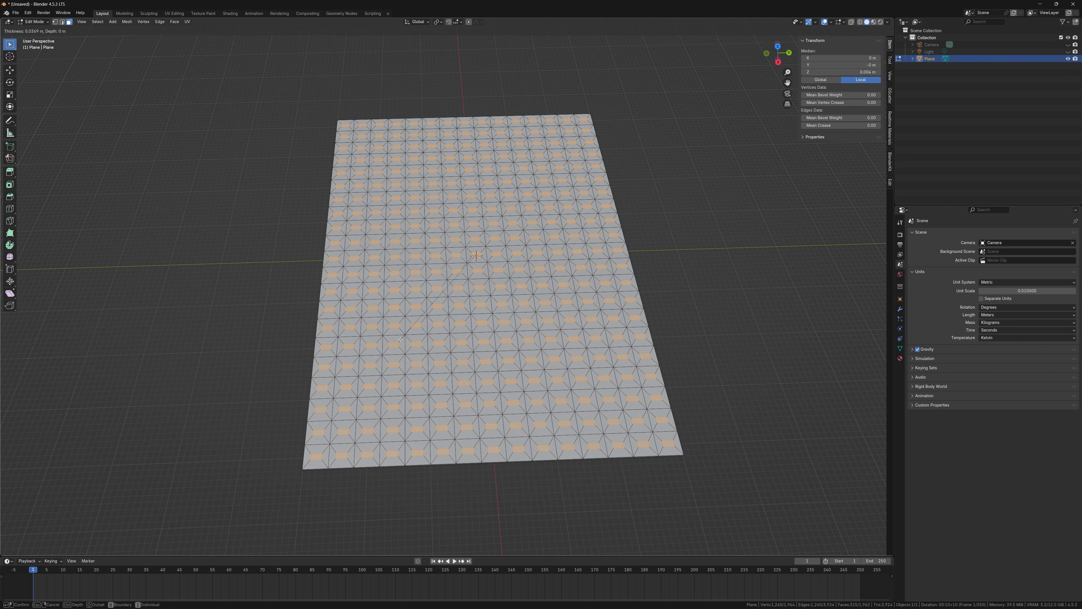
pyautogui.press('Escape')
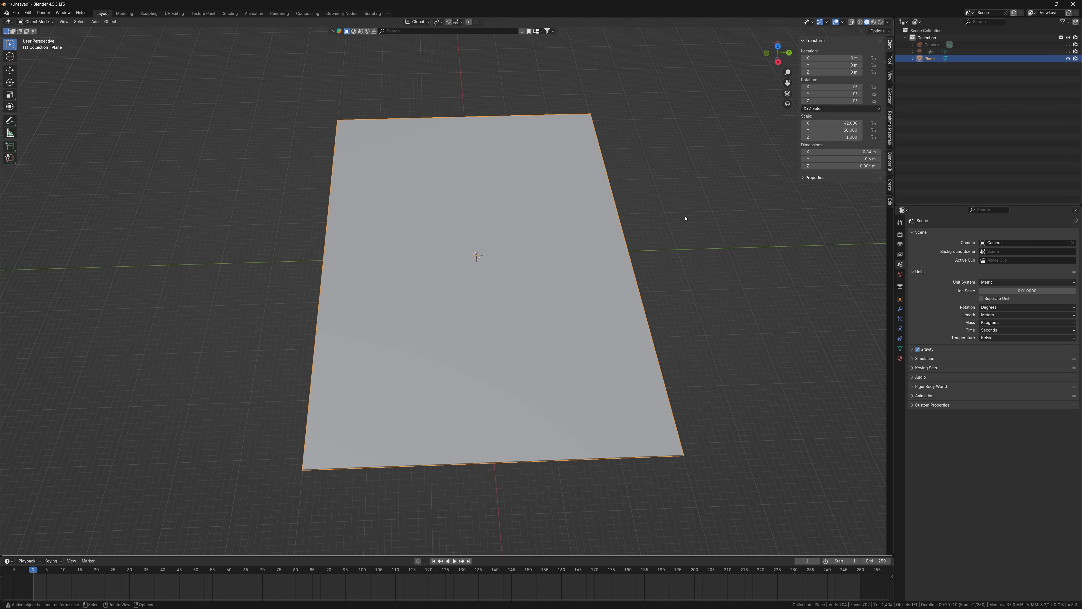
# Step: Apply all transforms to the slab in Object Mode
pyautogui.moveTo(685, 235)
pyautogui.keyDown('shift'); pyautogui.mouseDown(button='middle')
pyautogui.moveTo(691, 243)
pyautogui.moveTo(687, 233)
pyautogui.mouseUp(button='middle'); pyautogui.keyUp('shift')
pyautogui.hotkey('ctrl', 'a')
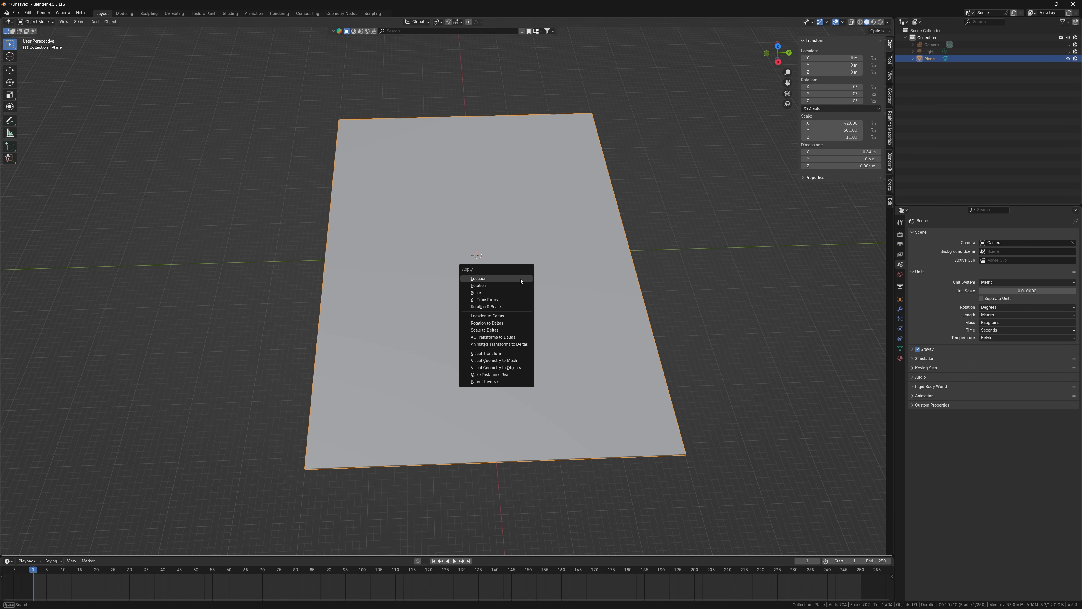
pyautogui.click(507, 300)
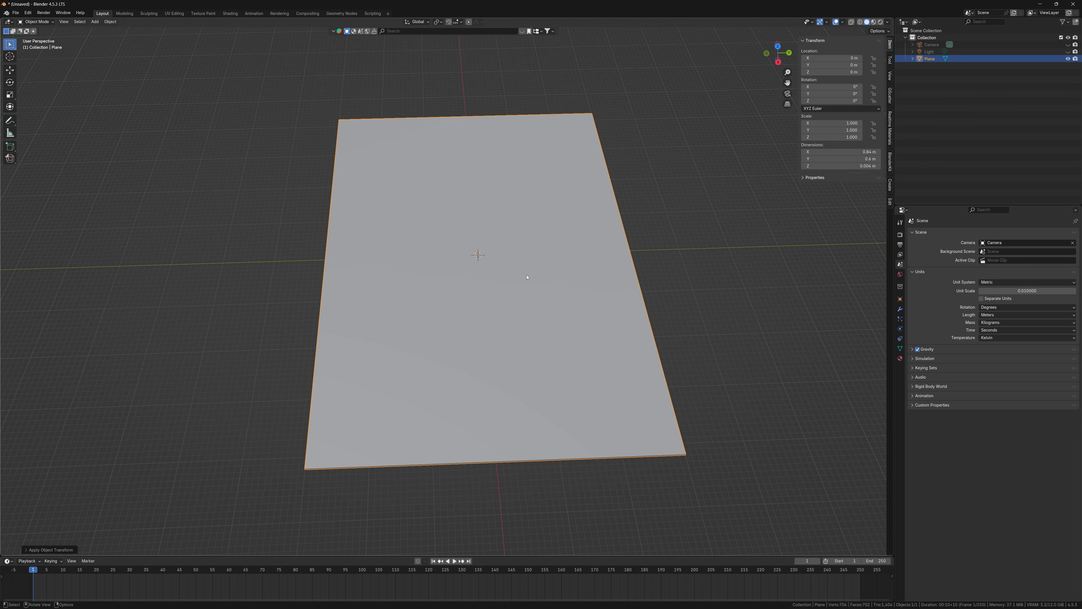
# Step: Deselect all faces in Edit Mode and enable X-ray with the slab seen in the right orthographic view
pyautogui.press('Tab')
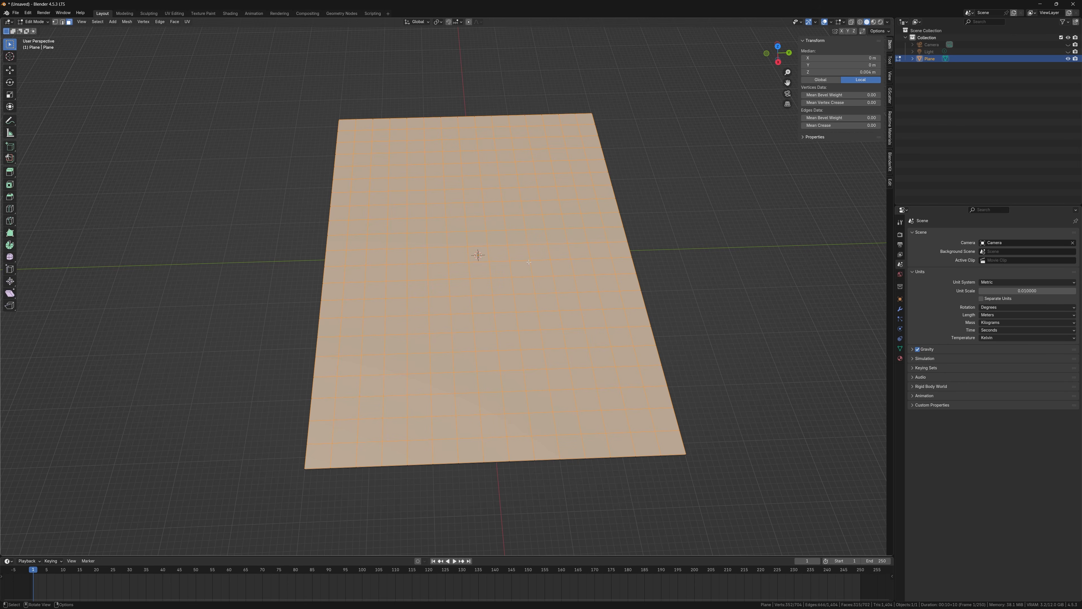
pyautogui.scroll(1, 529, 261)
pyautogui.hotkey('alt', 'a')
pyautogui.moveTo(746, 326)
pyautogui.mouseDown(button='middle')
pyautogui.moveTo(747, 298)
pyautogui.moveTo(751, 339)
pyautogui.moveTo(749, 316)
pyautogui.mouseUp(button='middle')
pyautogui.scroll(1, 524, 326)
pyautogui.hotkey('alt', 'z')
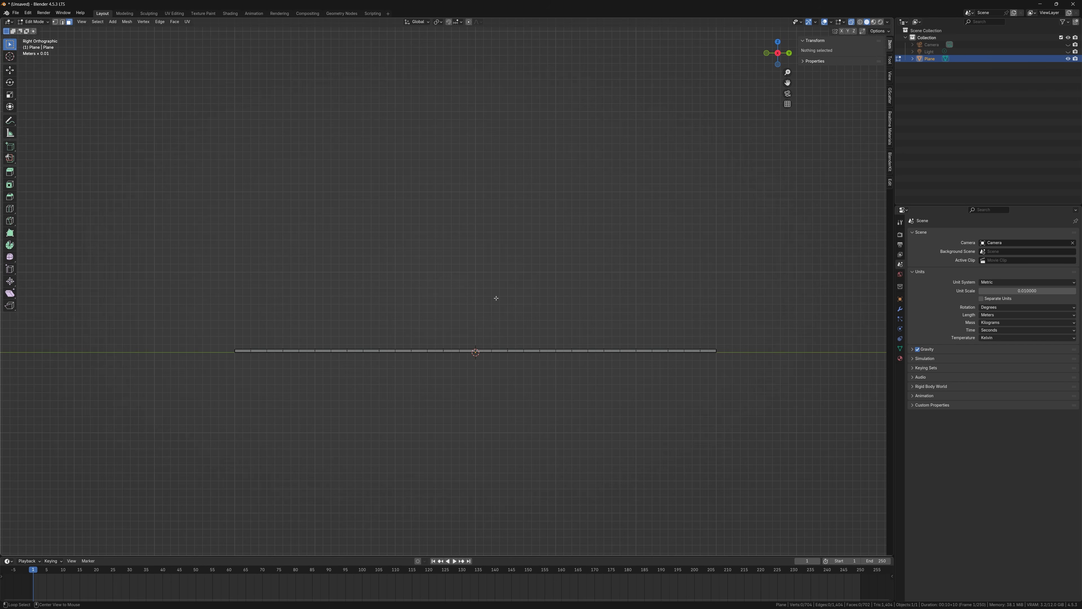
pyautogui.moveTo(498, 298); pyautogui.dragTo(527, 307, button='middle')
pyautogui.moveTo(502, 357); pyautogui.dragTo(567, 399, button='middle')
pyautogui.press('z')
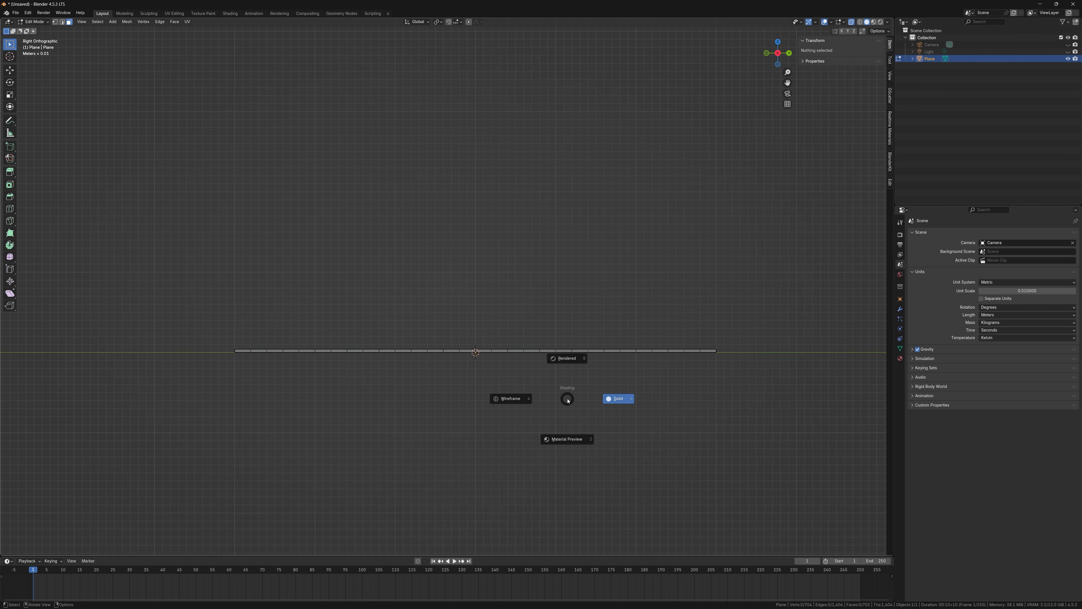
pyautogui.press('Escape')
pyautogui.scroll(1, 299, 336)
pyautogui.moveTo(160, 308); pyautogui.dragTo(778, 370)
pyautogui.scroll(5, 551, 415)
pyautogui.keyDown('shift'); pyautogui.moveTo(551, 416); pyautogui.dragTo(552, 289, button='middle'); pyautogui.keyUp('shift')
pyautogui.click(570, 471)
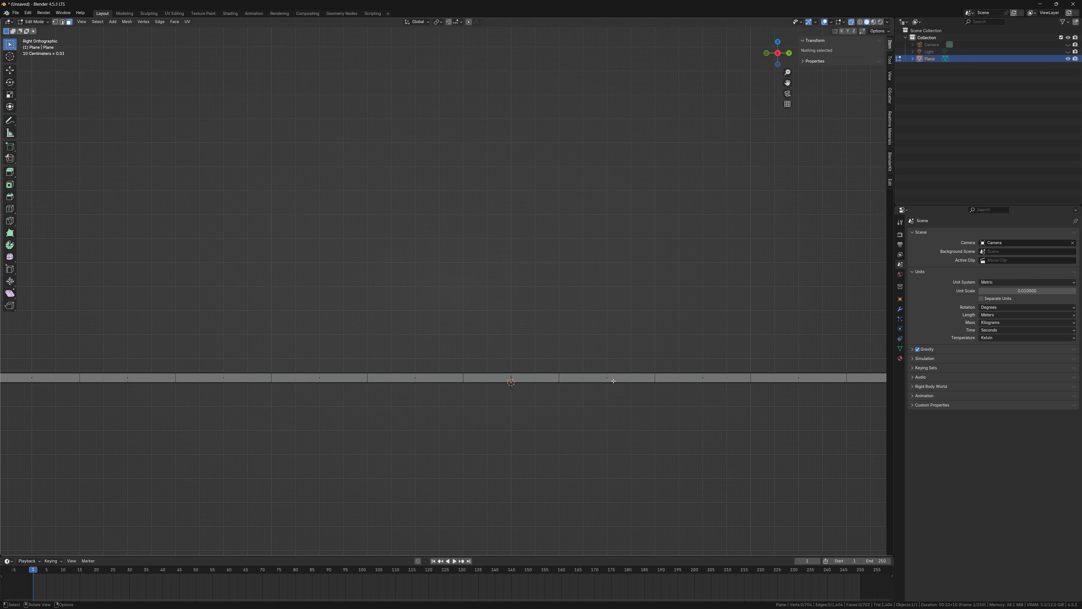
# Step: Box-select all the top faces of the slab from the side and check the selection in perspective
pyautogui.scroll(-4, 610, 379)
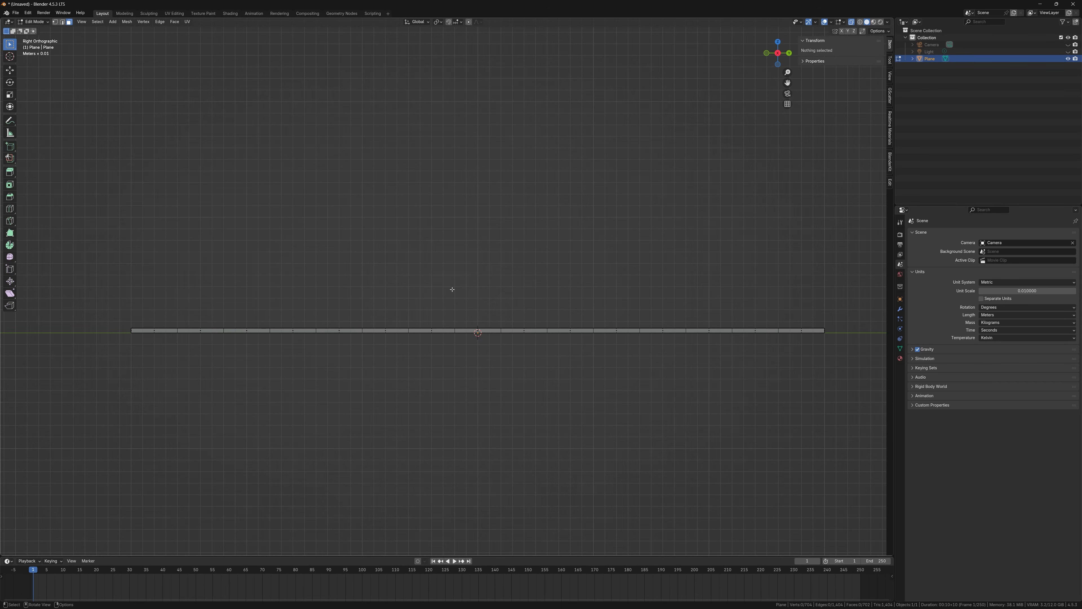
pyautogui.moveTo(106, 275); pyautogui.dragTo(829, 330)
pyautogui.moveTo(643, 274); pyautogui.dragTo(587, 317, button='middle')
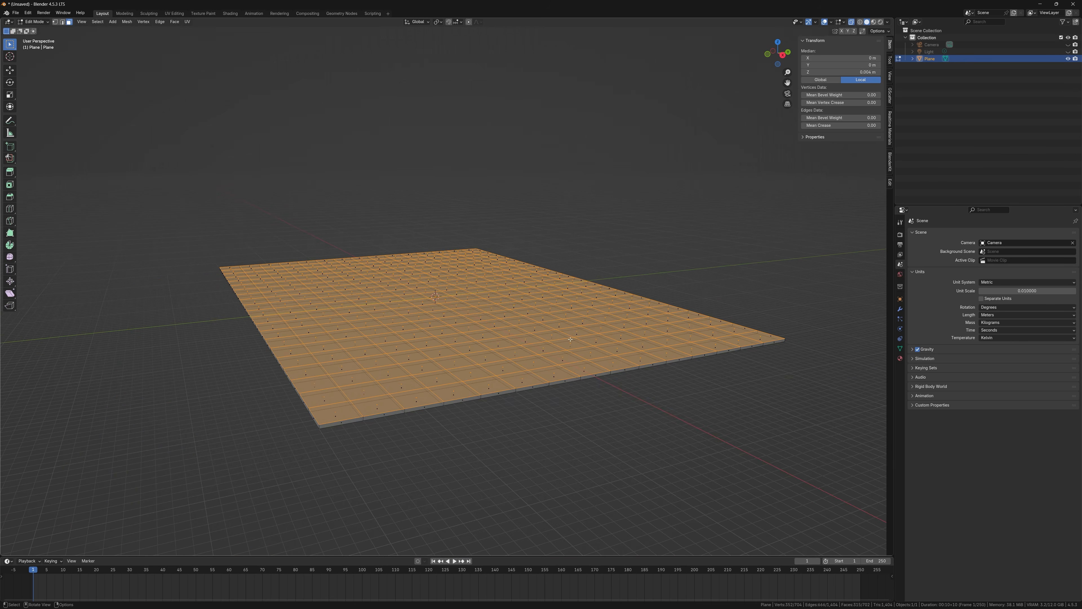
# Step: Turn off X-ray and inset the selected top faces individually, leaving a small square in the centre of each cell
pyautogui.scroll(2, 482, 316)
pyautogui.moveTo(588, 316); pyautogui.dragTo(628, 363, button='middle')
pyautogui.scroll(-2, 550, 248)
pyautogui.keyDown('shift'); pyautogui.moveTo(549, 248); pyautogui.dragTo(610, 262, button='middle'); pyautogui.keyUp('shift')
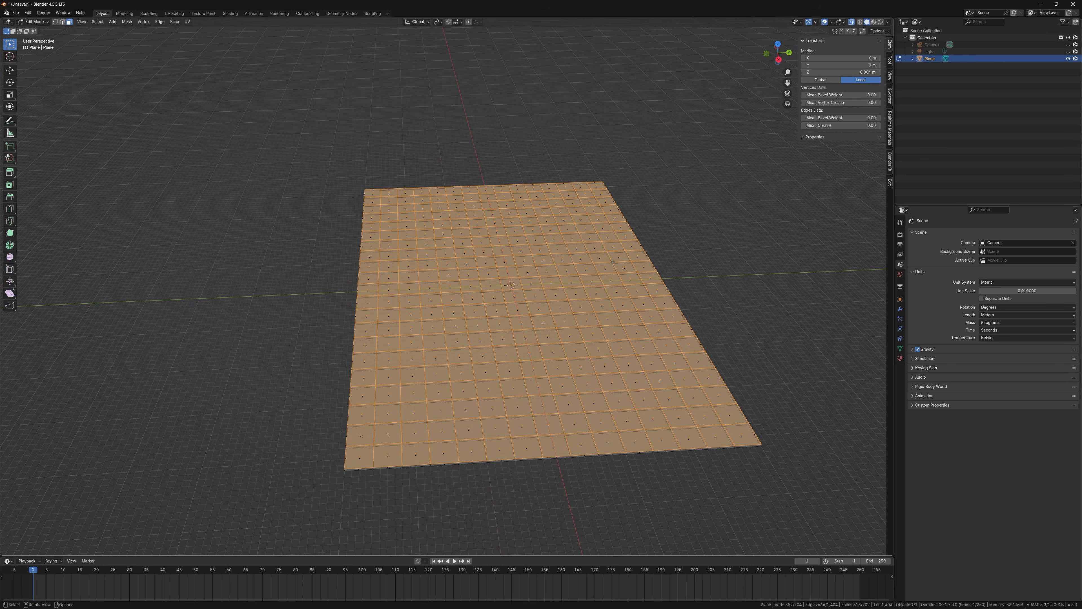
pyautogui.hotkey('alt', 'z')
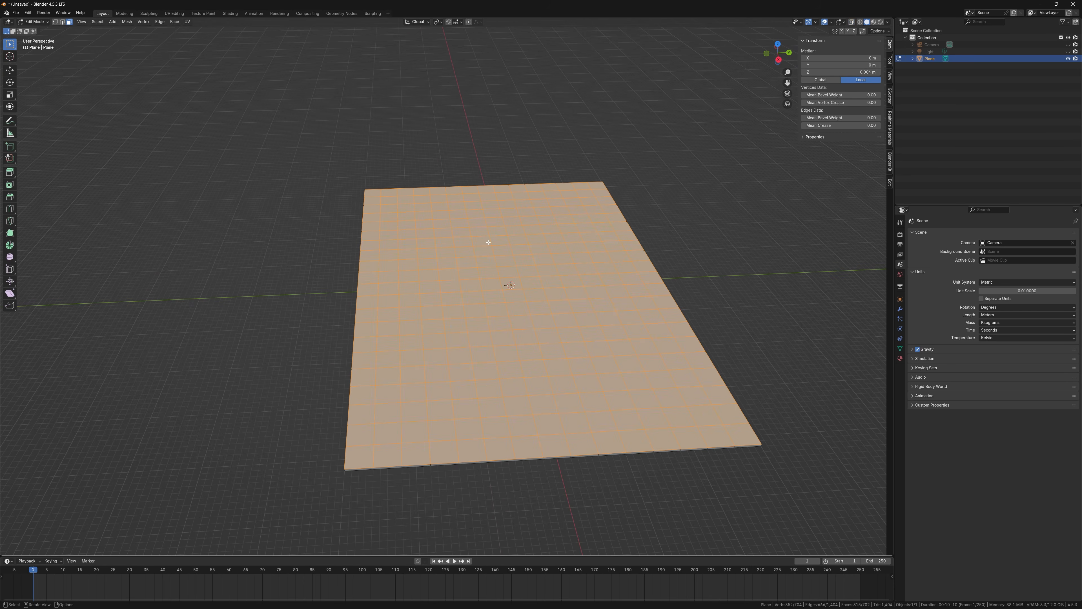
pyautogui.press('i')
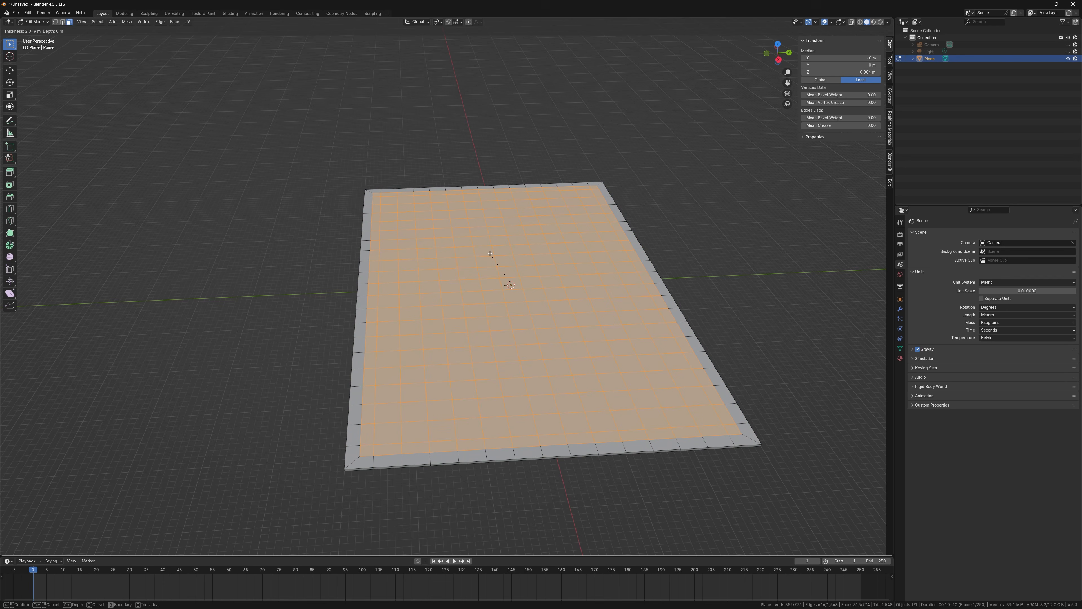
pyautogui.press('i')
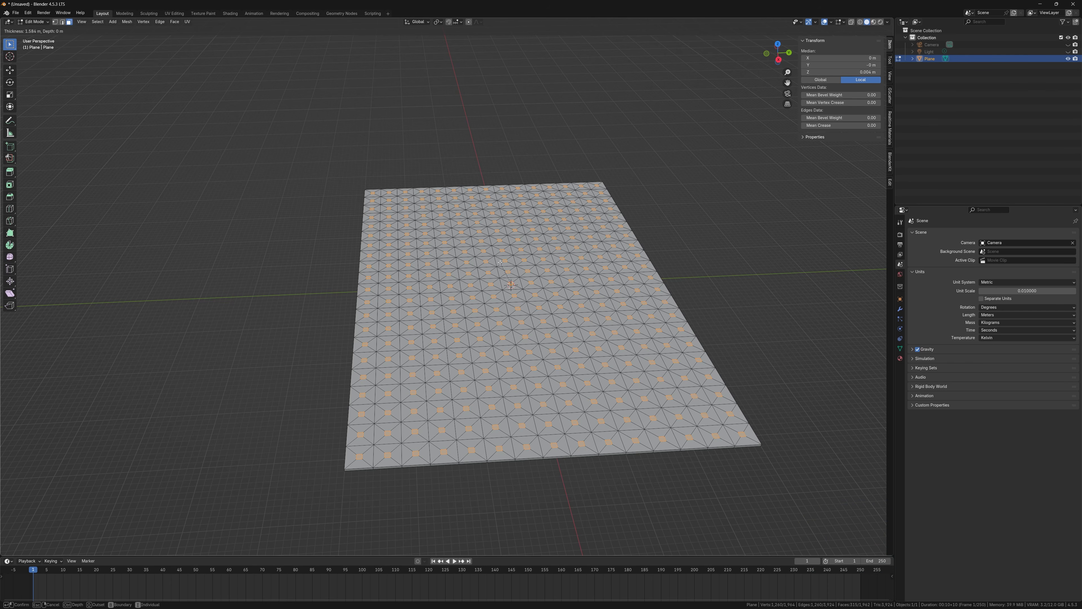
pyautogui.click(500, 262)
# Step: Move the small inset faces up along Z to a height of about 0.05 m to form flat-topped pyramids
pyautogui.moveTo(737, 273); pyautogui.dragTo(768, 324, button='middle')
pyautogui.moveTo(699, 280); pyautogui.dragTo(706, 305, button='middle')
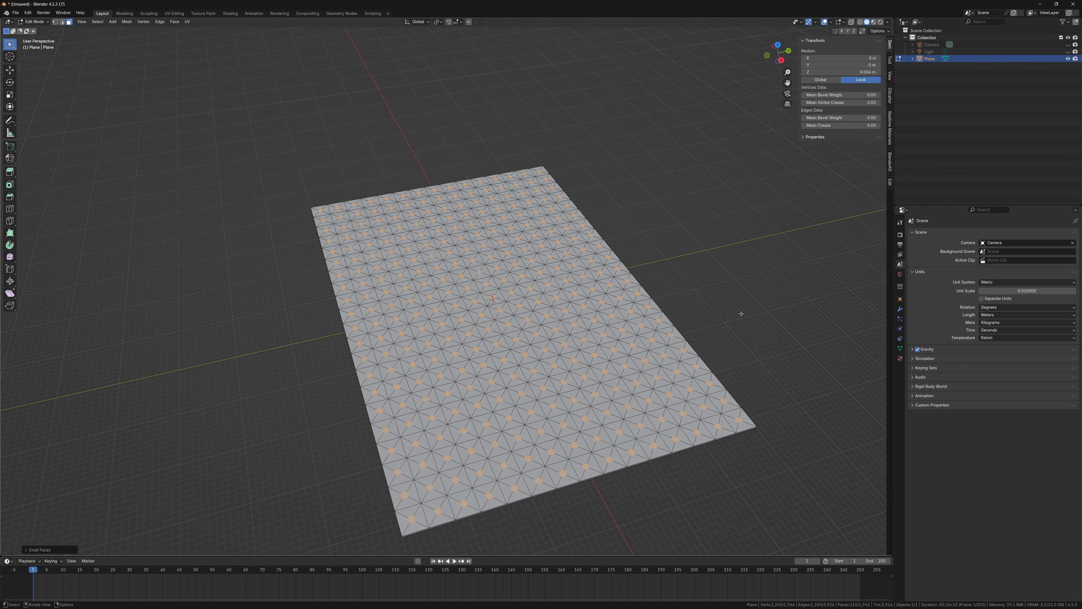
pyautogui.moveTo(745, 307)
pyautogui.mouseDown(button='middle')
pyautogui.moveTo(736, 320)
pyautogui.moveTo(746, 314)
pyautogui.mouseUp(button='middle')
pyautogui.press('g')
pyautogui.press('z')
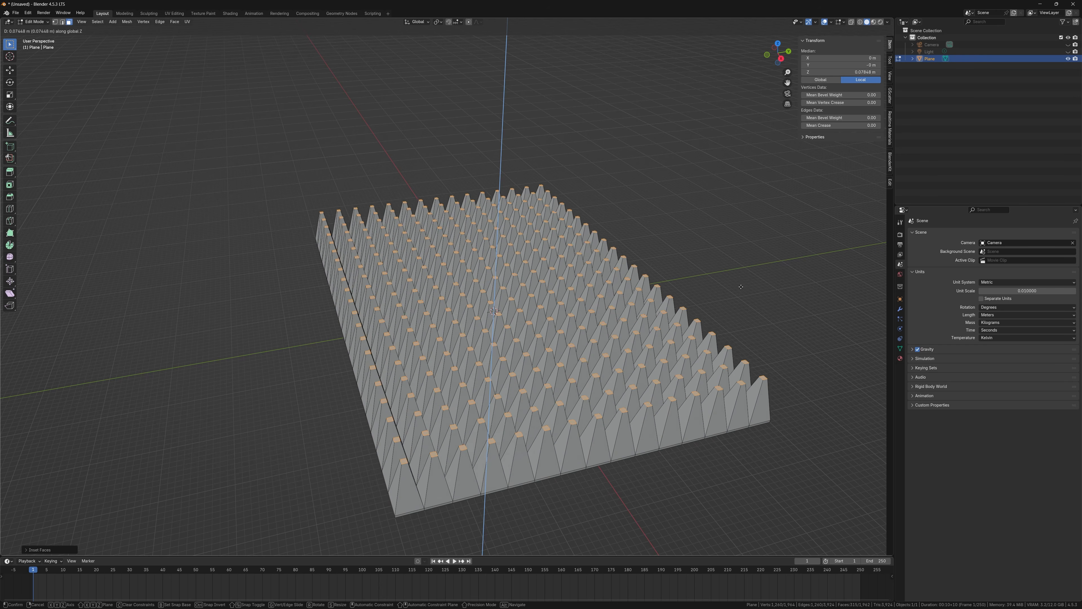
pyautogui.click(751, 300)
pyautogui.moveTo(708, 325); pyautogui.dragTo(663, 359, button='middle')
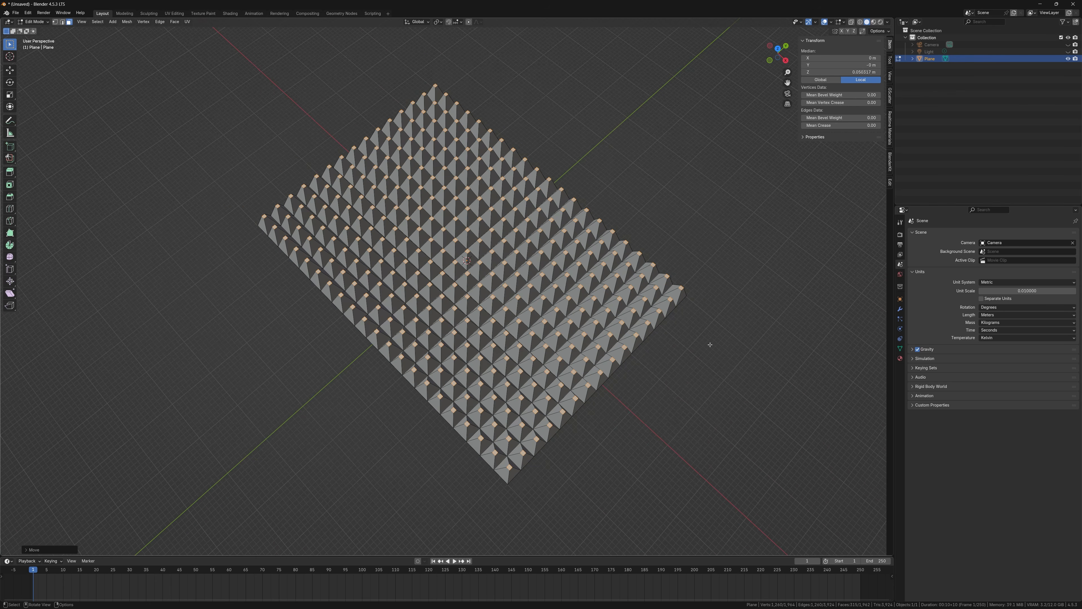
# Step: Select only the small top face of the centre pyramid from the top view and enable proportional editing
pyautogui.hotkey('alt', 'a')
pyautogui.moveTo(665, 266); pyautogui.dragTo(515, 269, button='middle')
pyautogui.scroll(5, 504, 300)
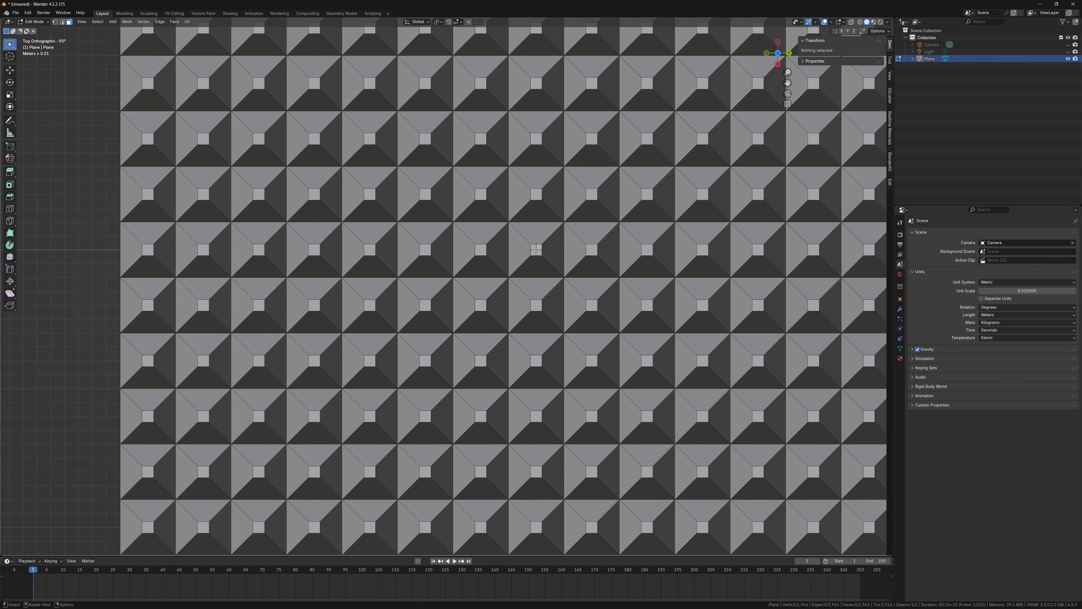
pyautogui.click(536, 250)
pyautogui.scroll(-5, 551, 275)
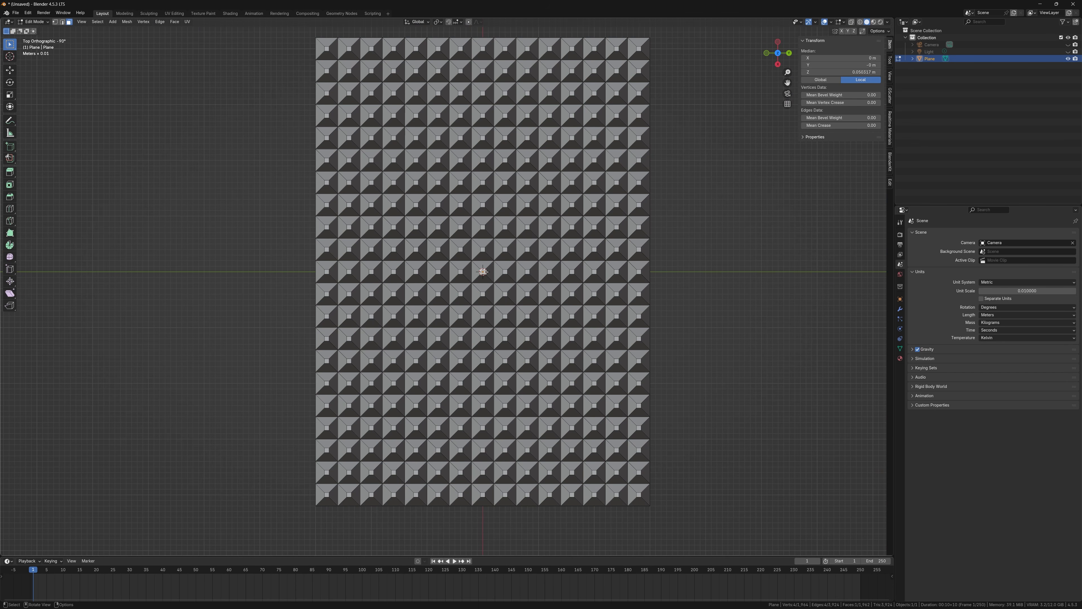
pyautogui.moveTo(722, 356); pyautogui.dragTo(735, 275, button='middle')
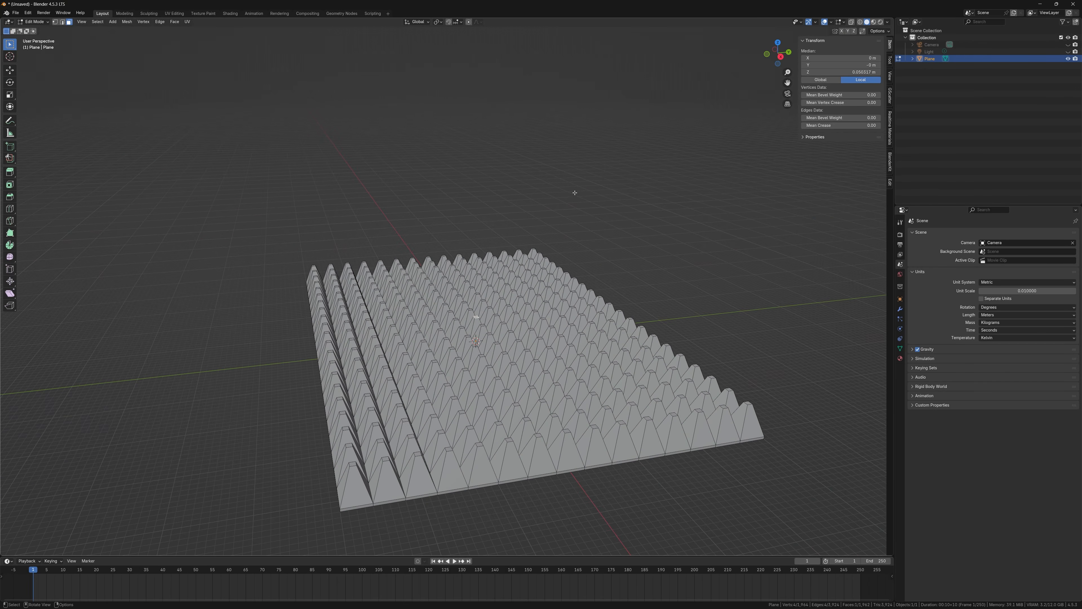
pyautogui.click(470, 22)
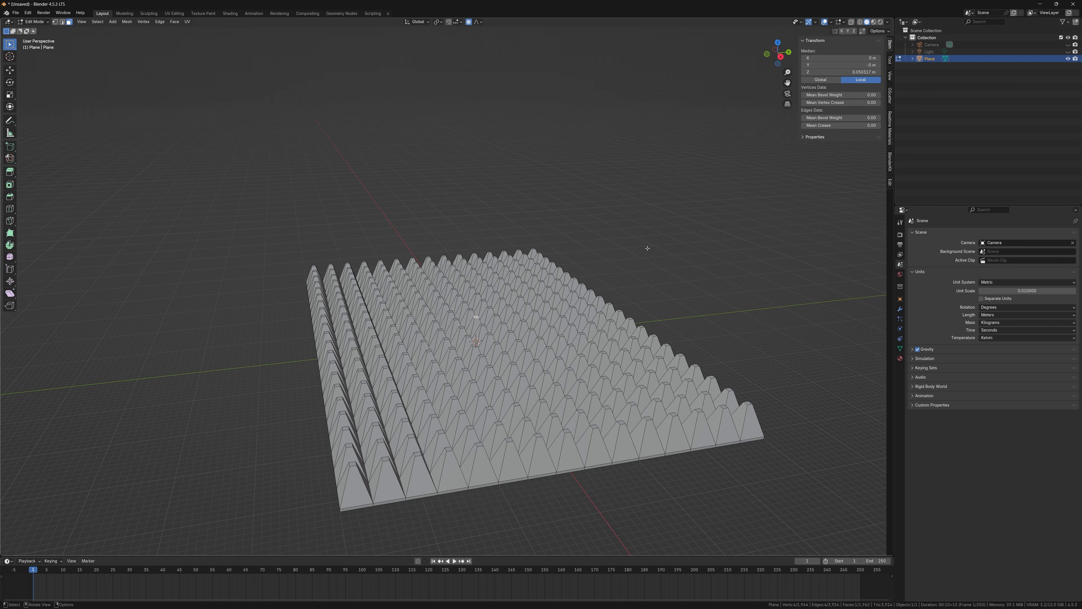
# Step: Try to raise the centre pyramid's top along Z to about 0.176 m with smooth falloff and a 0.281 m proportional size
pyautogui.press('g')
pyautogui.press('z')
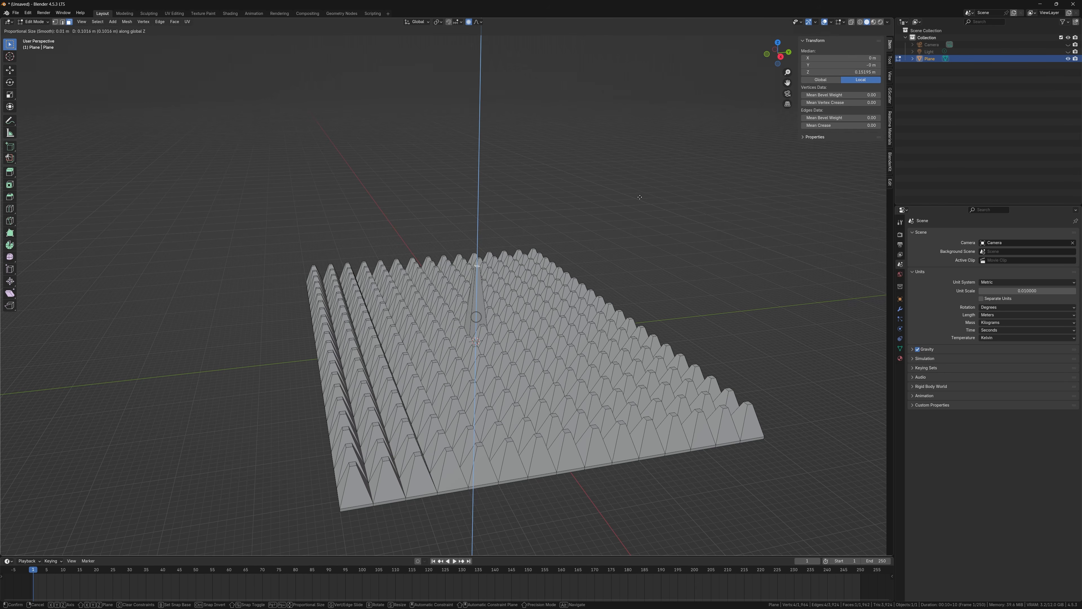
pyautogui.scroll(1, 640, 197)
pyautogui.scroll(-15, 639, 197)
pyautogui.scroll(-11, 639, 197)
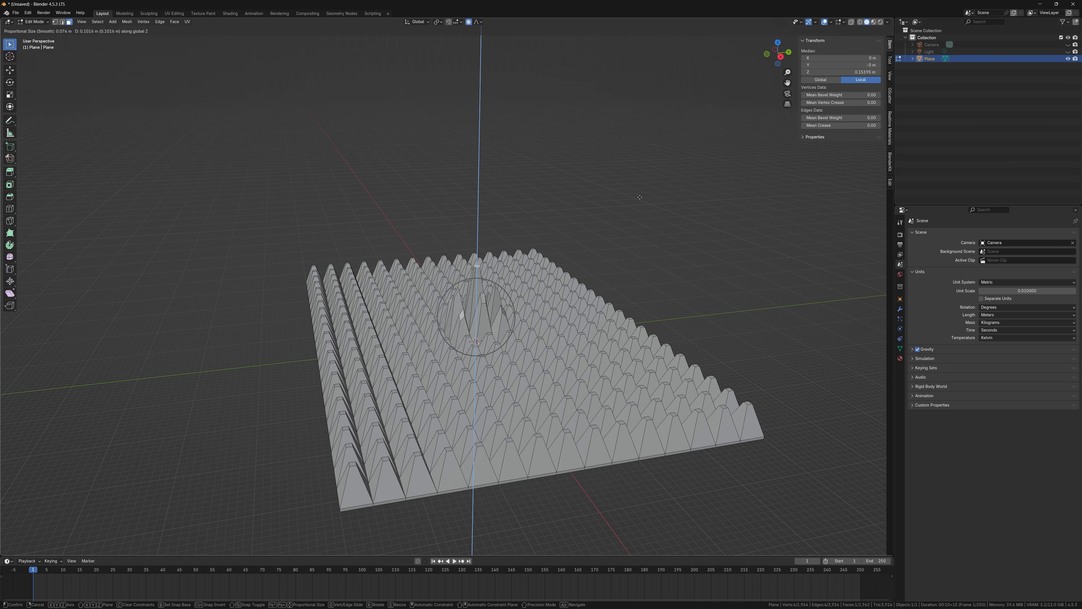
pyautogui.scroll(-10, 639, 197)
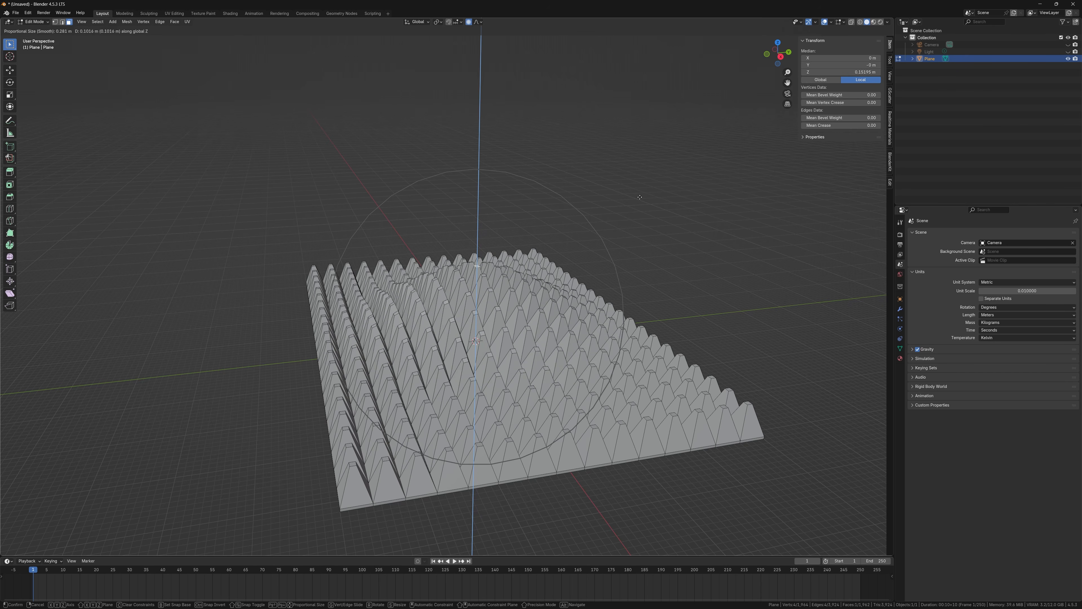
pyautogui.scroll(3, 639, 197)
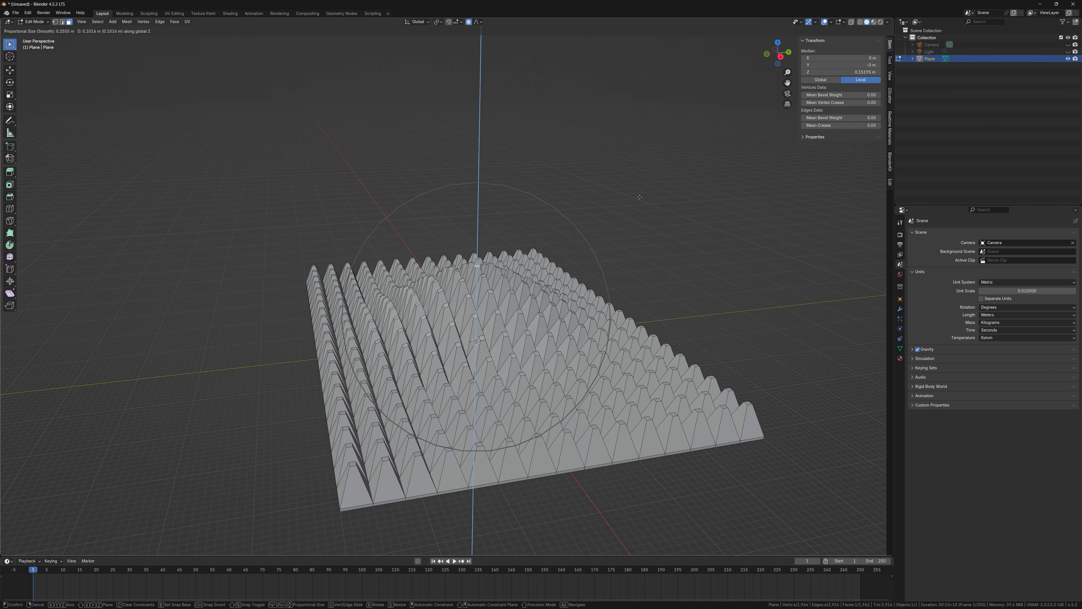
pyautogui.scroll(-1, 639, 197)
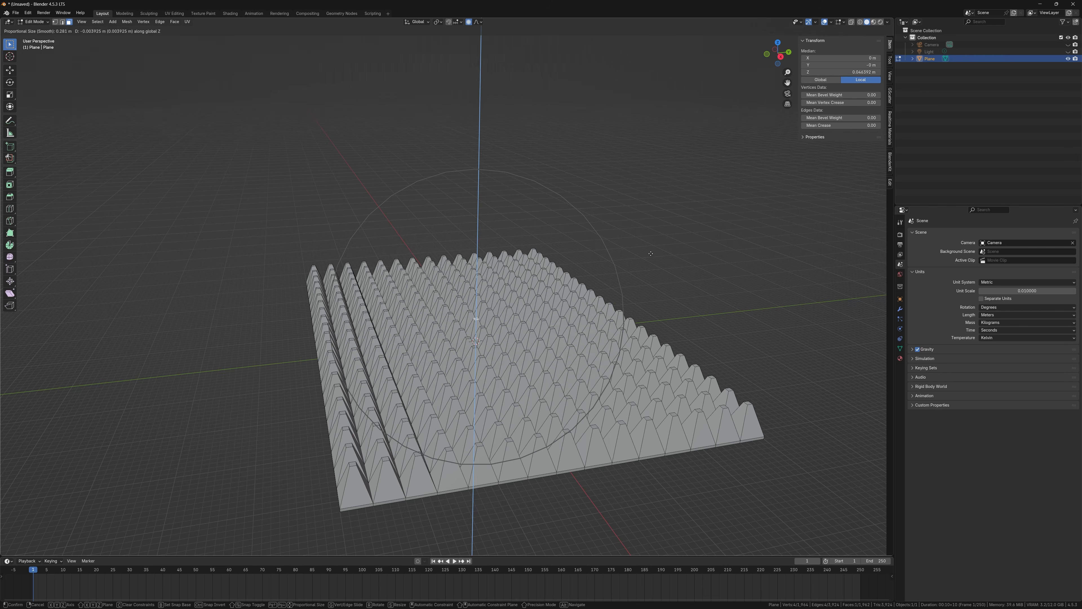
pyautogui.click(648, 185)
pyautogui.moveTo(611, 254); pyautogui.dragTo(579, 228, button='middle')
pyautogui.scroll(3, 549, 231)
# Step: Inspect the deformed panel from the front and from below, and undo the raise of the centre pyramid
pyautogui.press('g')
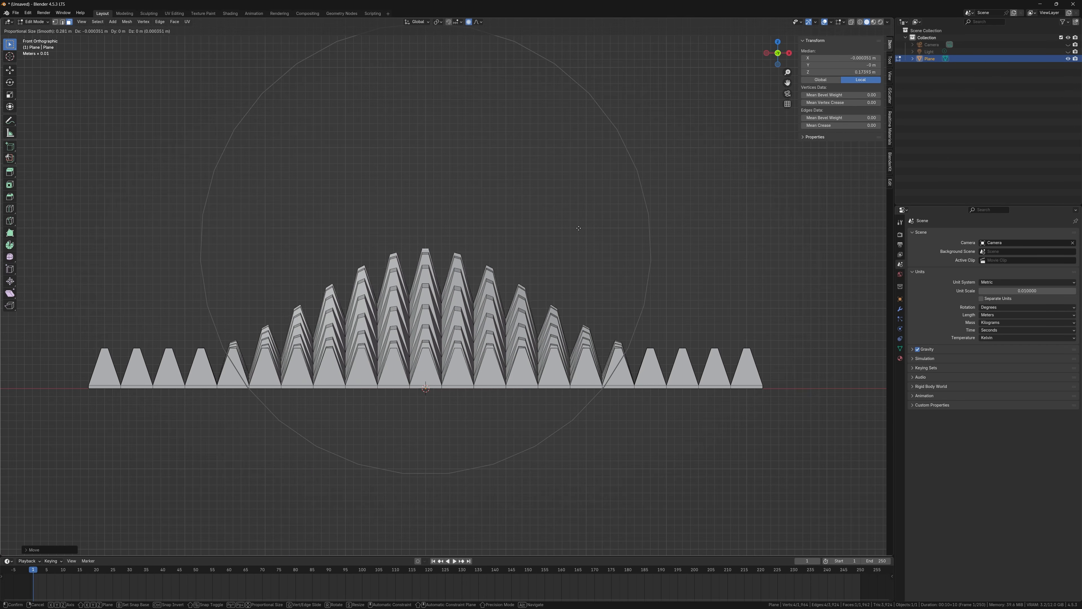
pyautogui.rightClick(574, 224)
pyautogui.moveTo(577, 251); pyautogui.dragTo(586, 214, button='middle')
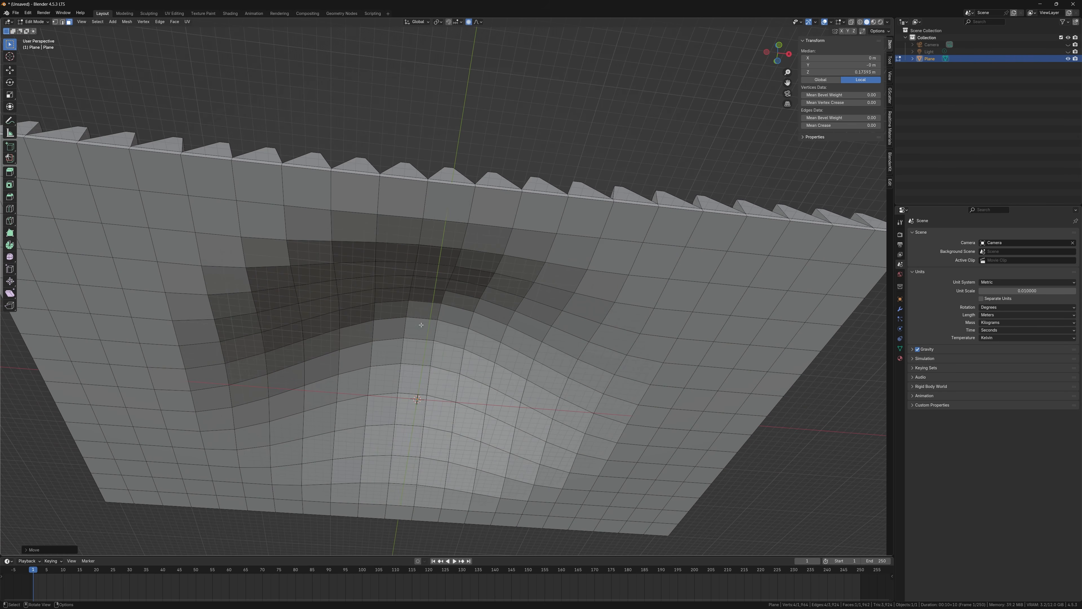
pyautogui.scroll(-3, 460, 320)
pyautogui.moveTo(461, 320); pyautogui.dragTo(465, 361, button='middle')
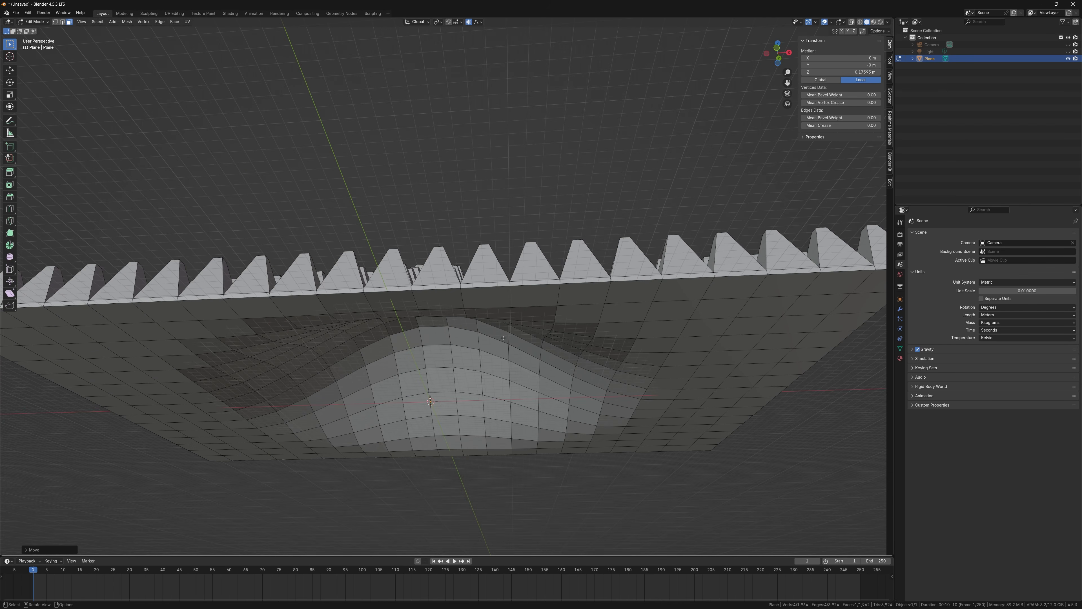
pyautogui.scroll(-2, 582, 347)
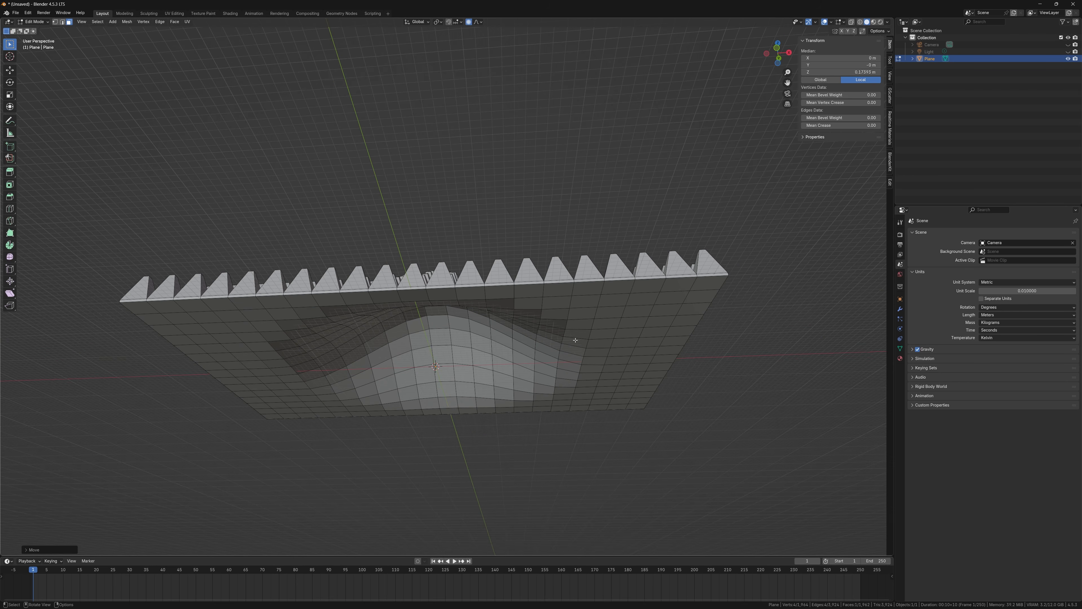
pyautogui.moveTo(574, 313); pyautogui.dragTo(516, 380, button='middle')
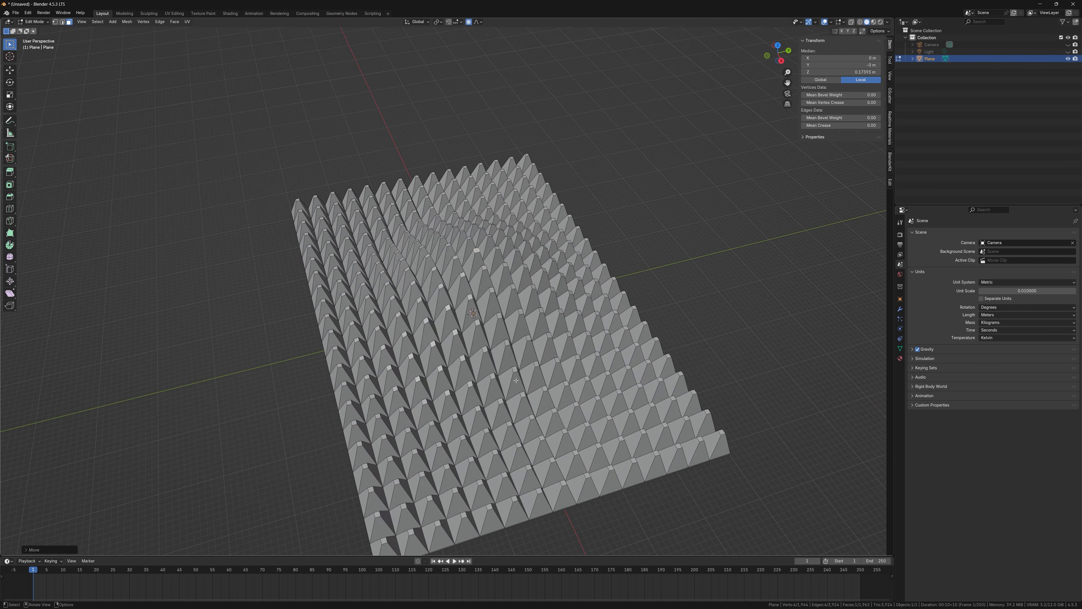
pyautogui.hotkey('ctrl', 'z')
# Step: Box-select the base slab's faces in front view with X-ray on, hide them, and check the pyramids from below
pyautogui.moveTo(572, 337); pyautogui.dragTo(292, 378, button='middle')
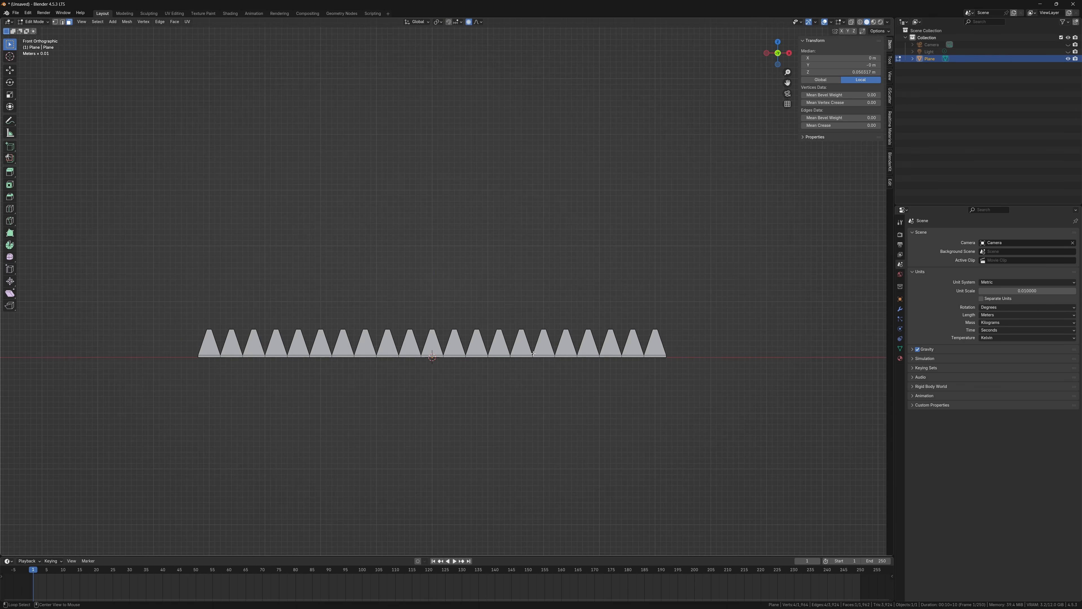
pyautogui.scroll(2, 292, 378)
pyautogui.hotkey('alt', 'z')
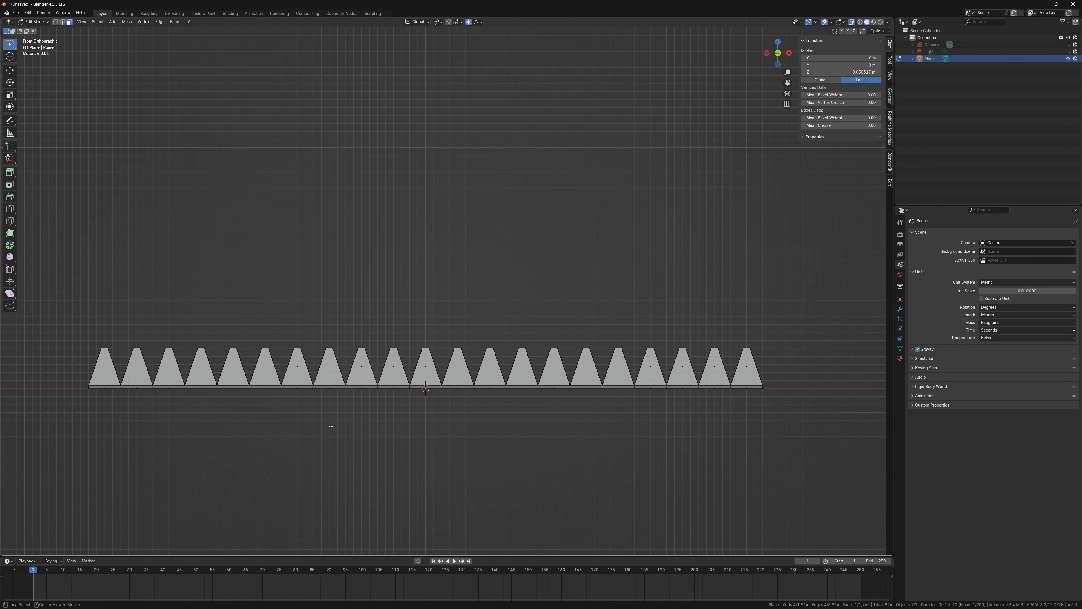
pyautogui.moveTo(408, 434); pyautogui.dragTo(441, 374, button='middle')
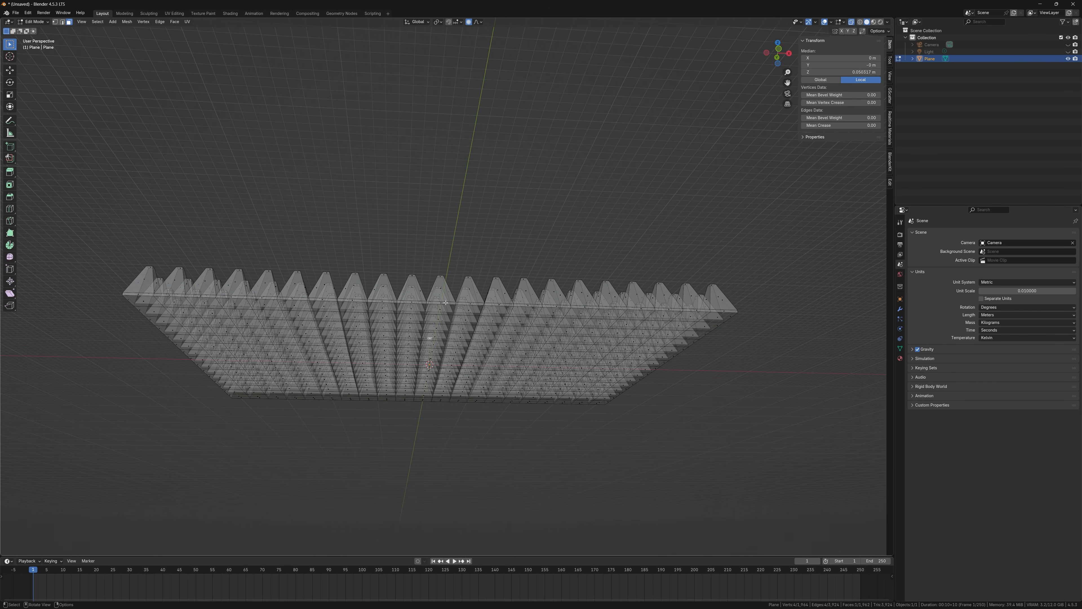
pyautogui.moveTo(496, 363); pyautogui.dragTo(423, 402, button='middle')
pyautogui.scroll(2, 424, 402)
pyautogui.keyDown('shift'); pyautogui.moveTo(206, 429); pyautogui.dragTo(232, 392, button='middle'); pyautogui.keyUp('shift')
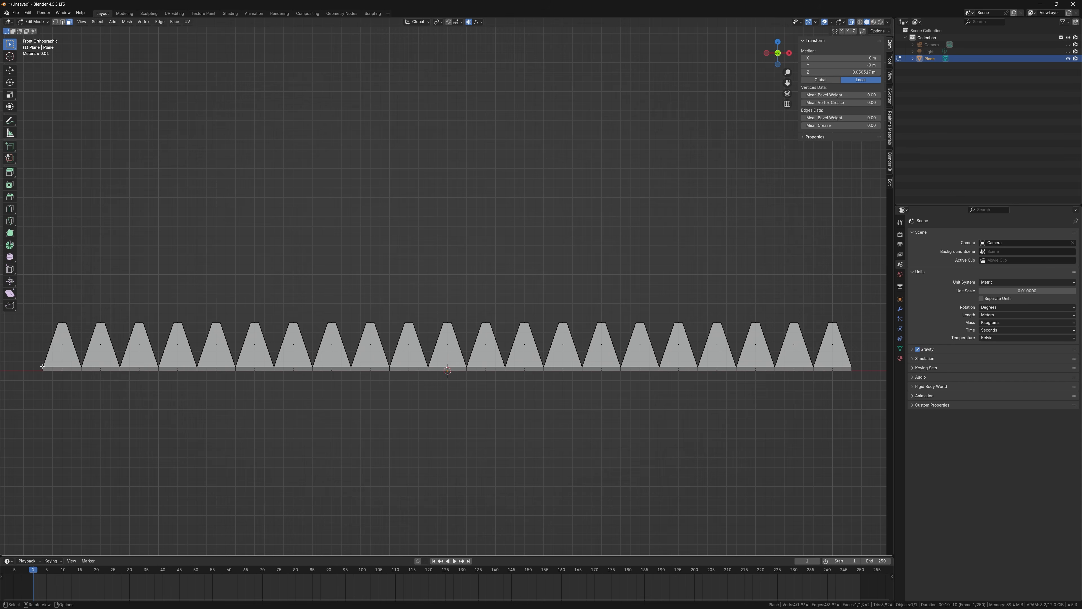
pyautogui.moveTo(40, 369); pyautogui.dragTo(885, 408)
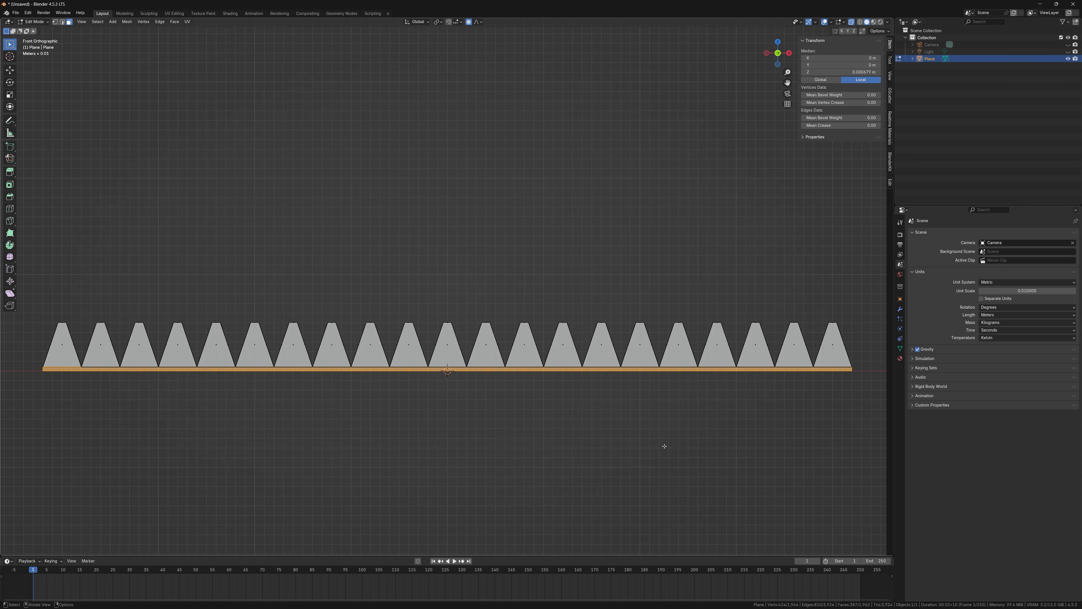
pyautogui.press('h')
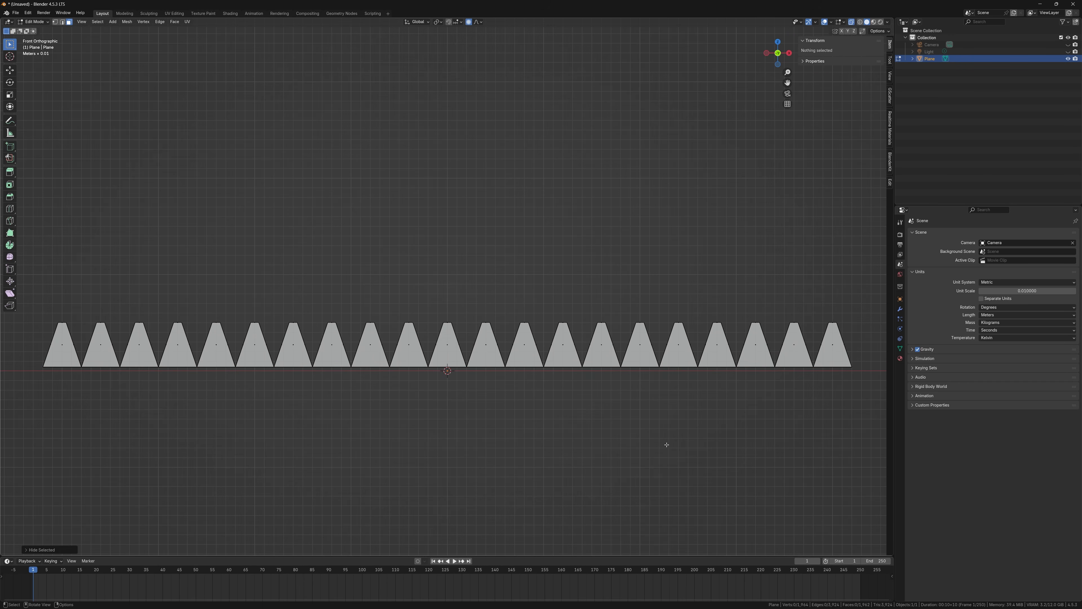
pyautogui.moveTo(679, 451); pyautogui.dragTo(681, 420, button='middle')
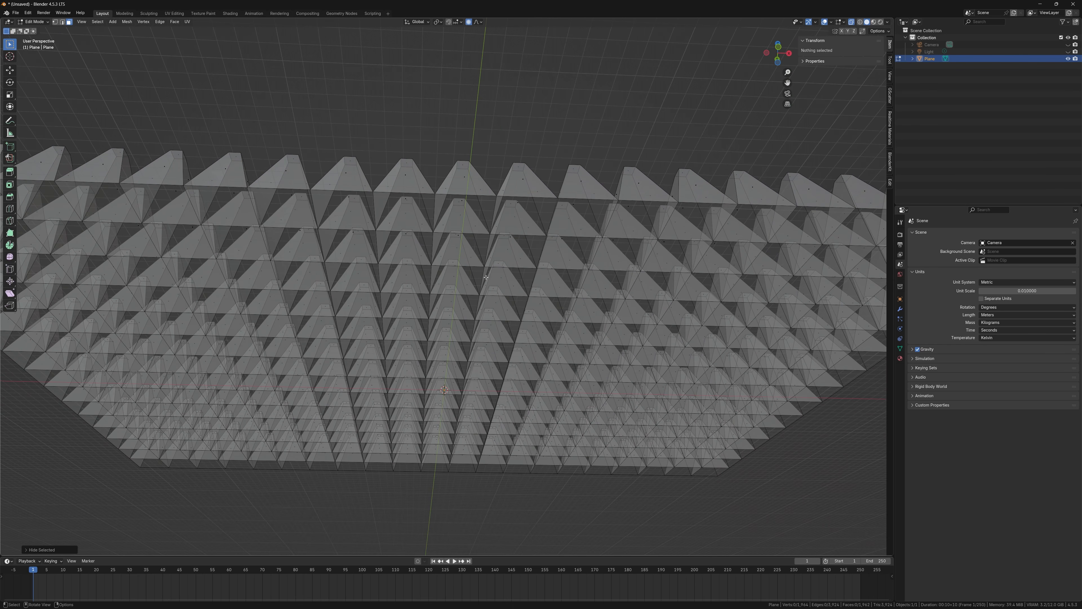
pyautogui.moveTo(484, 287); pyautogui.dragTo(508, 337, button='middle')
pyautogui.moveTo(514, 378); pyautogui.dragTo(499, 350, button='middle')
# Step: Reveal the hidden base faces and view the solid panel from below and above with X-ray off
pyautogui.hotkey('alt', 'h')
pyautogui.moveTo(448, 373); pyautogui.dragTo(452, 373, button='middle')
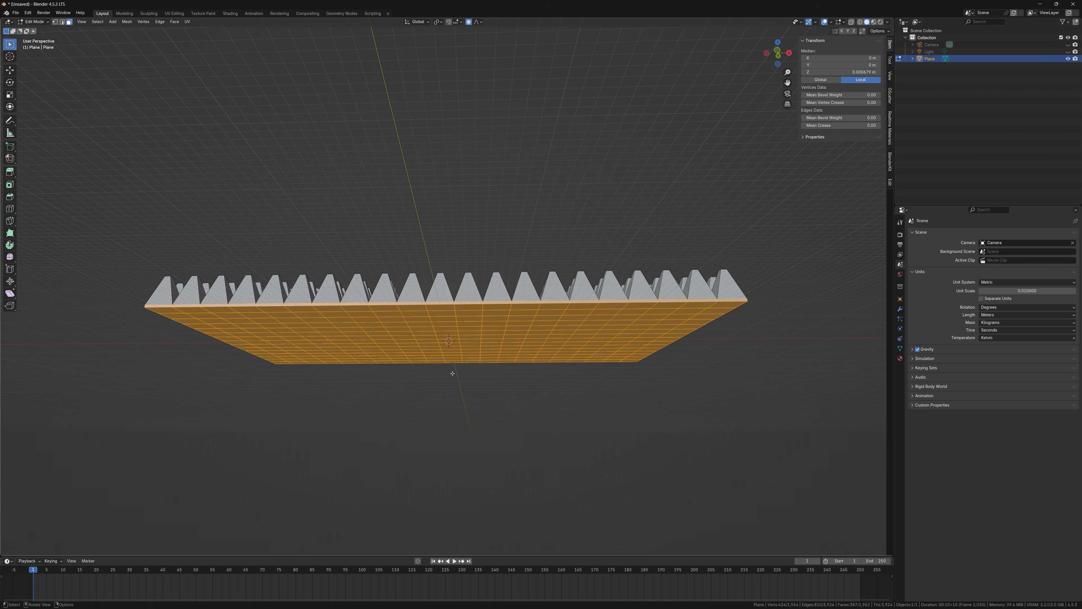
pyautogui.moveTo(321, 224); pyautogui.dragTo(417, 328, button='middle')
pyautogui.scroll(-2, 418, 328)
pyautogui.moveTo(449, 394); pyautogui.dragTo(454, 421, button='middle')
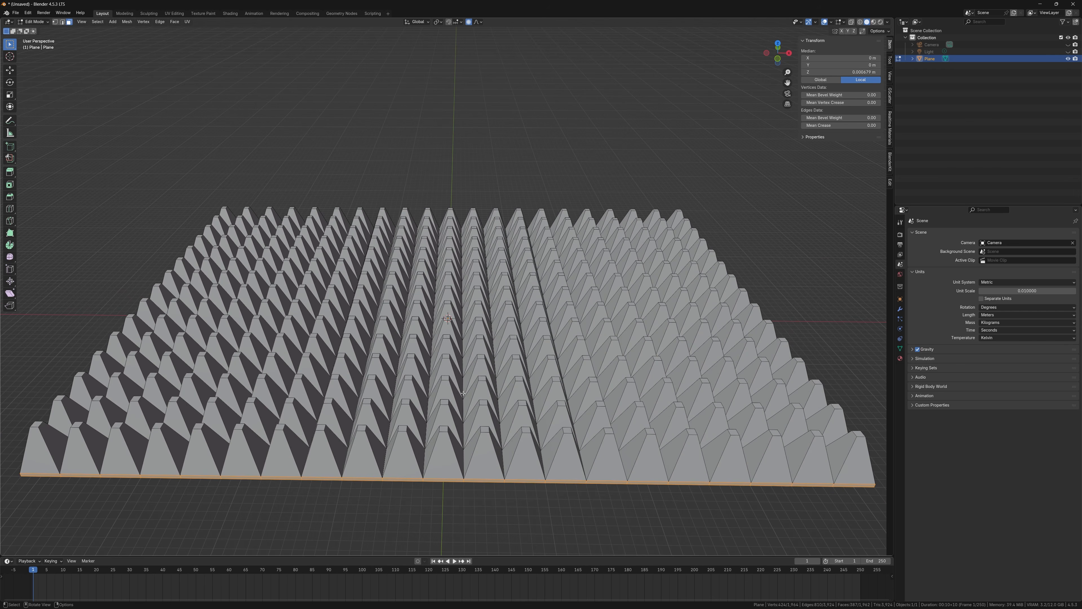
# Step: In vertex selection with X-ray on, box-select all base vertices from the front and hide them, leaving only the pyramid tops
pyautogui.press('1')
pyautogui.press('KP_1')
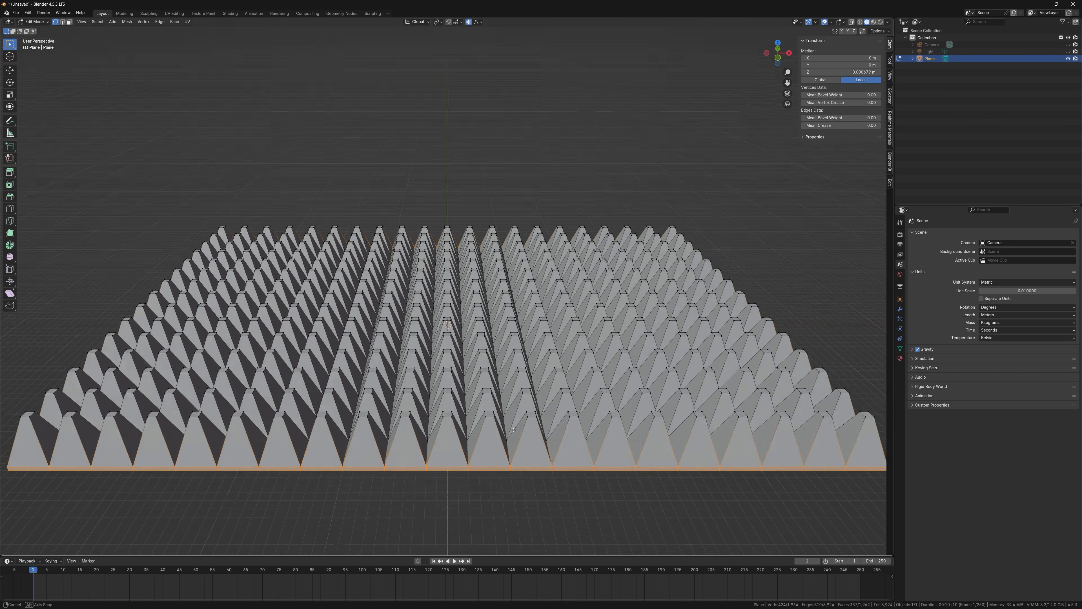
pyautogui.keyDown('alt'); pyautogui.click(152, 353); pyautogui.keyUp('alt')
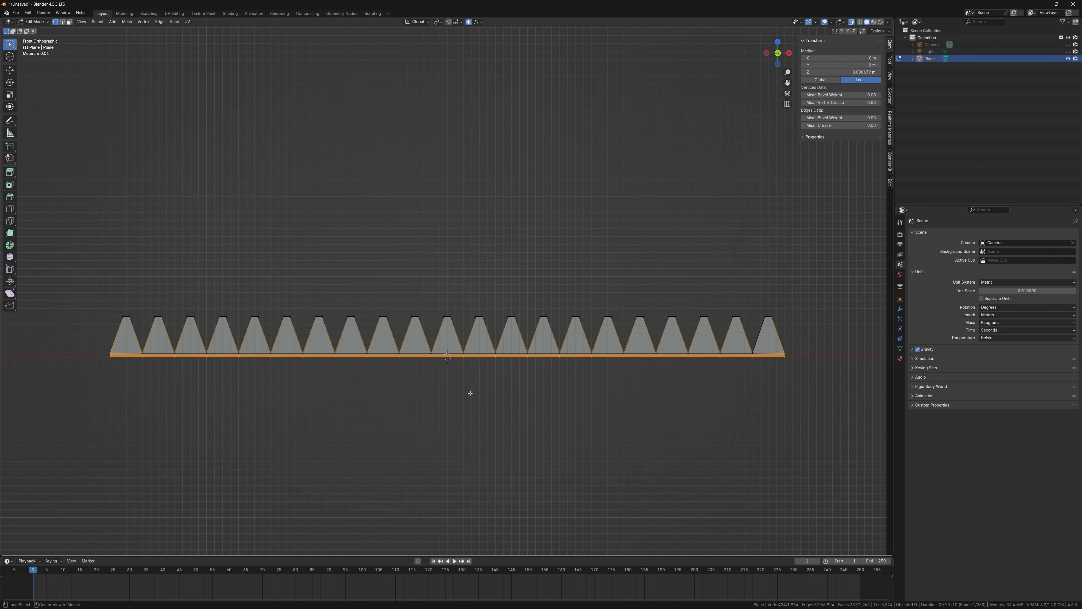
pyautogui.moveTo(94, 351); pyautogui.dragTo(824, 396)
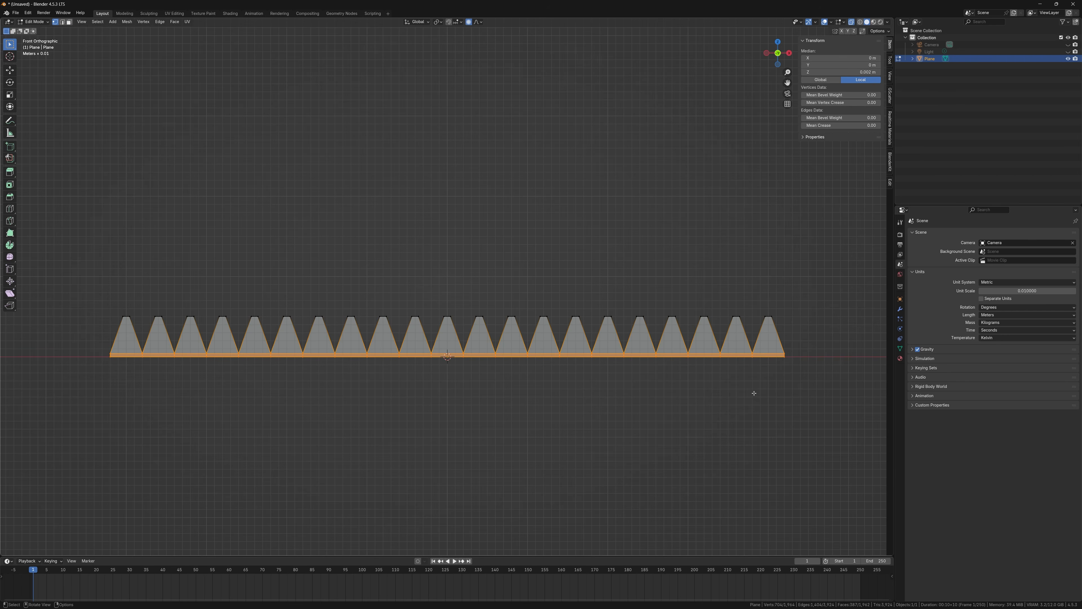
pyautogui.press('h')
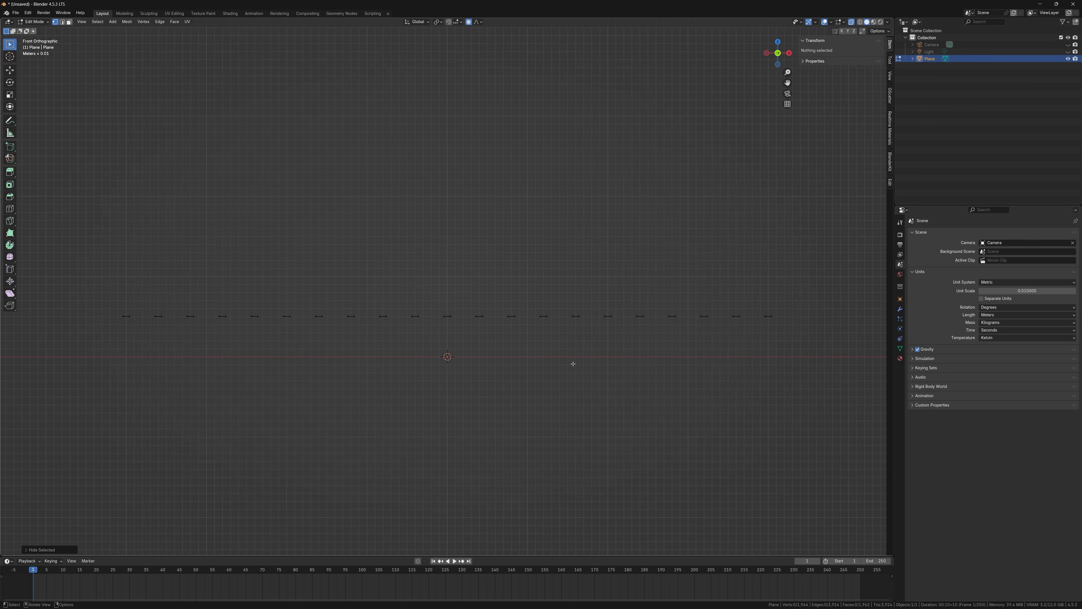
pyautogui.moveTo(589, 362); pyautogui.dragTo(512, 324, button='middle')
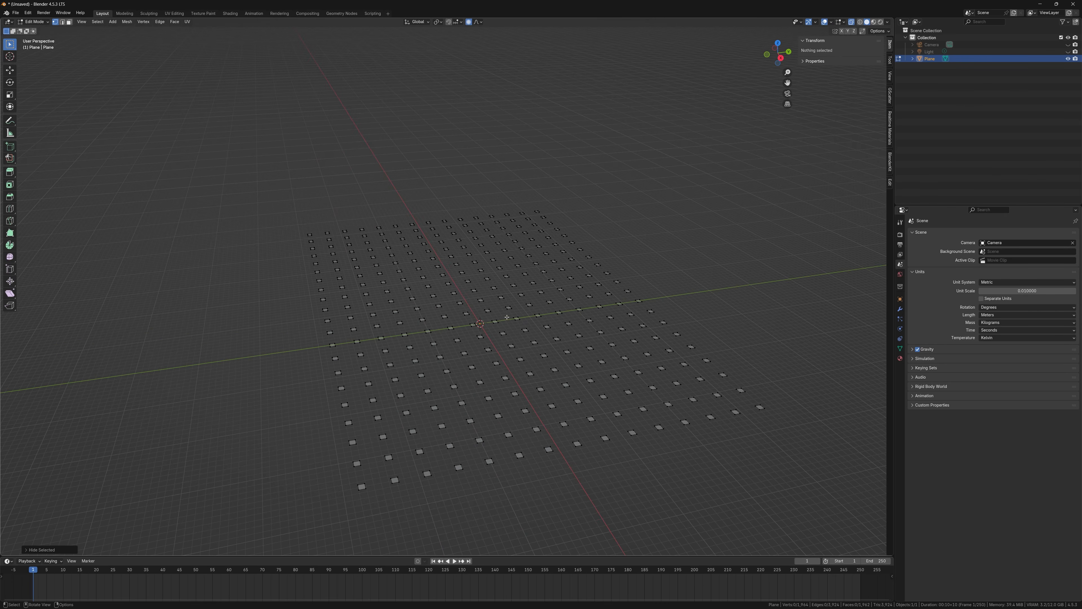
# Step: Select the centre pyramid's linked tip face and raise it along Z to about 0.2 m with smooth proportional editing
pyautogui.click(479, 300)
pyautogui.scroll(2, 496, 306)
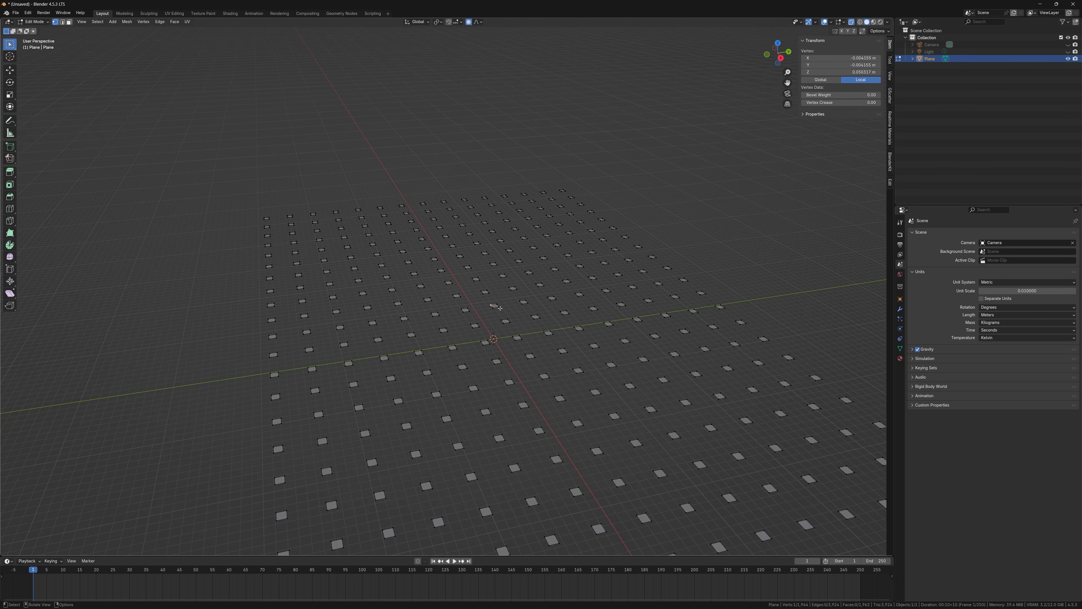
pyautogui.keyDown('alt'); pyautogui.moveTo(506, 307); pyautogui.dragTo(494, 331, button='middle'); pyautogui.keyUp('alt')
pyautogui.hotkey('ctrl', 'l')
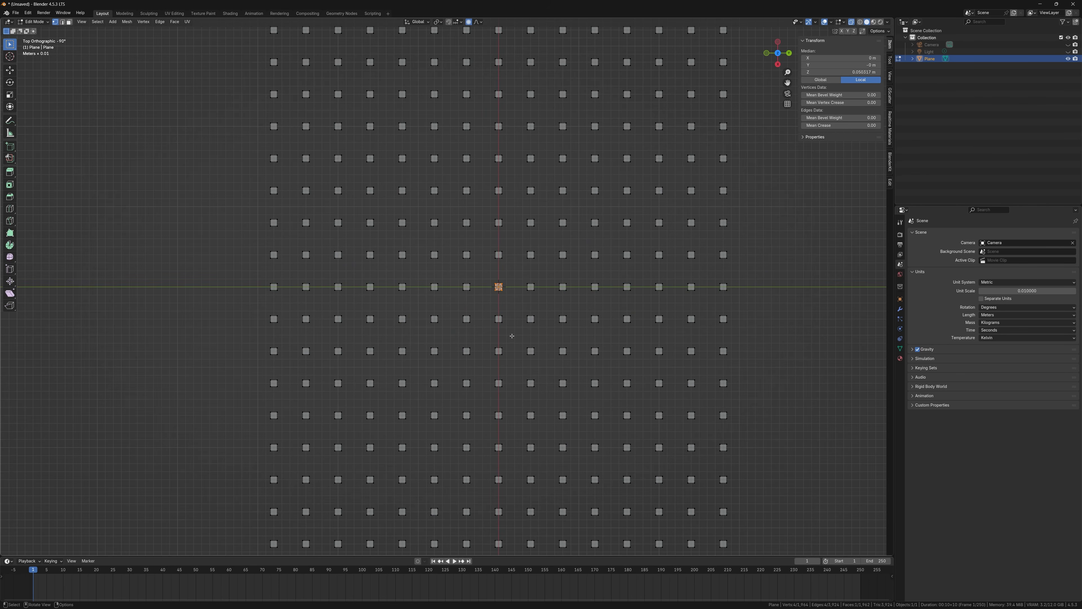
pyautogui.press('3')
pyautogui.moveTo(529, 357); pyautogui.dragTo(571, 289, button='middle')
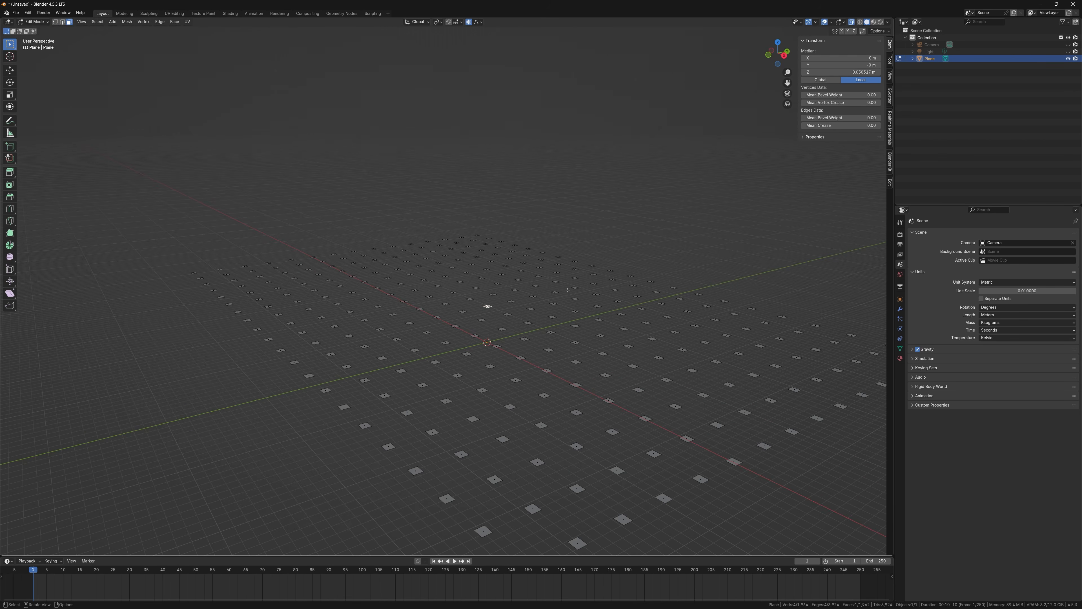
pyautogui.press('g')
pyautogui.press('z')
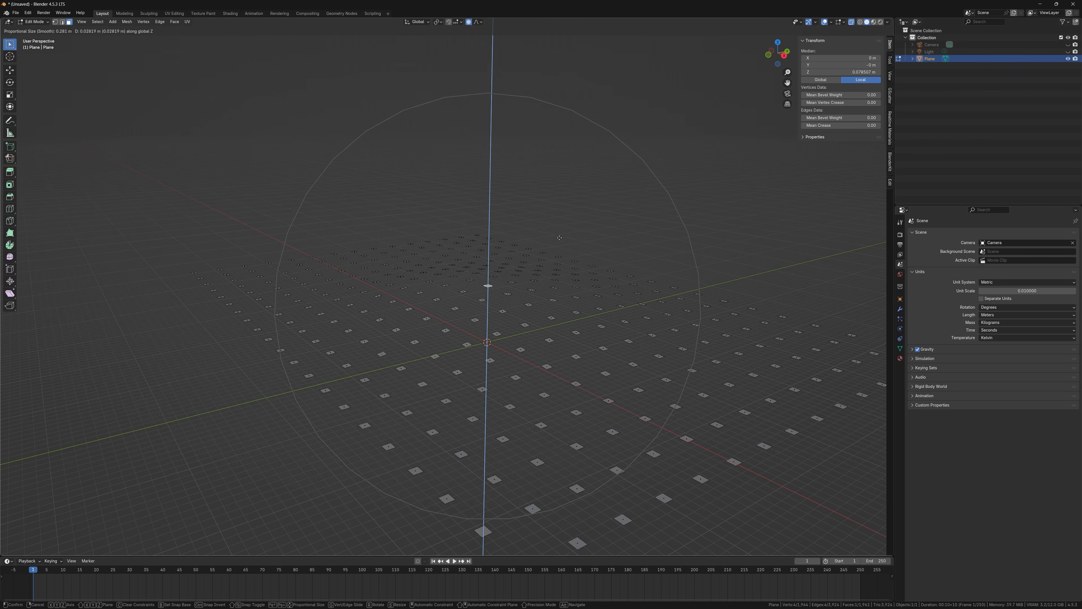
pyautogui.click(567, 142)
pyautogui.moveTo(567, 141); pyautogui.dragTo(569, 175, button='middle')
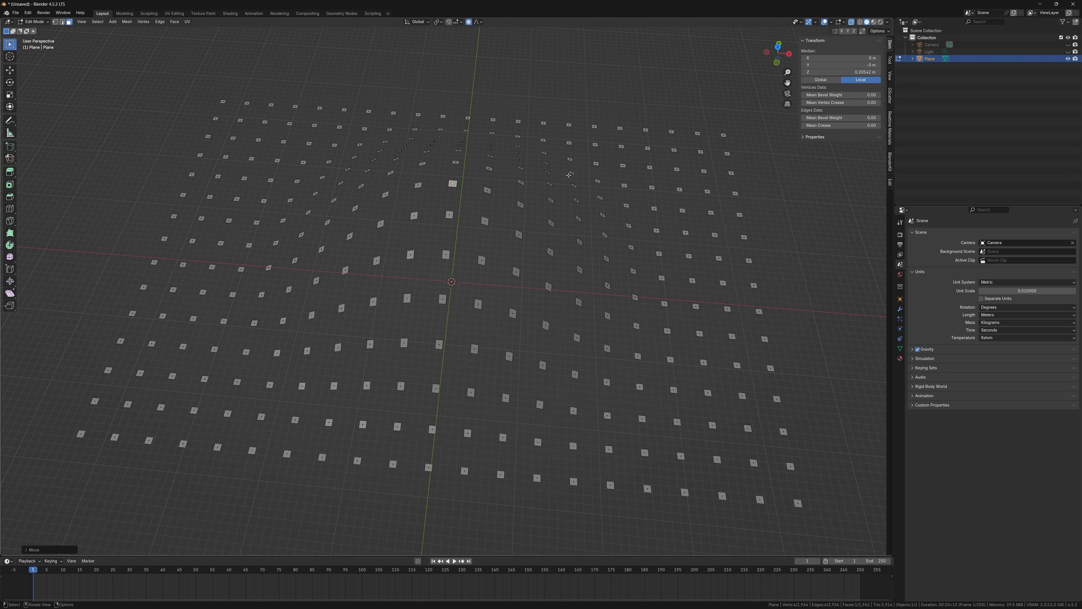
pyautogui.moveTo(501, 324); pyautogui.dragTo(516, 290, button='middle')
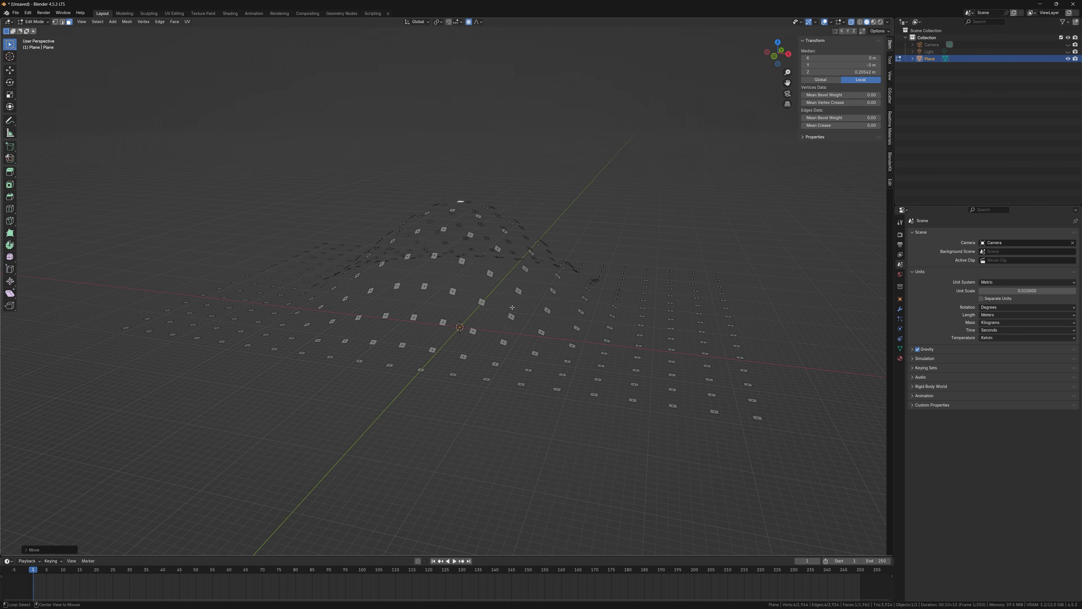
# Step: Reveal the hidden base, clear the selection, and check the raised panel from below and above with X-ray off
pyautogui.hotkey('alt', 'h')
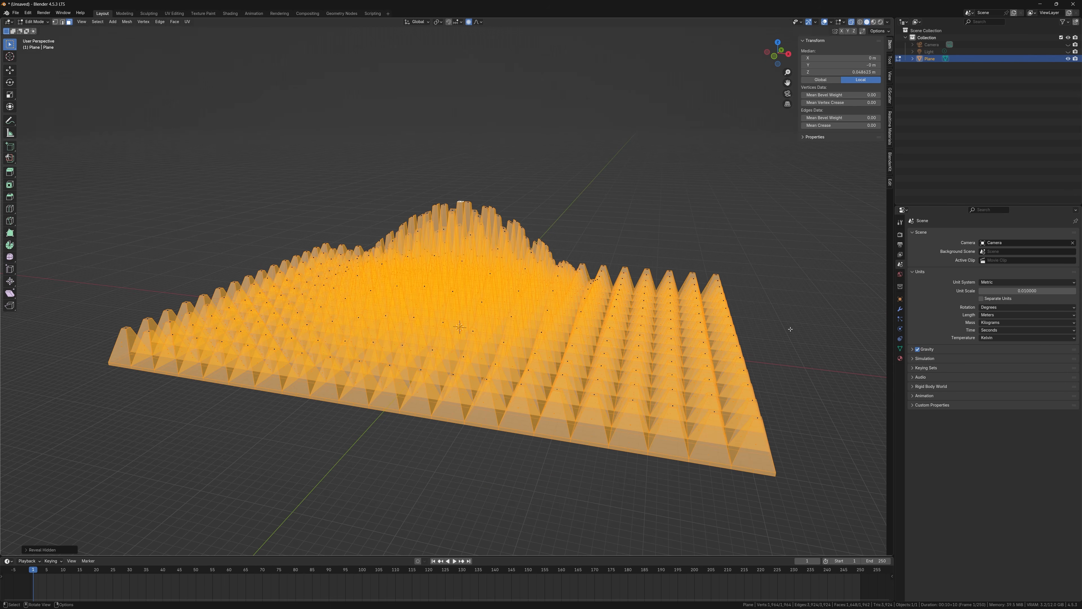
pyautogui.hotkey('alt', 'a')
pyautogui.moveTo(797, 319); pyautogui.dragTo(344, 359, button='middle')
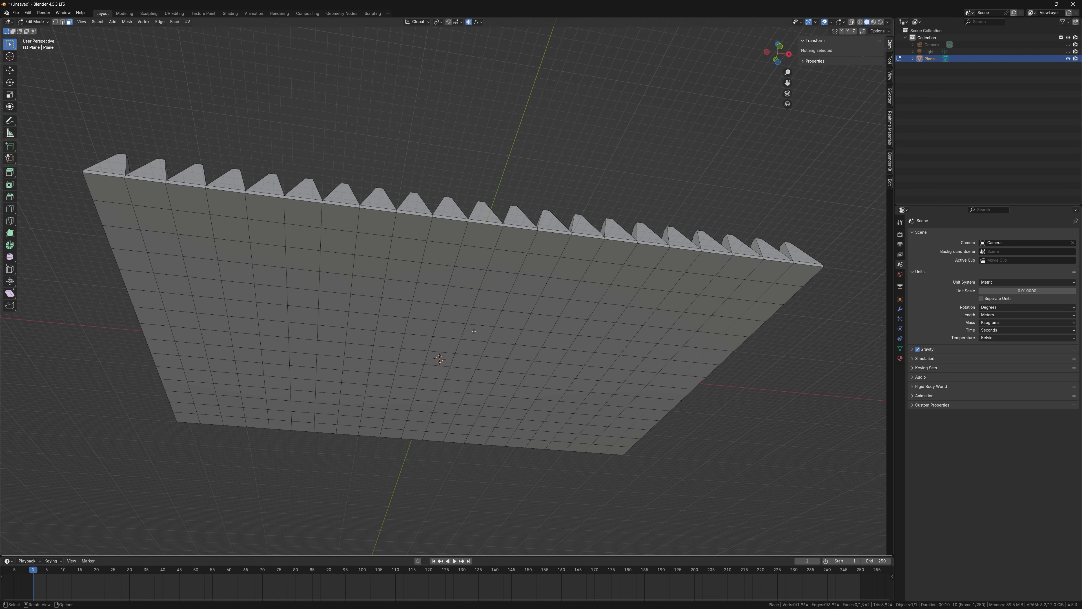
pyautogui.moveTo(445, 361); pyautogui.dragTo(257, 339, button='middle')
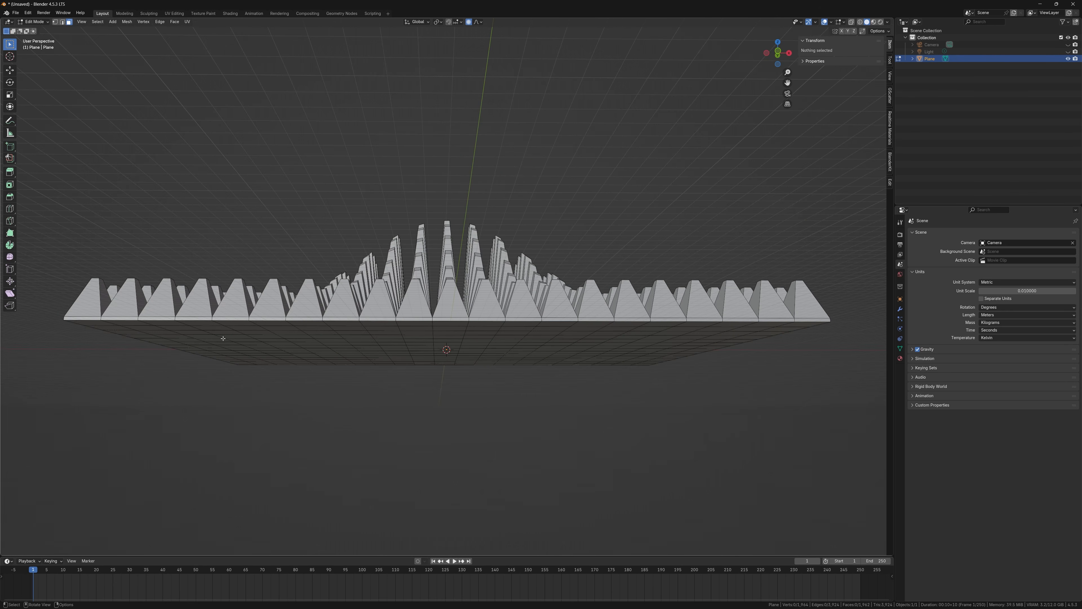
pyautogui.moveTo(458, 340); pyautogui.dragTo(452, 382, button='middle')
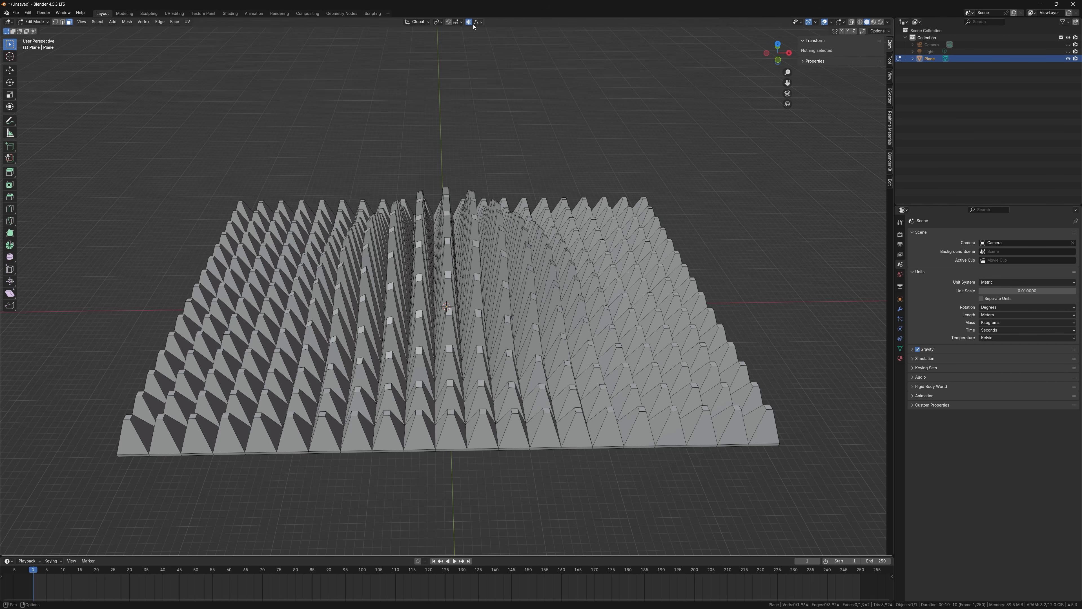
pyautogui.moveTo(580, 293); pyautogui.dragTo(577, 241, button='middle')
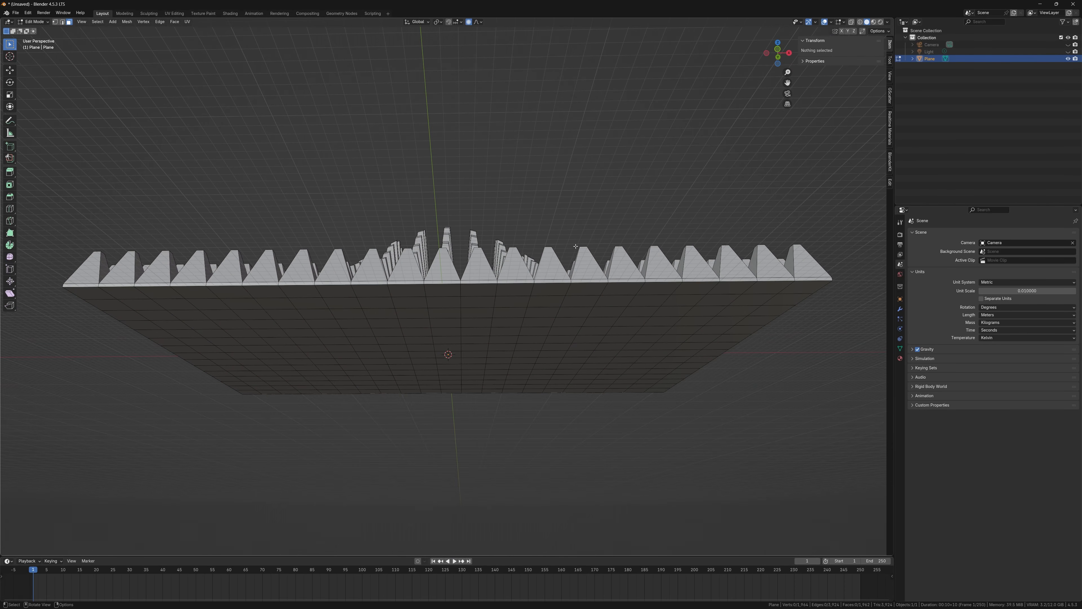
pyautogui.press('Tab')
pyautogui.press('Tab')
# Step: Box-select the base faces in front view with X-ray on, hide them, and examine the open pyramids from below
pyautogui.moveTo(522, 313); pyautogui.dragTo(531, 327, button='middle')
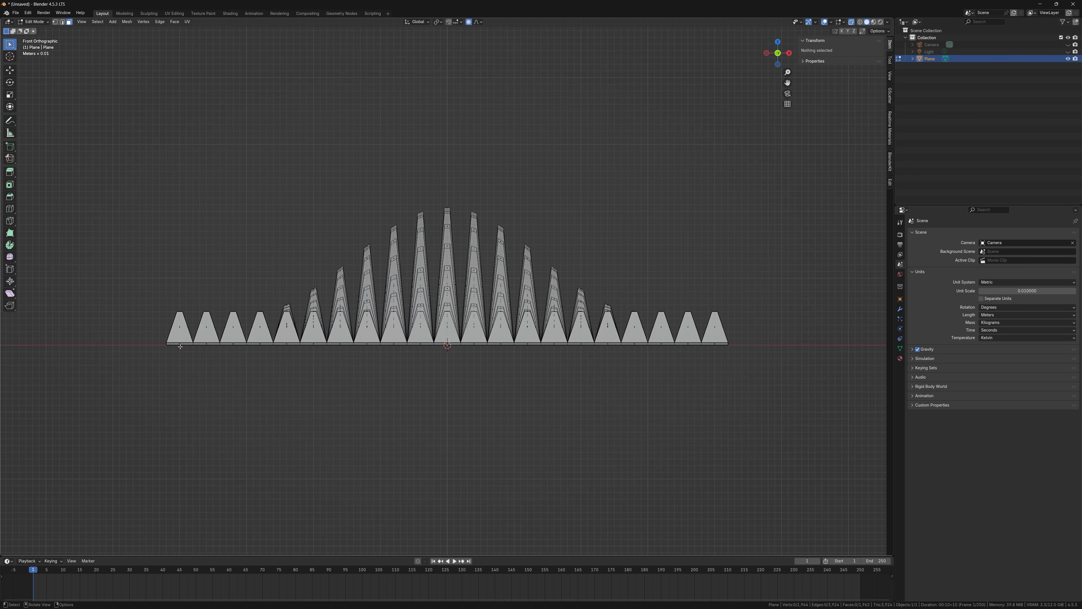
pyautogui.moveTo(160, 339); pyautogui.dragTo(750, 372)
pyautogui.moveTo(751, 372); pyautogui.dragTo(733, 412, button='middle')
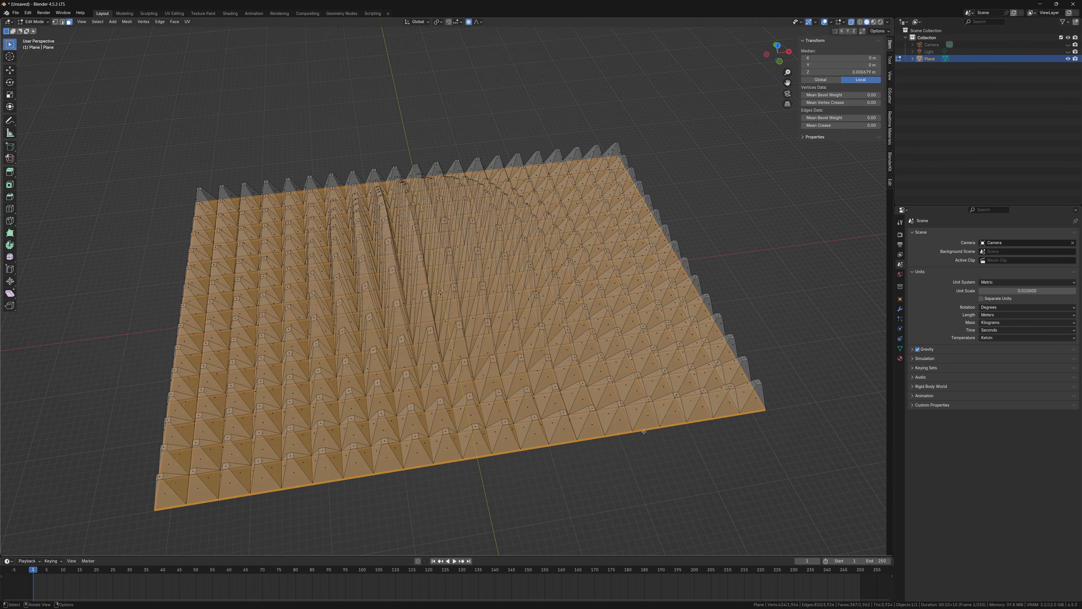
pyautogui.press('h')
pyautogui.moveTo(645, 427); pyautogui.dragTo(551, 329, button='middle')
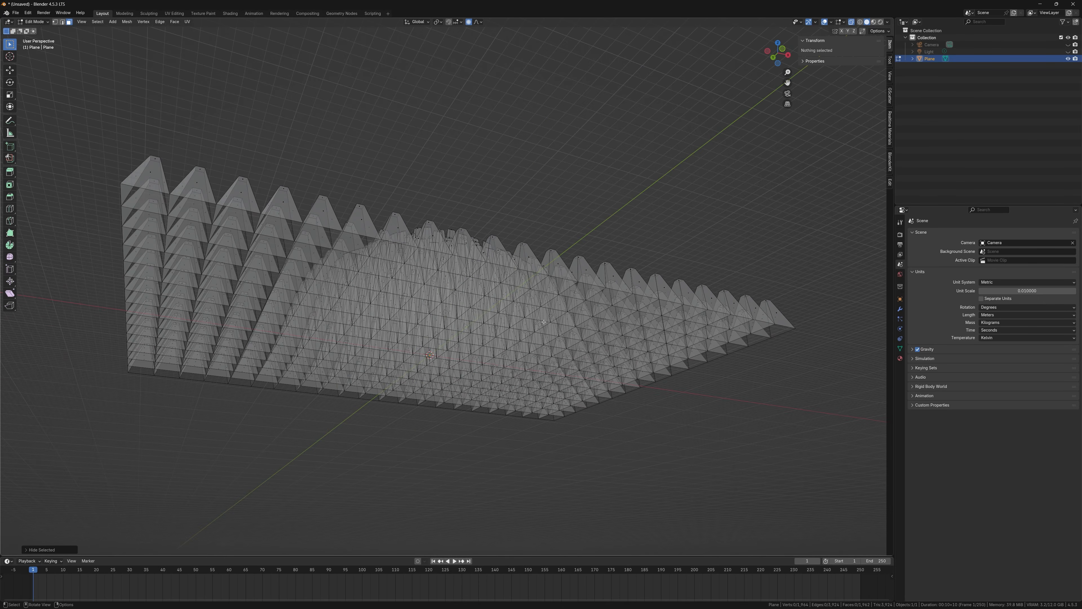
pyautogui.scroll(6, 552, 326)
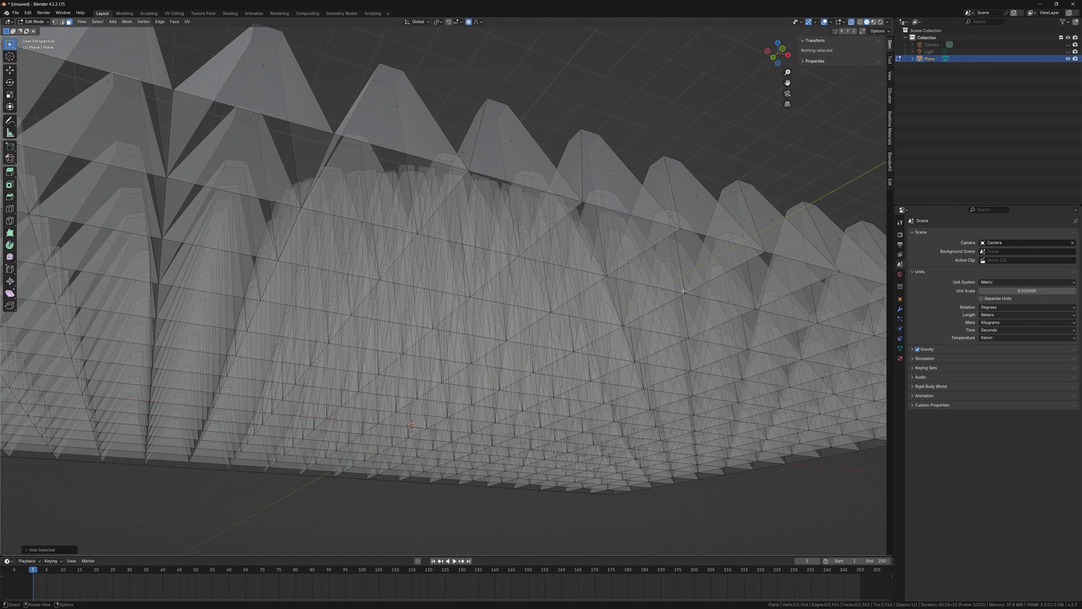
pyautogui.scroll(-6, 684, 295)
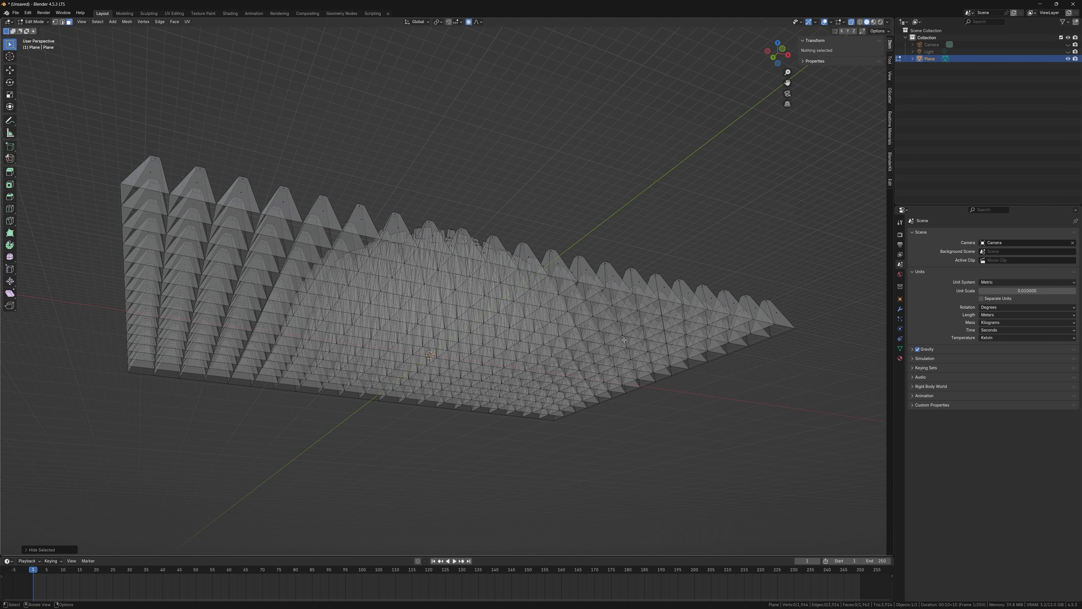
# Step: In vertex selection, box-select the remaining base vertices from the front and hide them, leaving only the pyramid tips
pyautogui.press('1')
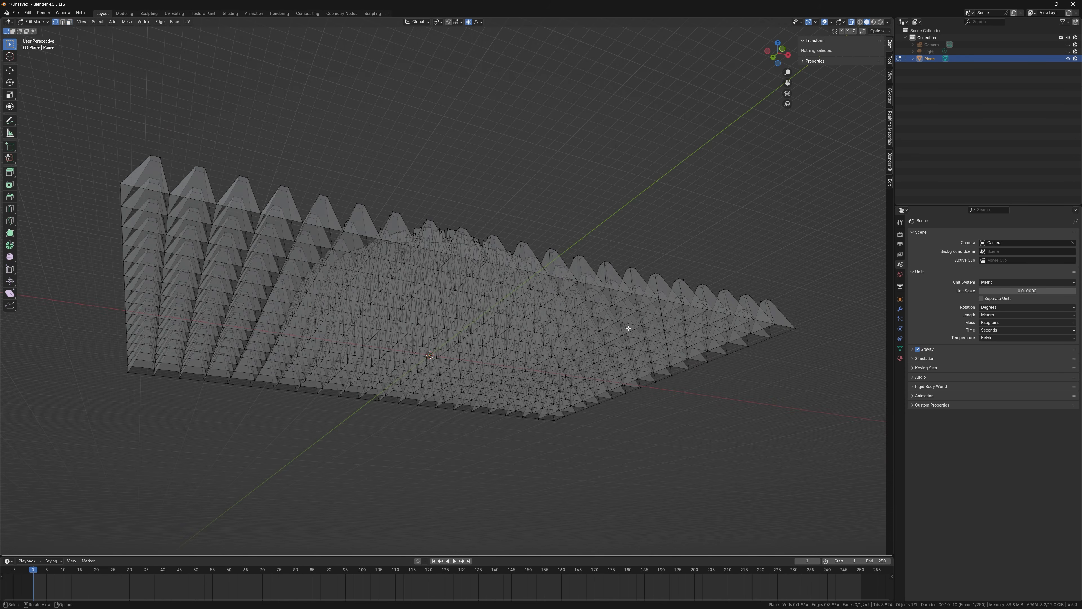
pyautogui.moveTo(640, 356); pyautogui.dragTo(624, 371, button='middle')
pyautogui.moveTo(485, 273); pyautogui.dragTo(476, 283, button='middle')
pyautogui.hotkey('alt', 'z')
pyautogui.moveTo(455, 377); pyautogui.dragTo(486, 382, button='middle')
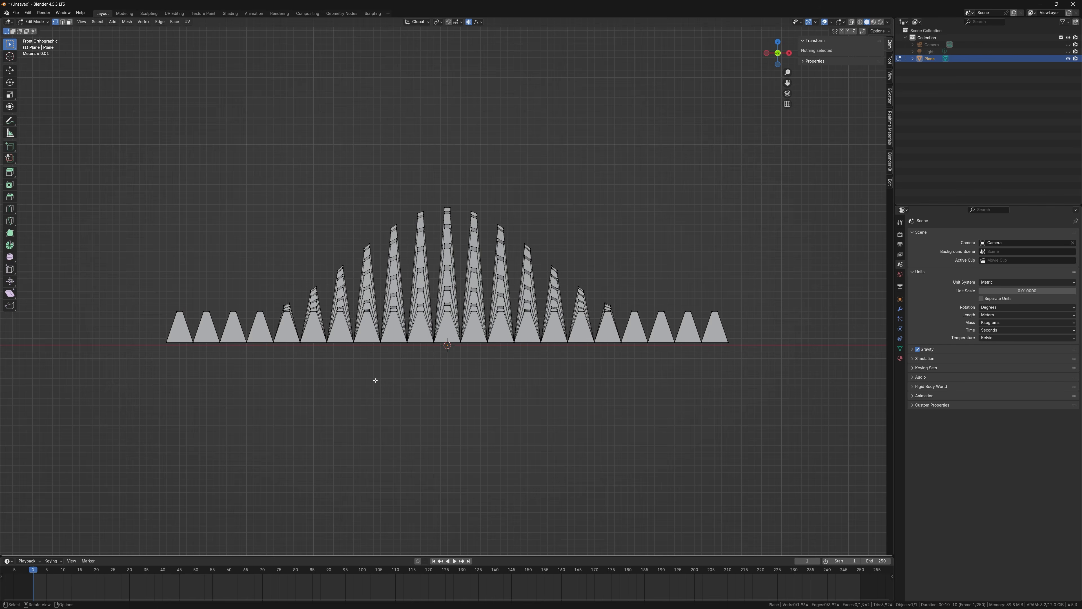
pyautogui.moveTo(152, 339); pyautogui.dragTo(747, 375)
pyautogui.press('h')
# Step: Select the whole tip of the raised centre pyramid and view the tips from above
pyautogui.moveTo(667, 331); pyautogui.dragTo(542, 249, button='middle')
pyautogui.click(485, 212)
pyautogui.moveTo(485, 212); pyautogui.dragTo(533, 283, button='middle')
pyautogui.scroll(-2, 579, 313)
pyautogui.scroll(2, 571, 318)
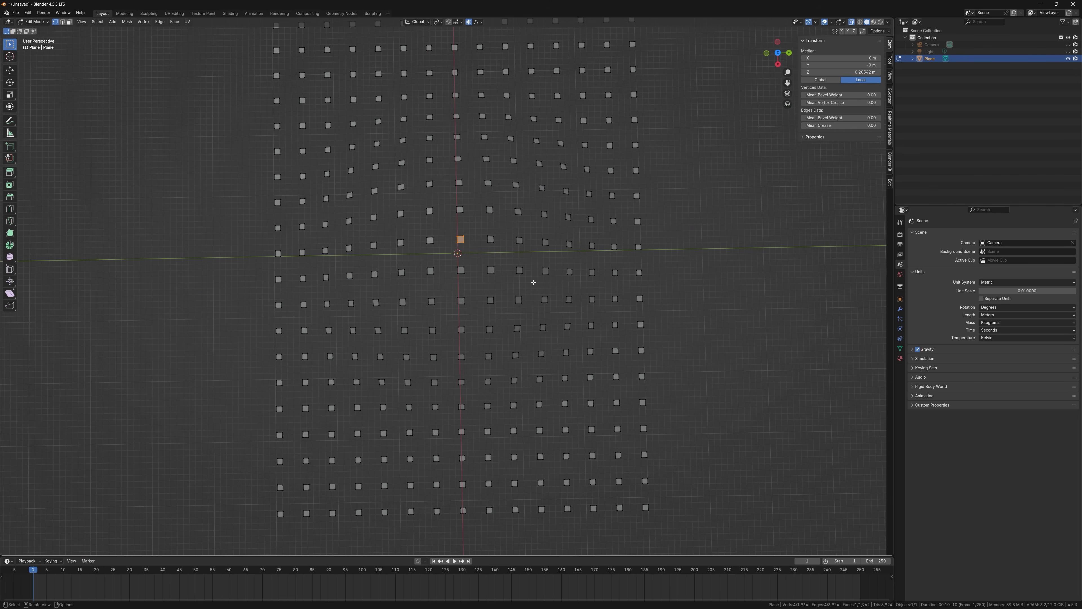
pyautogui.click(440, 23)
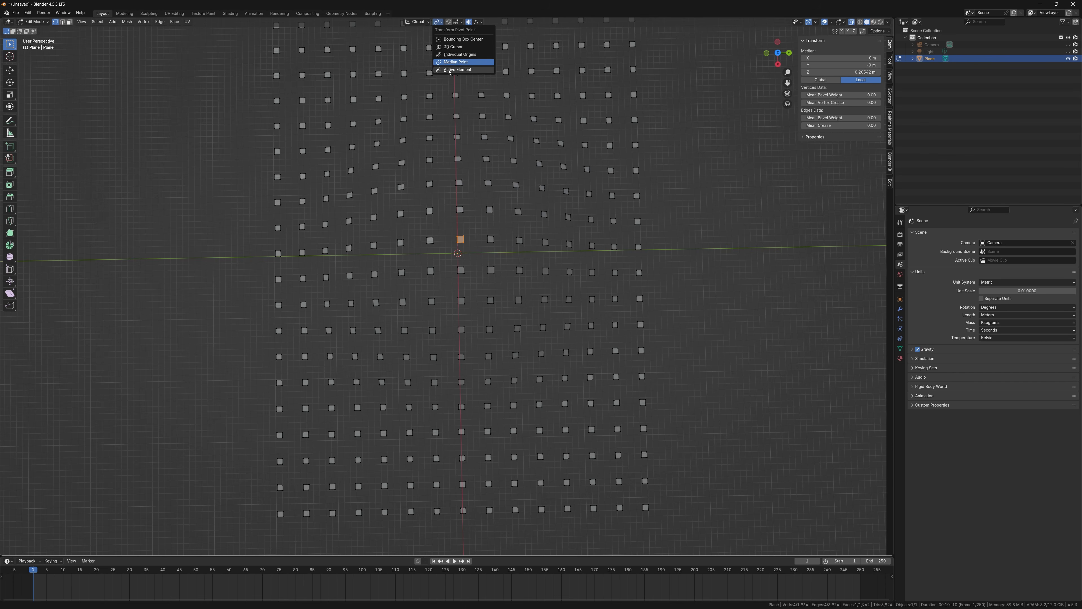
pyautogui.click(469, 46)
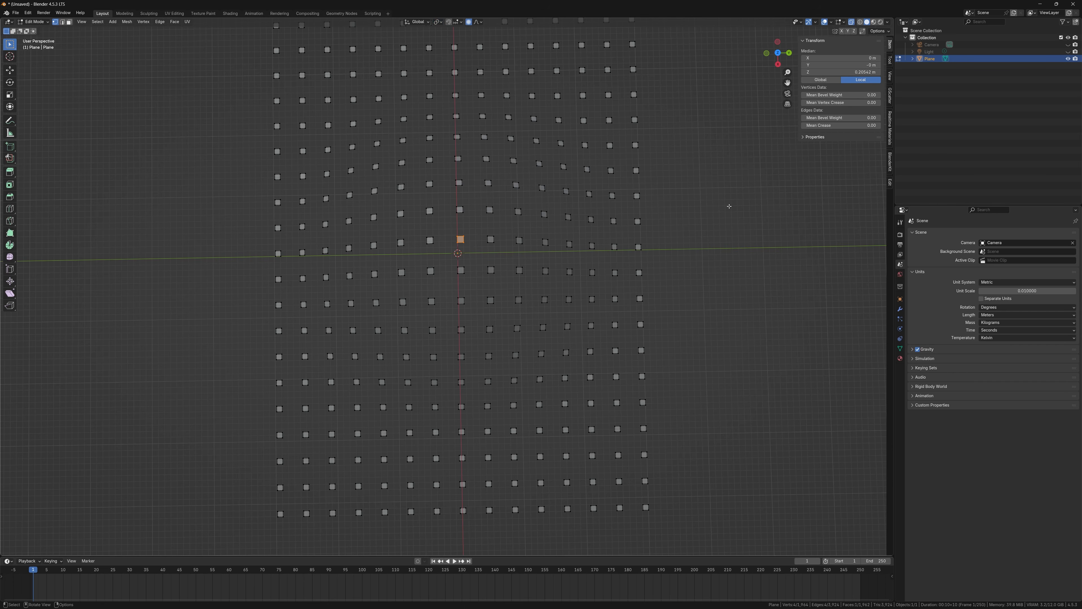
pyautogui.click(520, 260)
pyautogui.click(454, 237)
pyautogui.press('g')
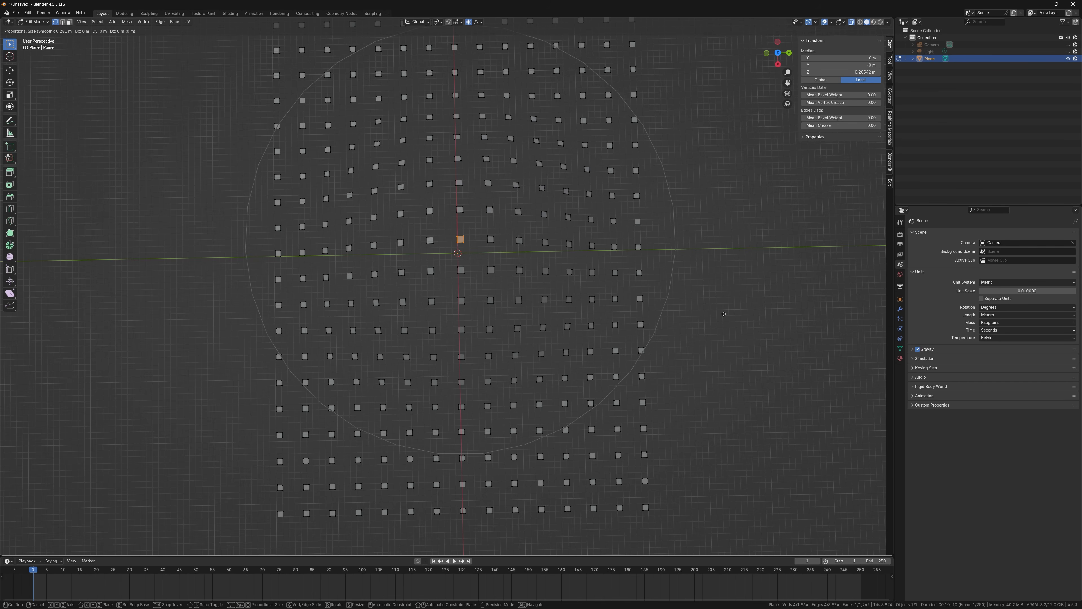
pyautogui.rightClick(724, 314)
# Step: Rotate the centre tip in the top view with proportional editing, twisting the surrounding tips into a swirl
pyautogui.press('r')
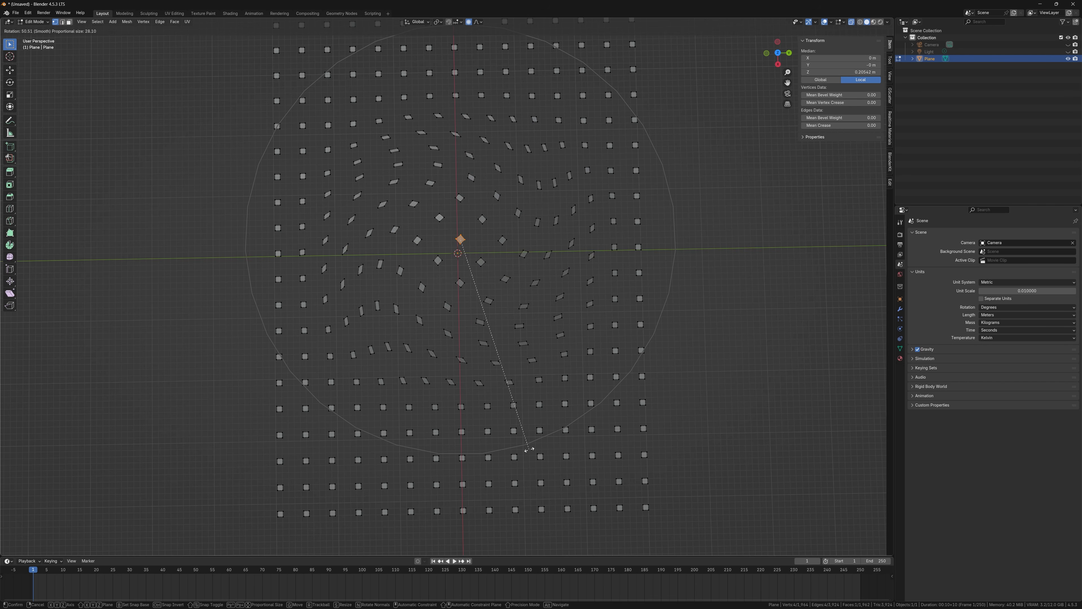
pyautogui.click(538, 451)
pyautogui.scroll(-3, 538, 451)
# Step: Reveal the hidden base, inspect the twisted pyramids from above with X-ray off, and undo the reveal
pyautogui.moveTo(552, 389); pyautogui.dragTo(488, 293, button='middle')
pyautogui.hotkey('alt', 'h')
pyautogui.hotkey('alt', 'a')
pyautogui.hotkey('alt', 'z')
pyautogui.moveTo(637, 273); pyautogui.dragTo(607, 295, button='middle')
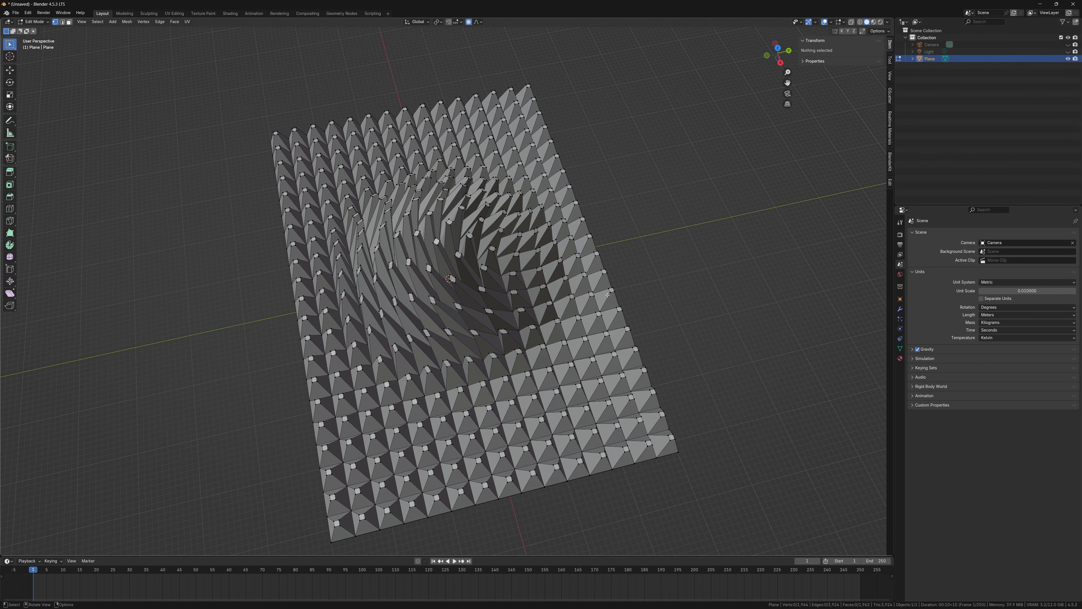
pyautogui.hotkey('ctrl', 'z')
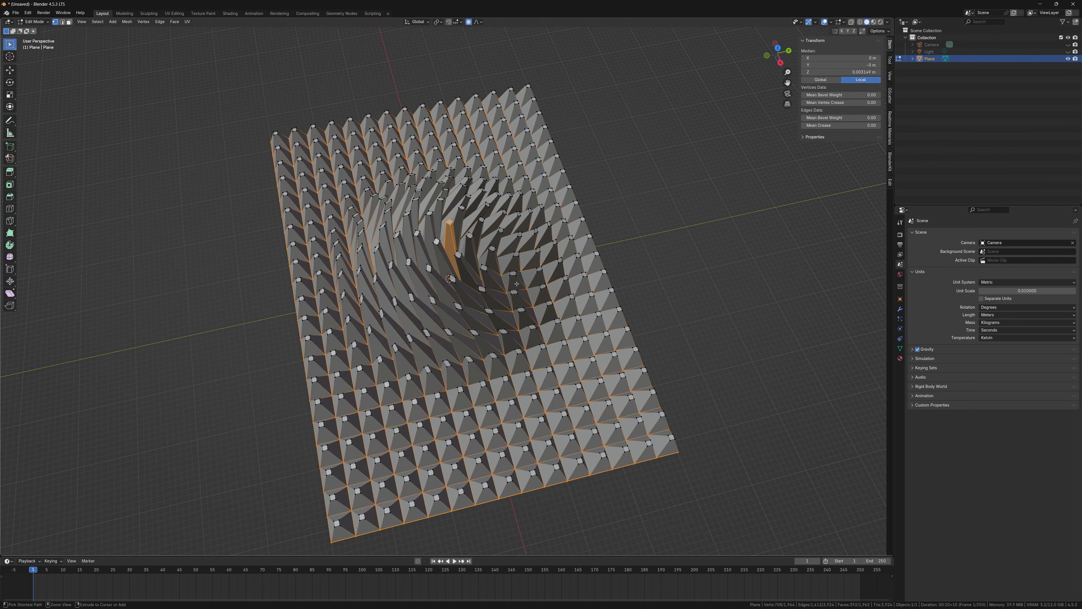
pyautogui.hotkey('ctrl', 'z')
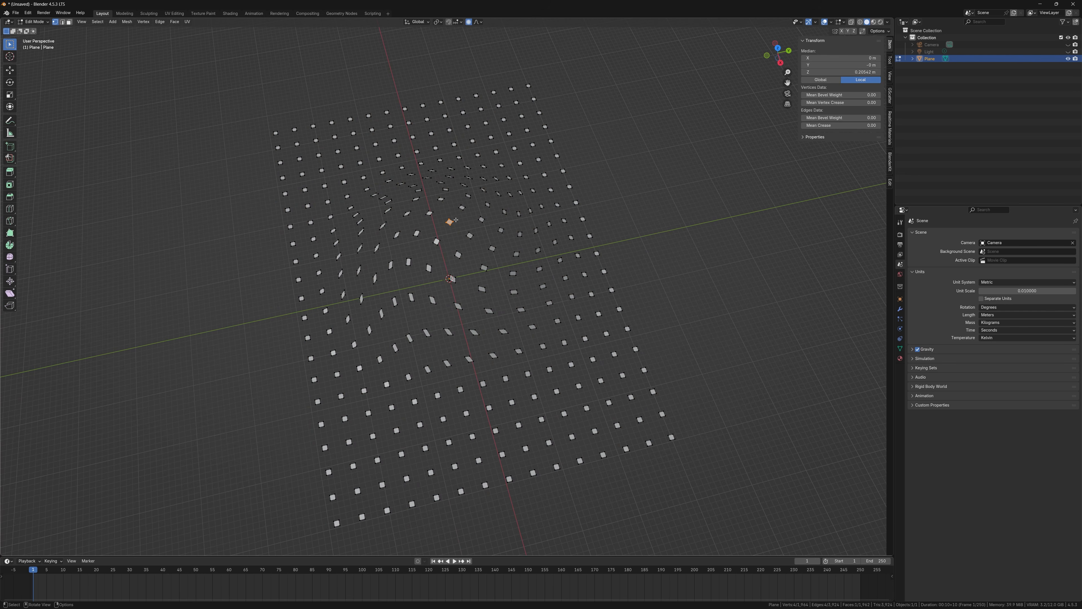
# Step: Select four tips near the panel's corners and raise them together along Z to about 0.1 m with proportional editing
pyautogui.moveTo(487, 241); pyautogui.dragTo(368, 435, button='middle')
pyautogui.click(330, 425)
pyautogui.keyDown('shift'); pyautogui.click(551, 443); pyautogui.keyUp('shift')
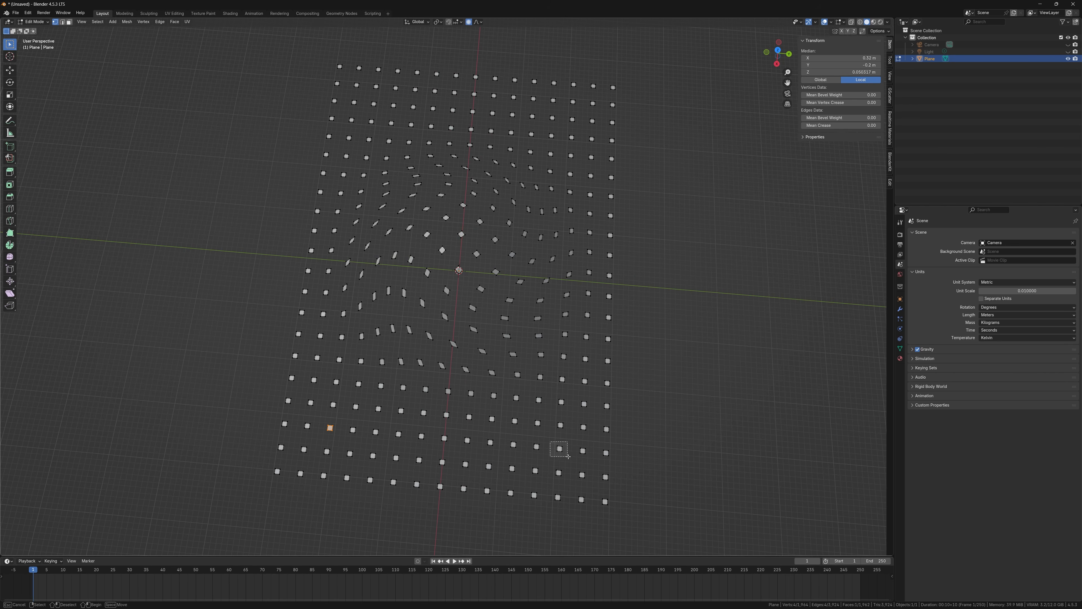
pyautogui.moveTo(550, 443); pyautogui.dragTo(627, 339, button='middle')
pyautogui.keyDown('shift'); pyautogui.moveTo(628, 252); pyautogui.dragTo(616, 335, button='middle'); pyautogui.keyUp('shift')
pyautogui.keyDown('shift'); pyautogui.moveTo(535, 152); pyautogui.dragTo(550, 167); pyautogui.keyUp('shift')
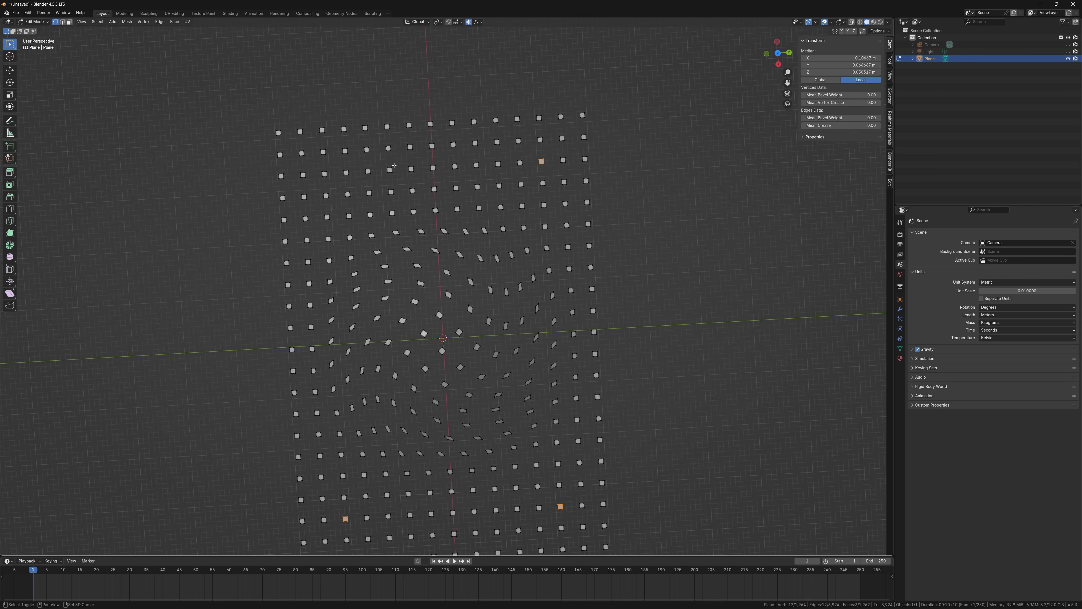
pyautogui.keyDown('shift'); pyautogui.moveTo(318, 169); pyautogui.dragTo(334, 183); pyautogui.keyUp('shift')
pyautogui.moveTo(638, 402); pyautogui.dragTo(669, 316, button='middle')
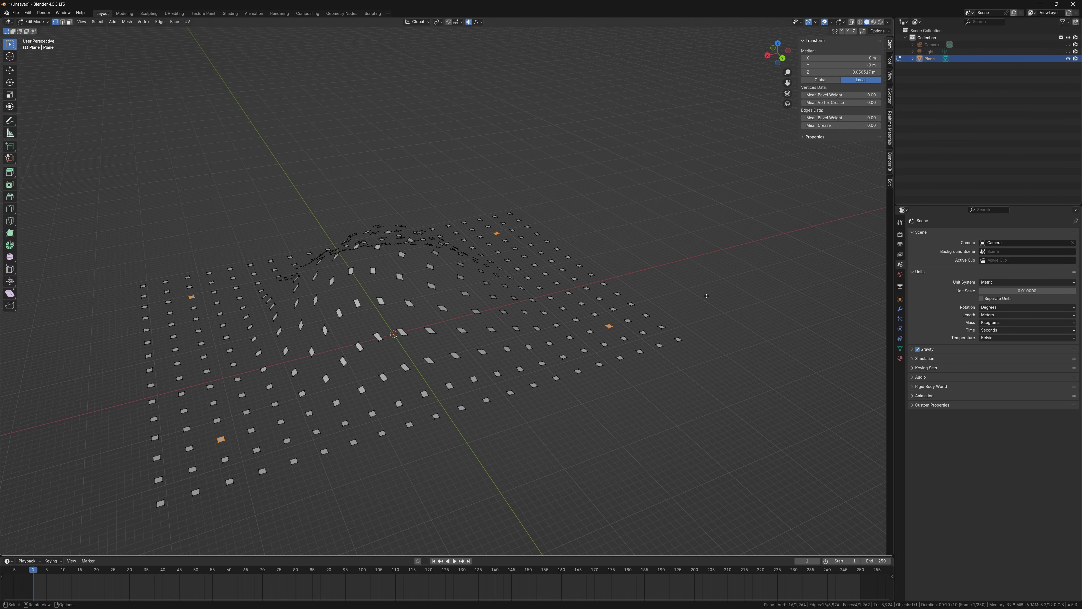
pyautogui.press('g')
pyautogui.press('z')
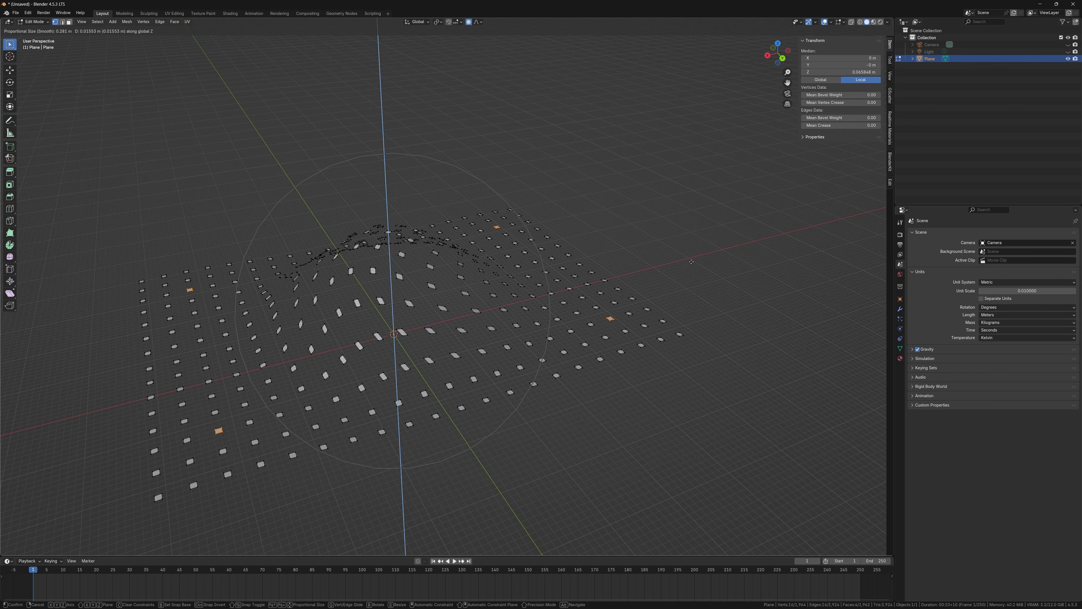
pyautogui.click(690, 247)
pyautogui.press('r')
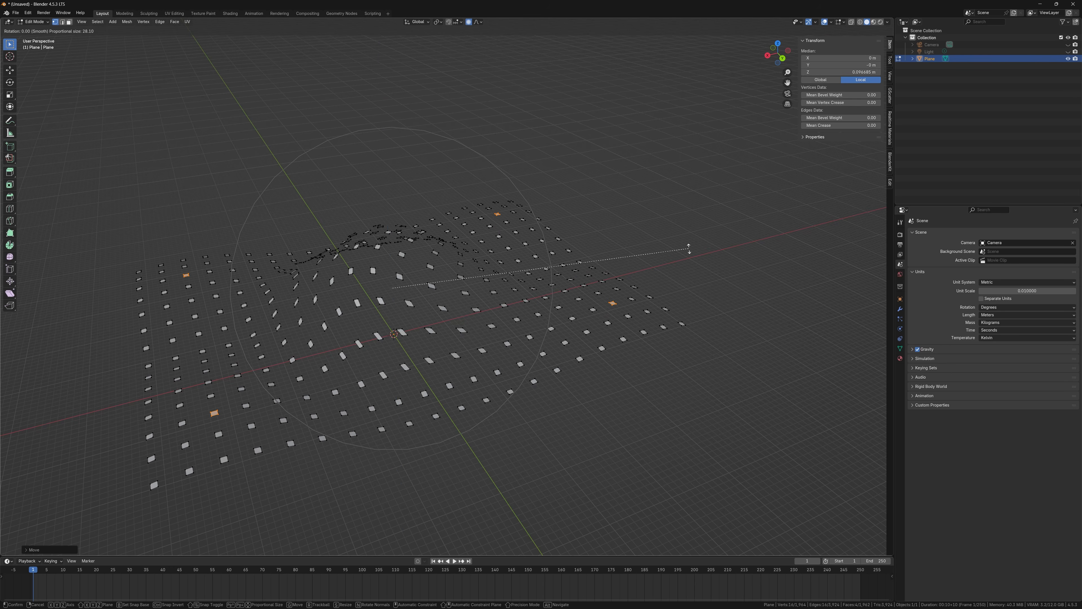
pyautogui.press('z')
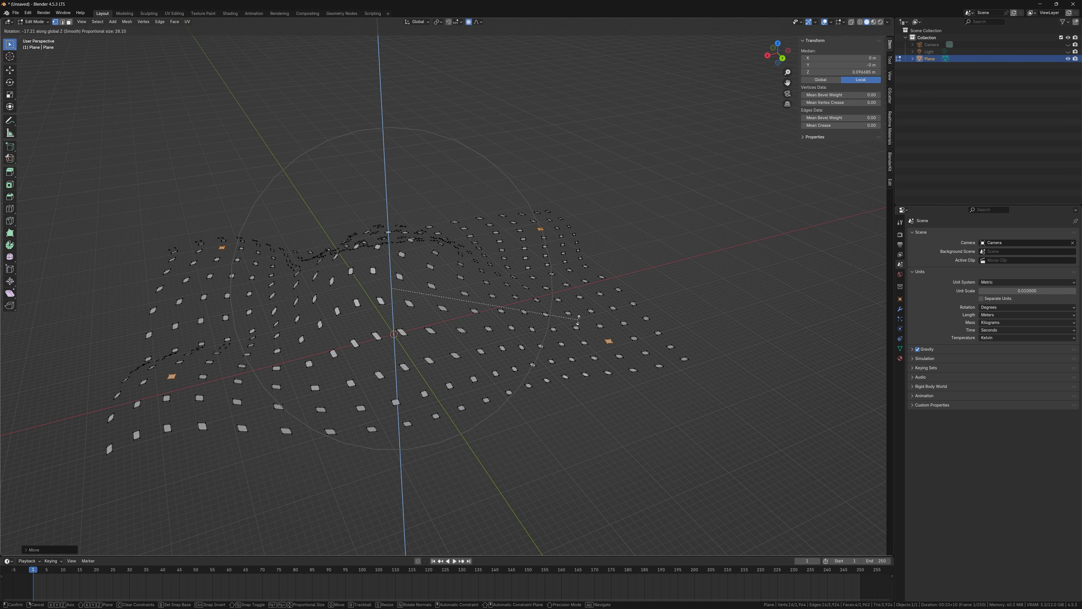
pyautogui.press('Escape')
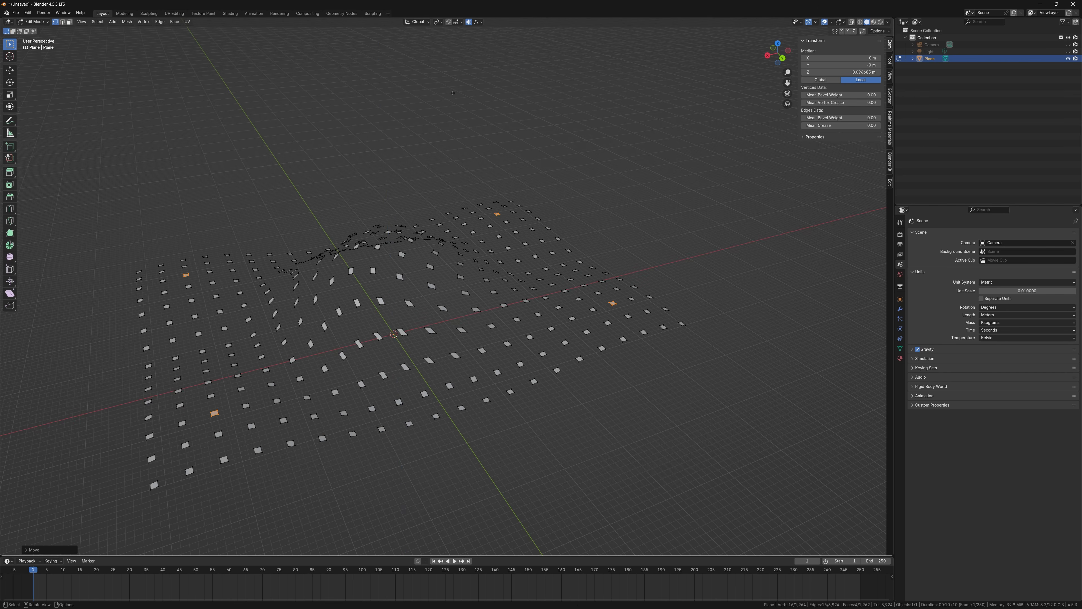
# Step: Set the transform pivot point to Individual Origins
pyautogui.click(438, 22)
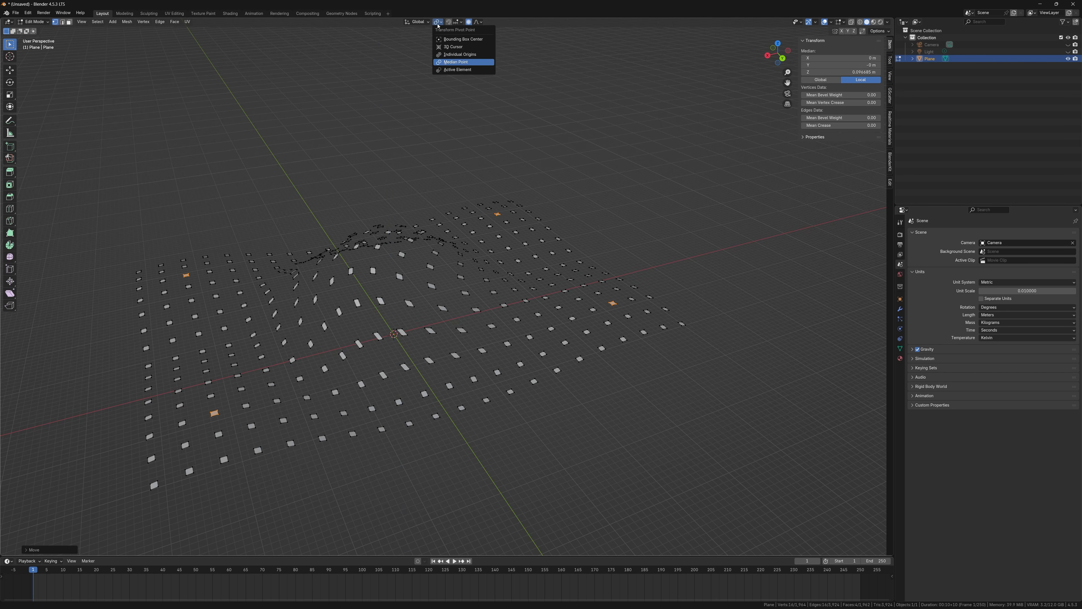
pyautogui.click(459, 55)
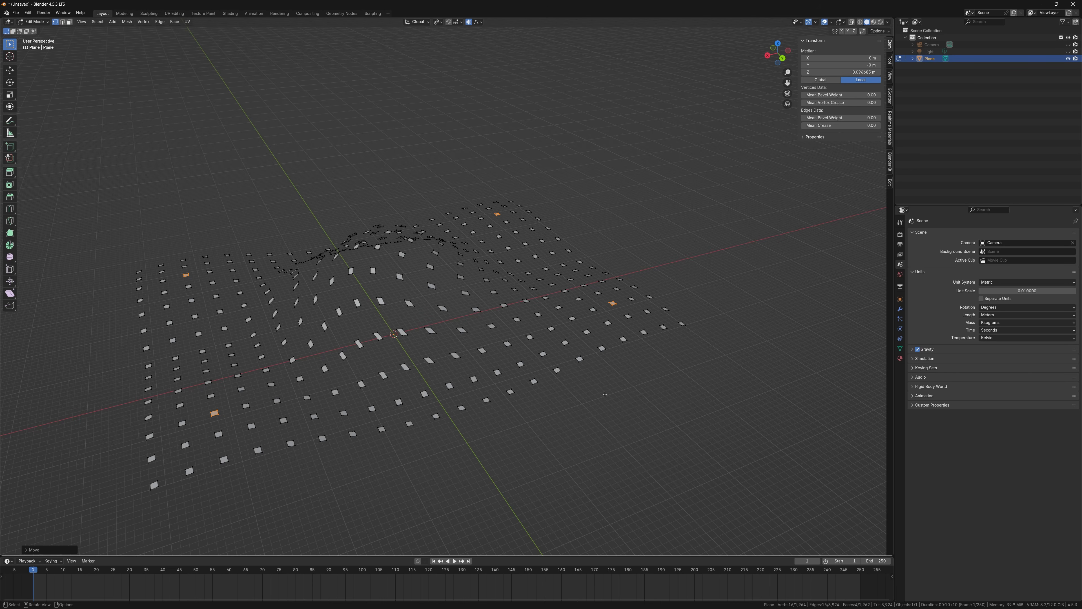
# Step: Rotate the four selected tips about the global Z axis around their individual origins, adjusting the smooth proportional editing radius to twist their neighbours
pyautogui.moveTo(593, 415)
pyautogui.mouseDown(button='middle')
pyautogui.moveTo(618, 435)
pyautogui.moveTo(589, 422)
pyautogui.mouseUp(button='middle')
pyautogui.press('r')
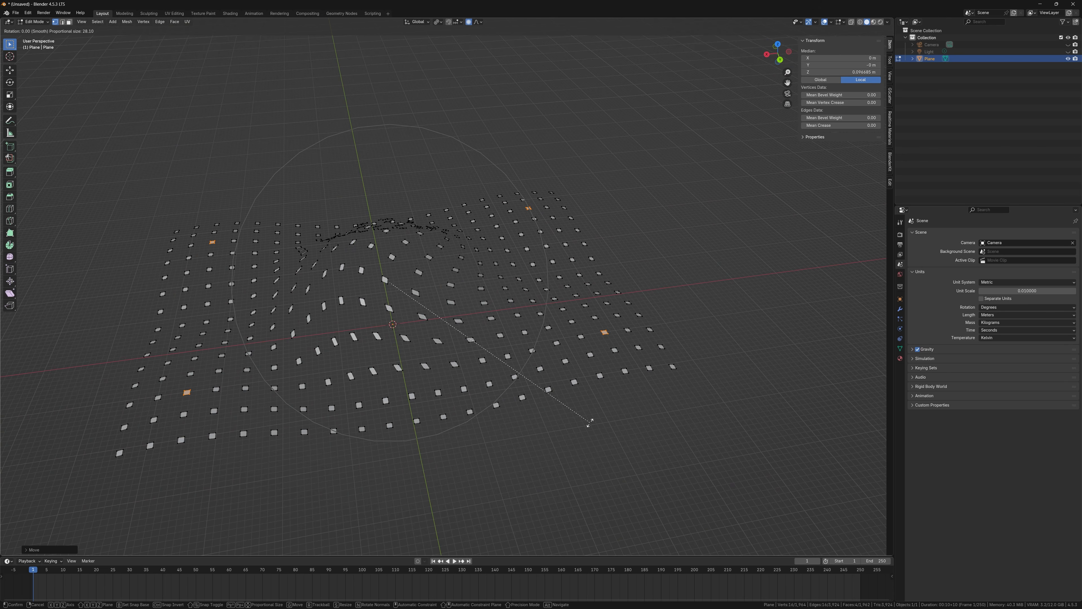
pyautogui.press('z')
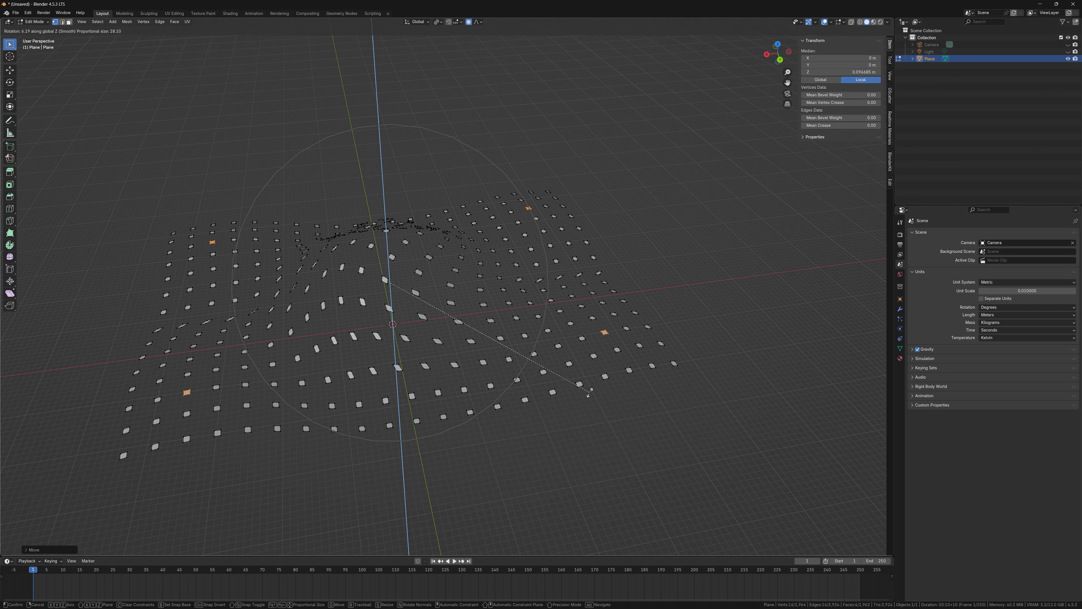
pyautogui.scroll(3, 584, 361)
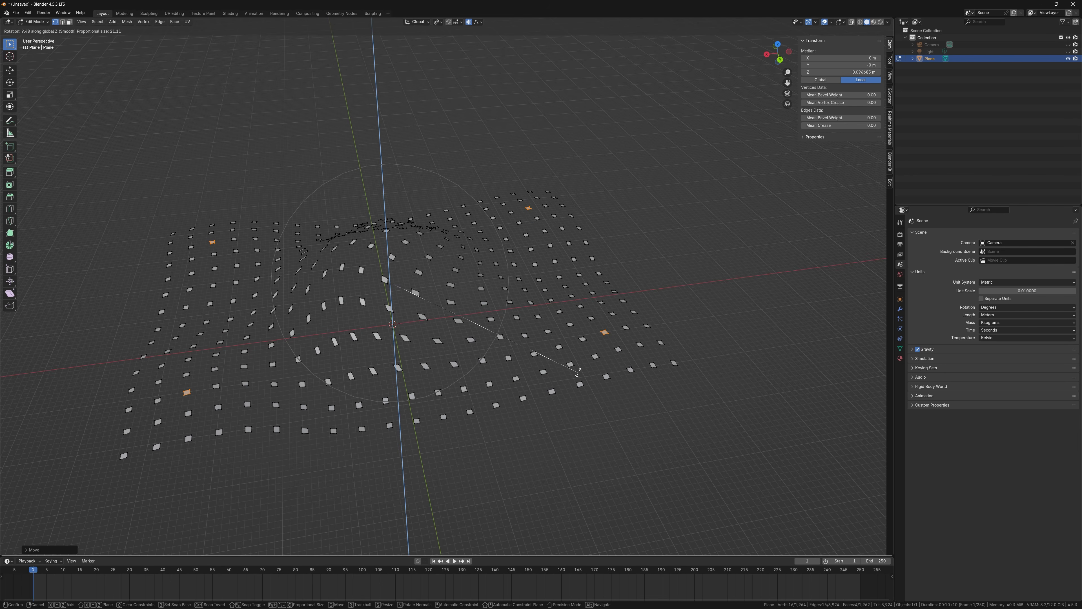
pyautogui.scroll(3, 579, 372)
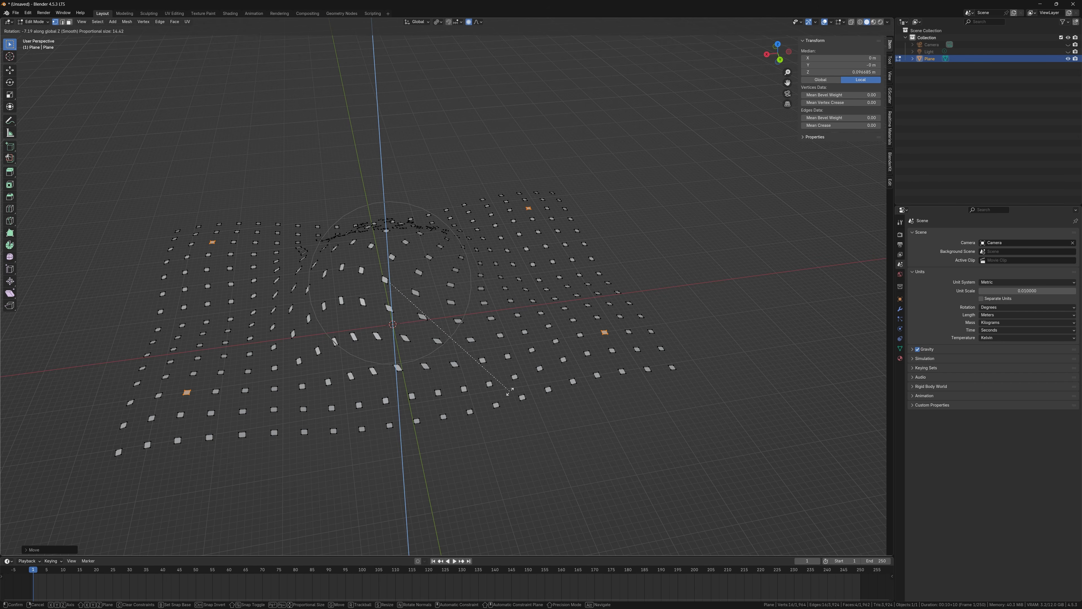
pyautogui.scroll(-1, 510, 392)
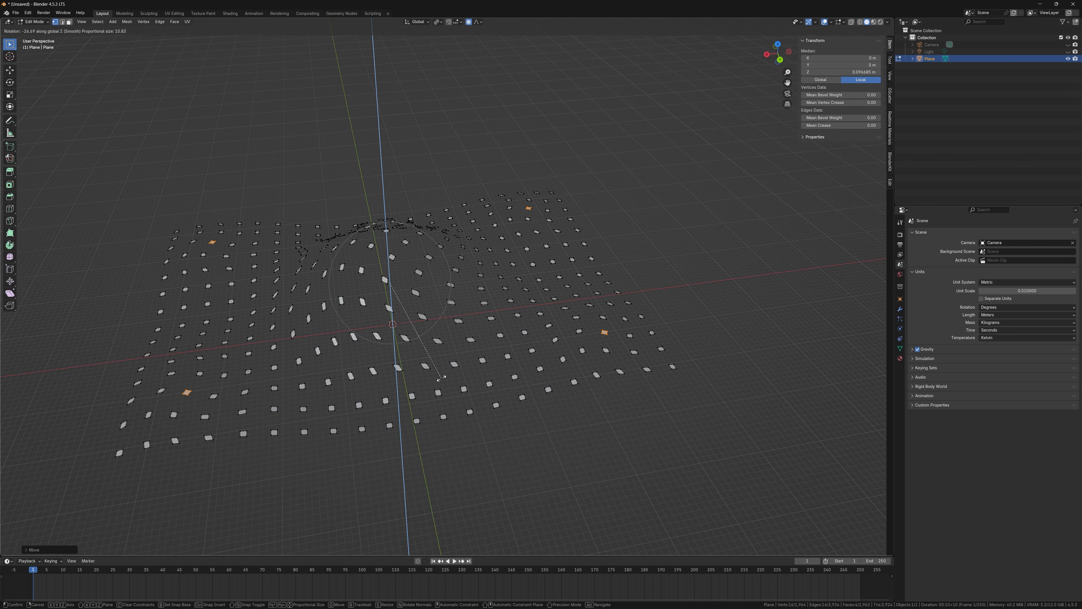
pyautogui.scroll(-4, 441, 378)
pyautogui.click(434, 386)
# Step: Reveal the hidden base, clear the mesh selection, and return to Object Mode with the panel deselected
pyautogui.moveTo(469, 409); pyautogui.dragTo(578, 426, button='middle')
pyautogui.press('alt')
pyautogui.hotkey('alt', 'h')
pyautogui.hotkey('alt', 'a')
pyautogui.moveTo(578, 425); pyautogui.dragTo(490, 352, button='middle')
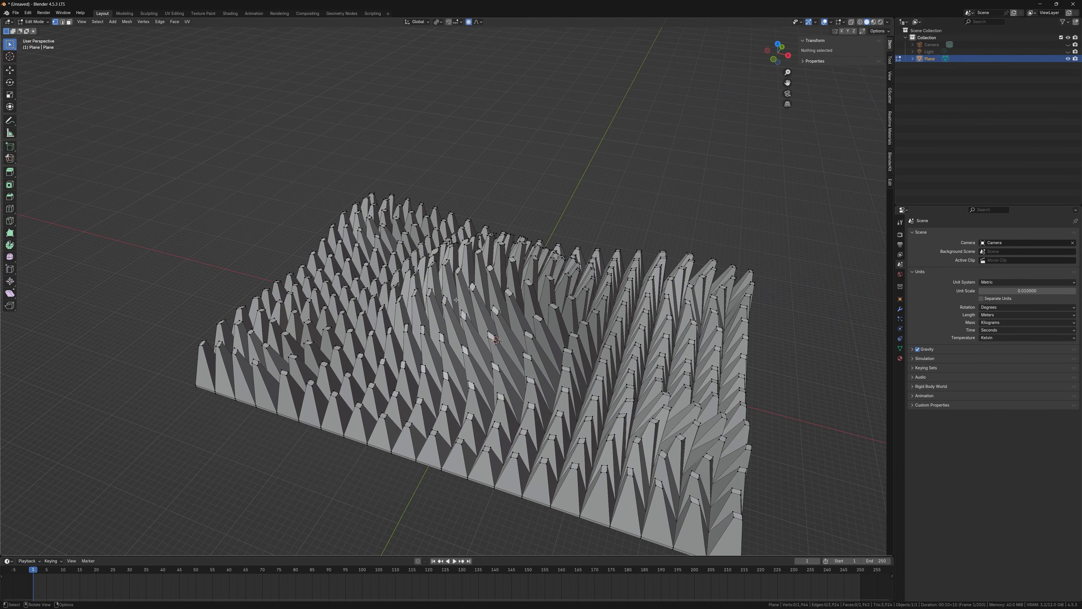
pyautogui.keyDown('shift'); pyautogui.moveTo(645, 398); pyautogui.dragTo(430, 201, button='middle'); pyautogui.keyUp('shift')
pyautogui.press('Tab')
pyautogui.click(746, 456)
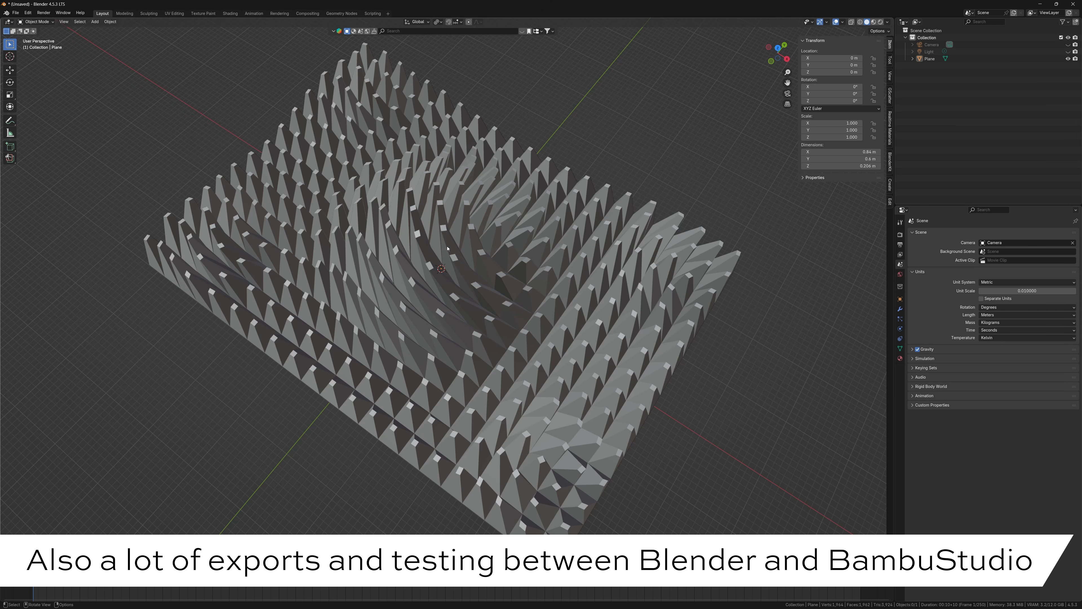
# Step: Inspect the complete panel's twisted centre and raised corners from low and high angles
pyautogui.moveTo(483, 166); pyautogui.dragTo(474, 213, button='middle')
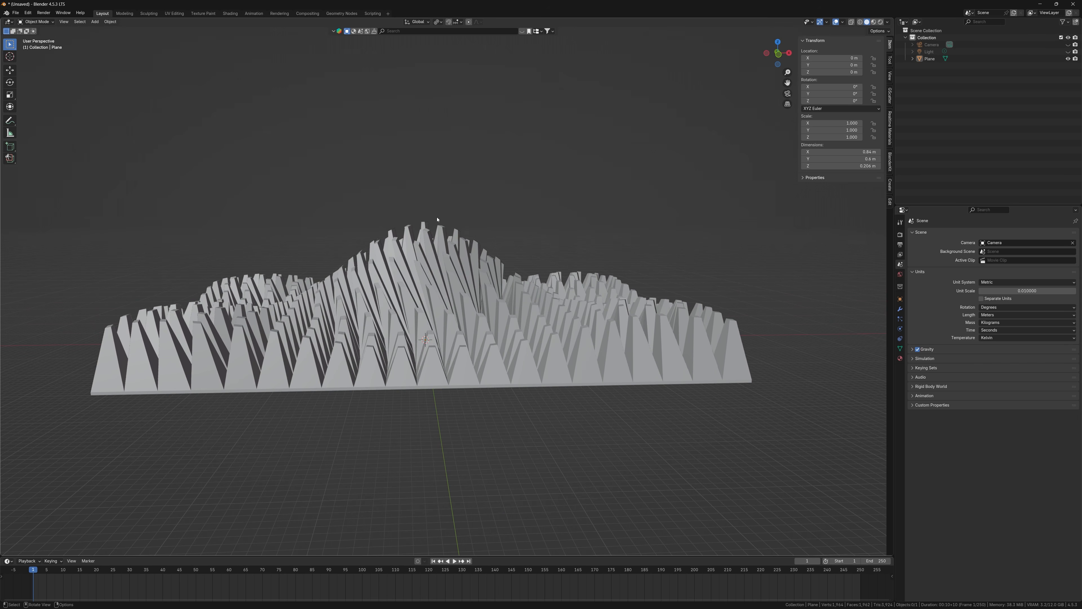
pyautogui.moveTo(479, 210); pyautogui.dragTo(430, 230, button='middle')
pyautogui.click(429, 233)
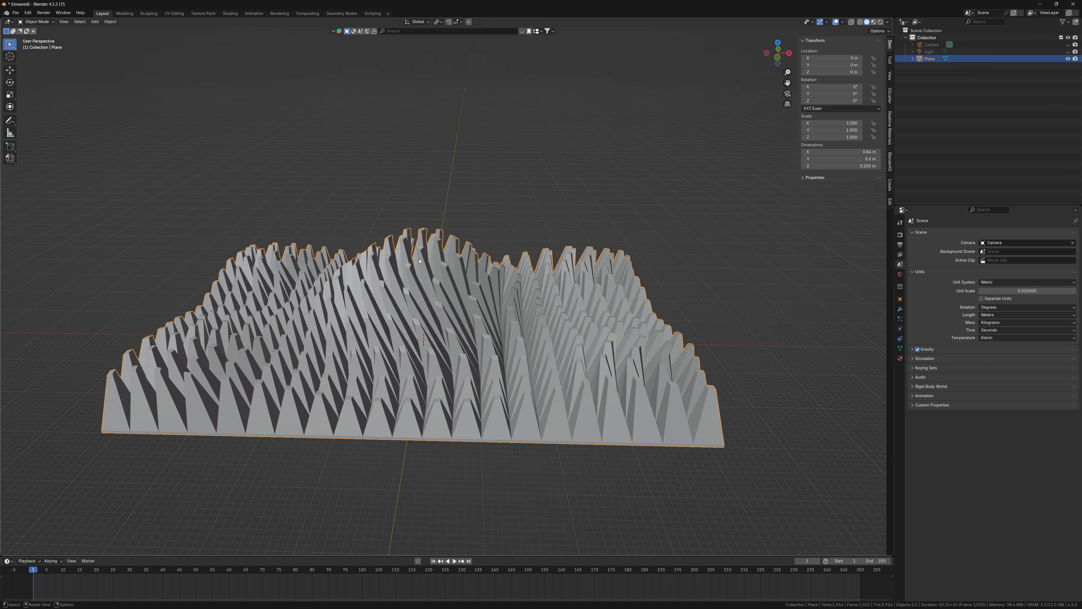
pyautogui.press('Tab')
pyautogui.moveTo(424, 228); pyautogui.dragTo(476, 311, button='middle')
pyautogui.press('Tab')
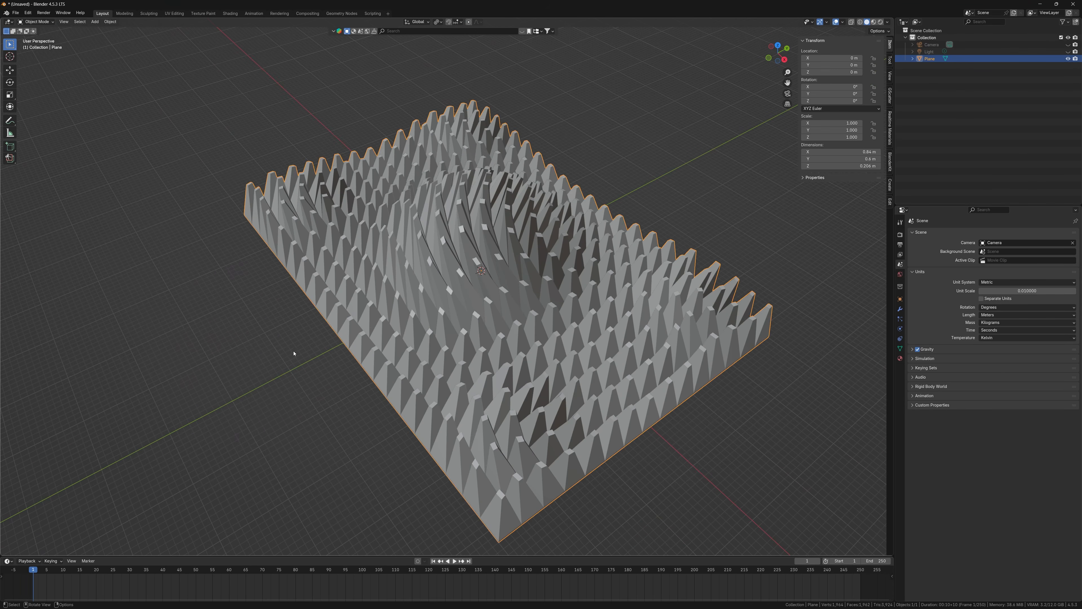
pyautogui.moveTo(304, 357); pyautogui.dragTo(596, 280, button='middle')
pyautogui.click(561, 256)
# Step: Give the panel a new material and set its base colour to a slightly darkened orange
pyautogui.click(903, 358)
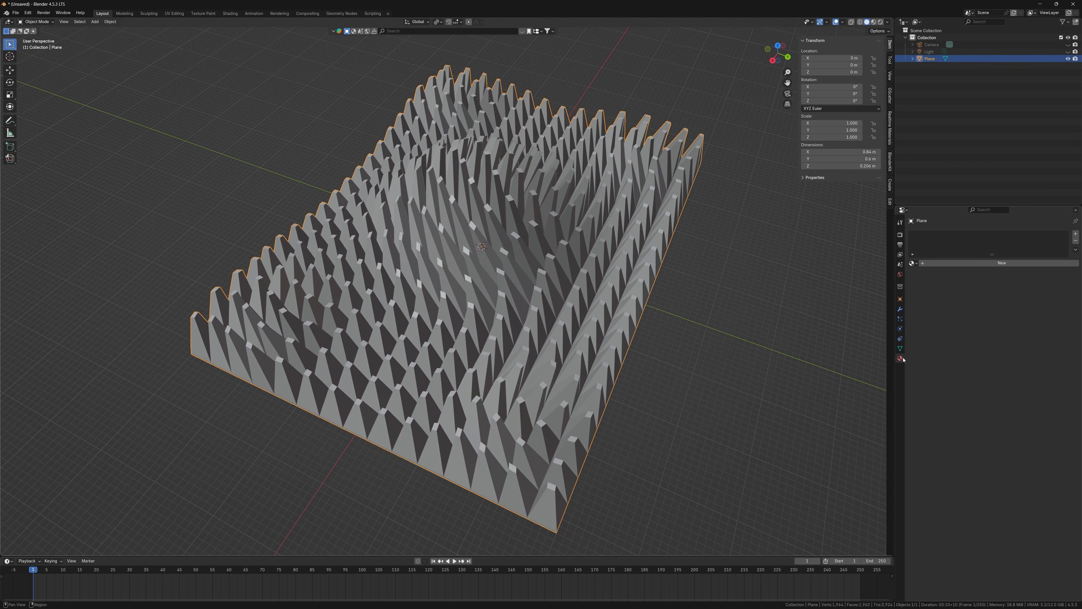
pyautogui.click(915, 263)
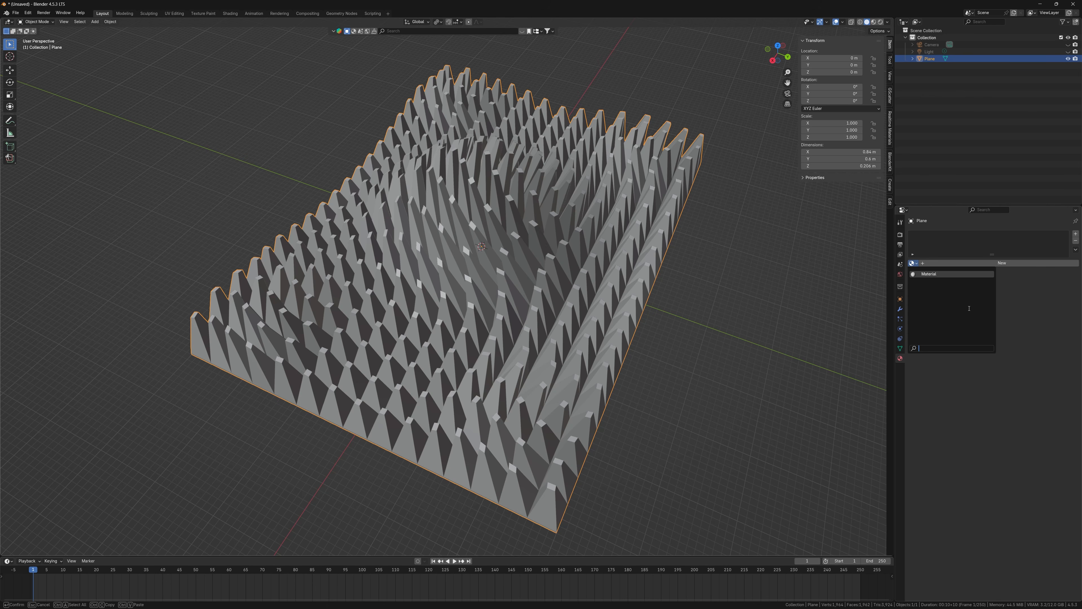
pyautogui.click(1002, 263)
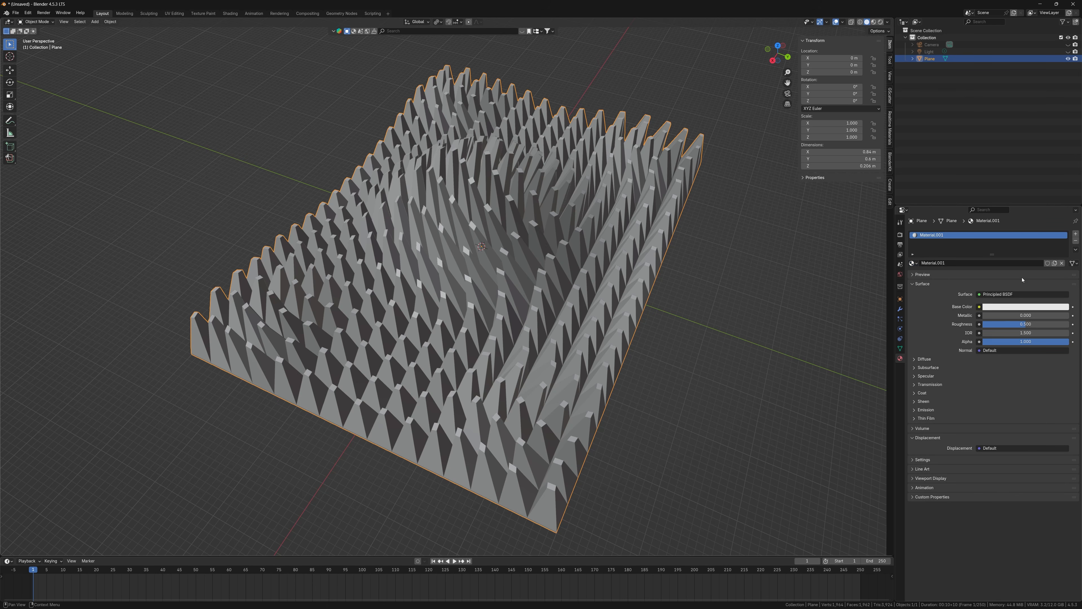
pyautogui.click(1010, 307)
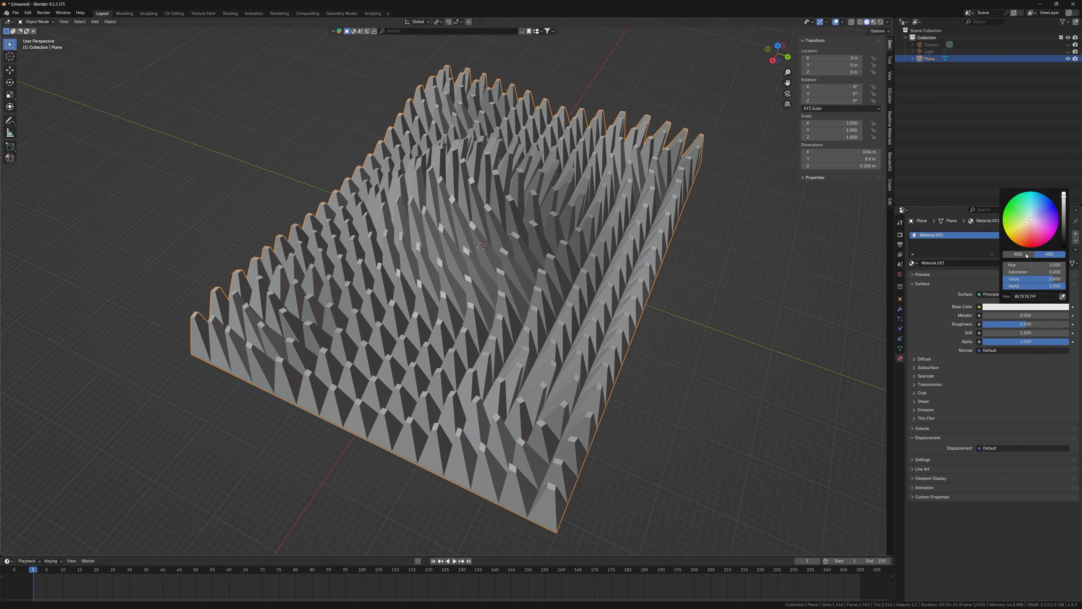
pyautogui.moveTo(1030, 225); pyautogui.dragTo(1026, 239)
pyautogui.moveTo(1065, 199); pyautogui.dragTo(1064, 208)
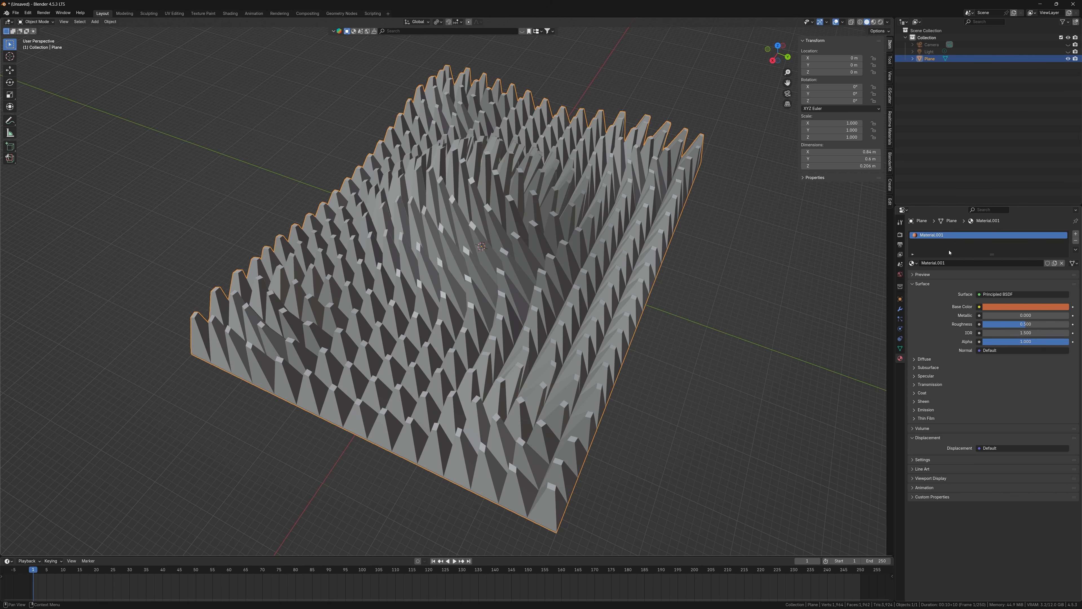
# Step: Switch the viewport shading to Rendered
pyautogui.press('z')
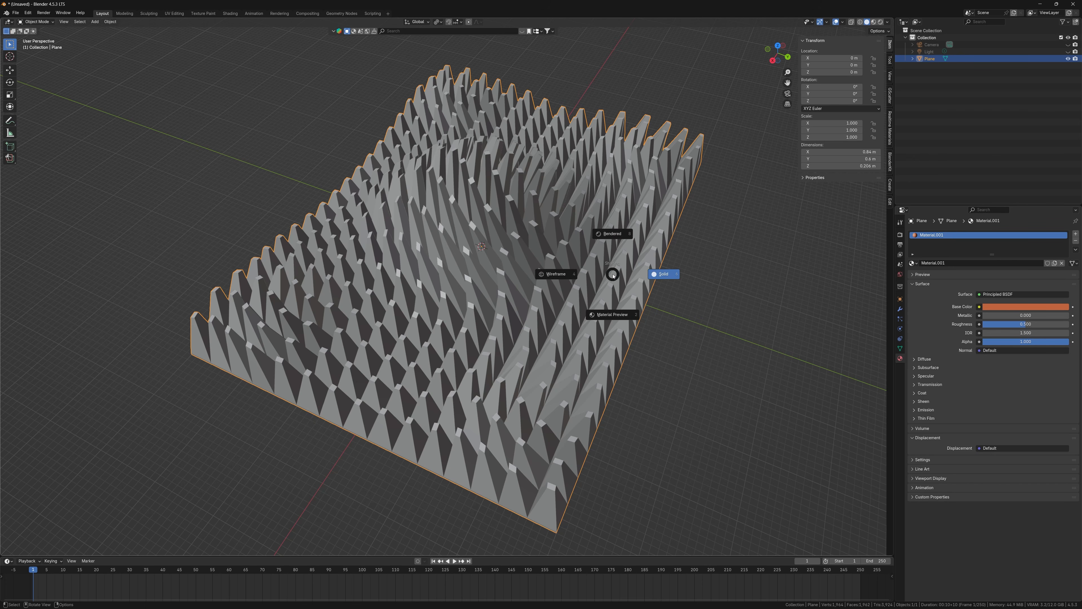
pyautogui.click(612, 239)
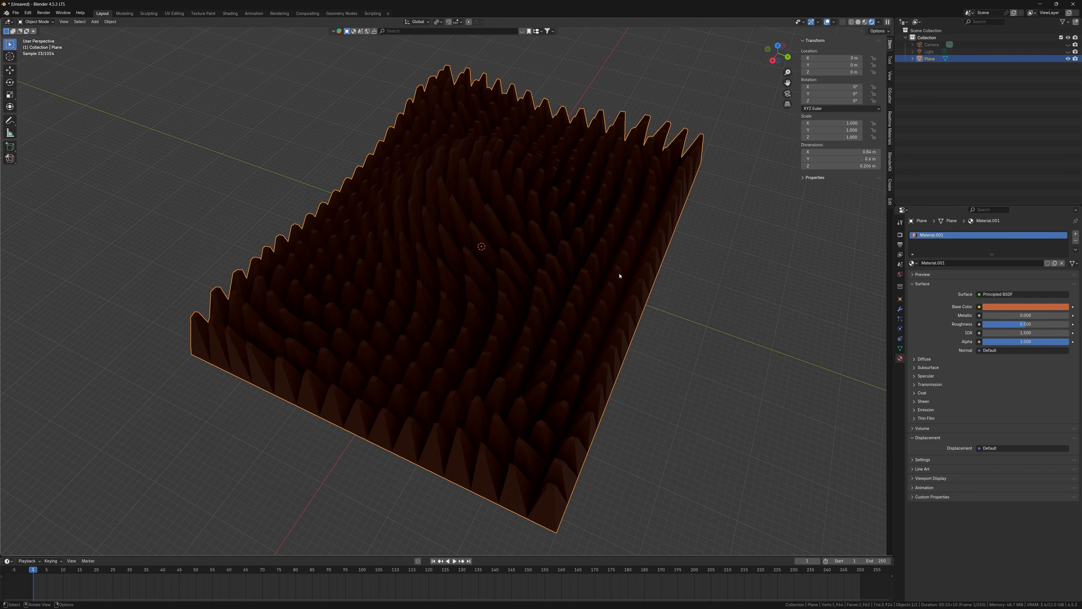
pyautogui.scroll(-1, 664, 290)
# Step: Add a mesh plane beneath the panel as a floor and set its X and Y dimensions to 200 m
pyautogui.click(697, 301)
pyautogui.hotkey('shift', 'a')
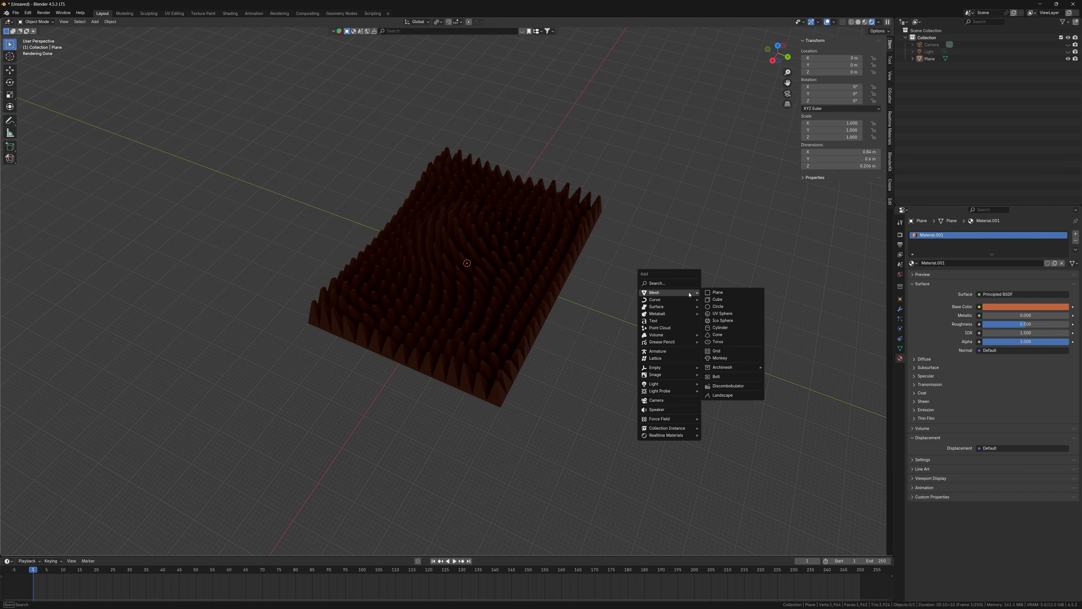
pyautogui.click(719, 292)
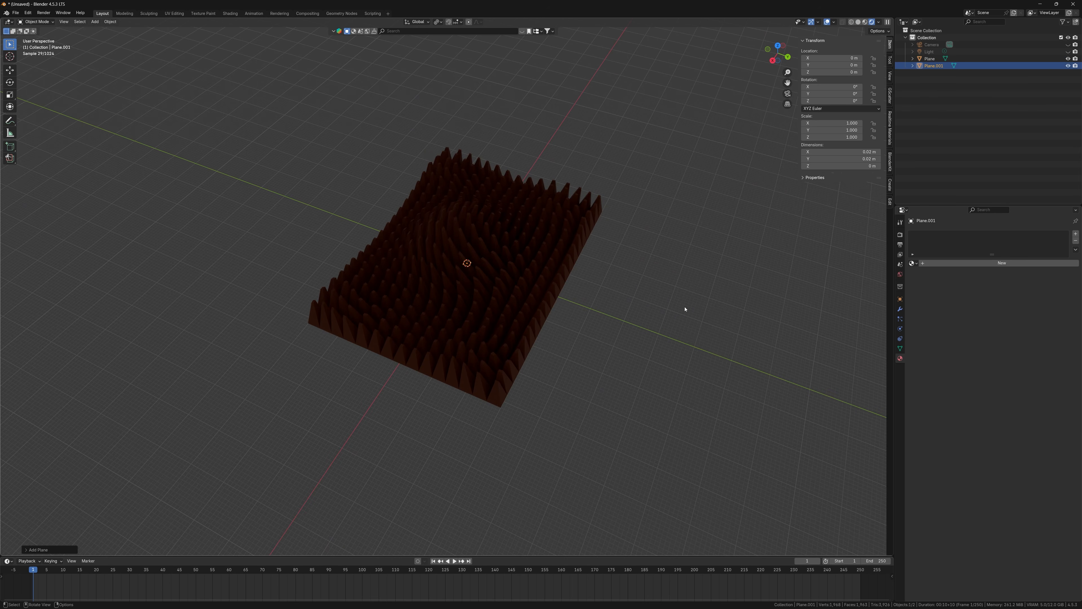
pyautogui.moveTo(837, 151); pyautogui.dragTo(837, 159)
pyautogui.write('200')
pyautogui.press('Return')
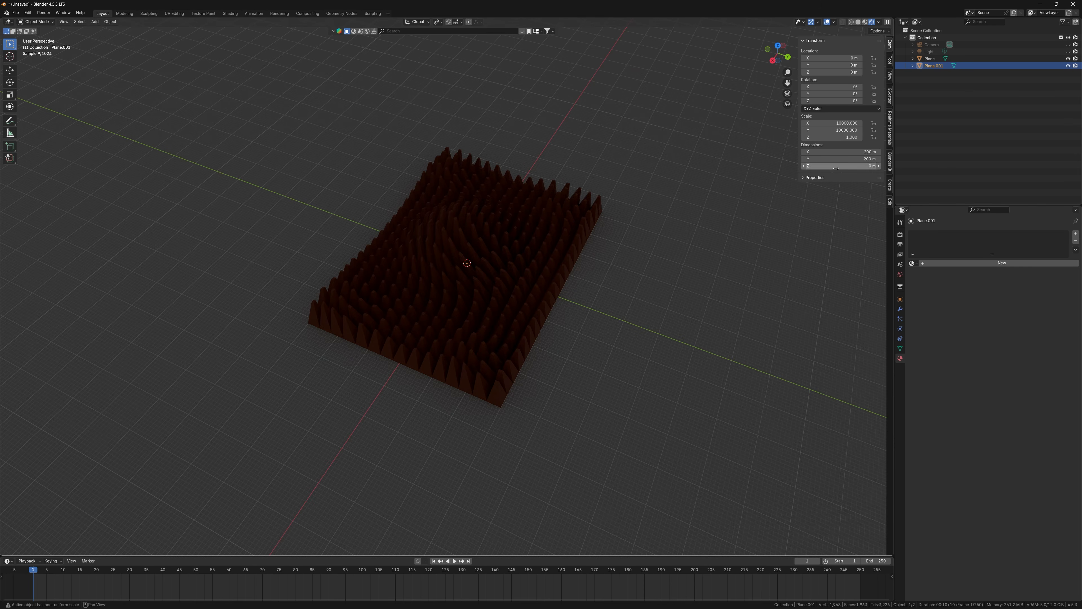
pyautogui.scroll(-14, 700, 206)
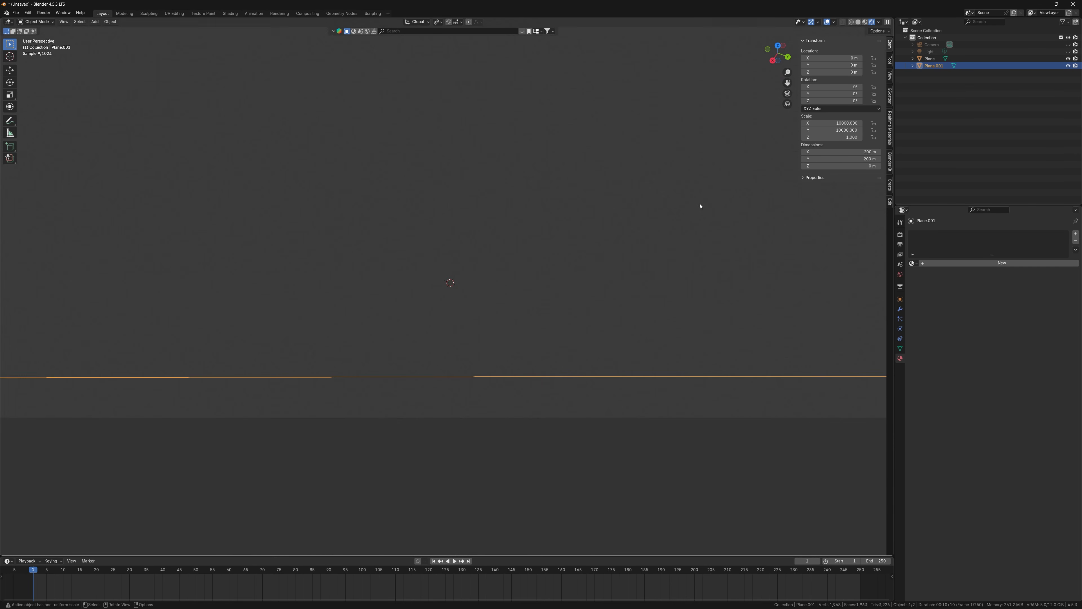
pyautogui.scroll(14, 698, 213)
# Step: Set the floor plane's X and Y dimensions to 2 m
pyautogui.moveTo(846, 159); pyautogui.dragTo(846, 153)
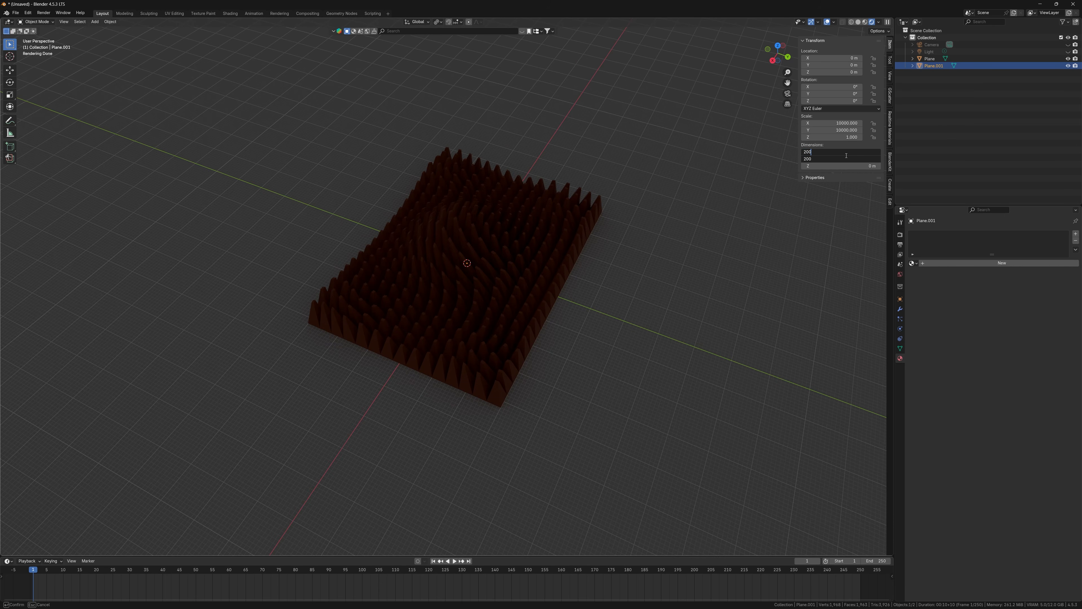
pyautogui.write('2')
pyautogui.press('Return')
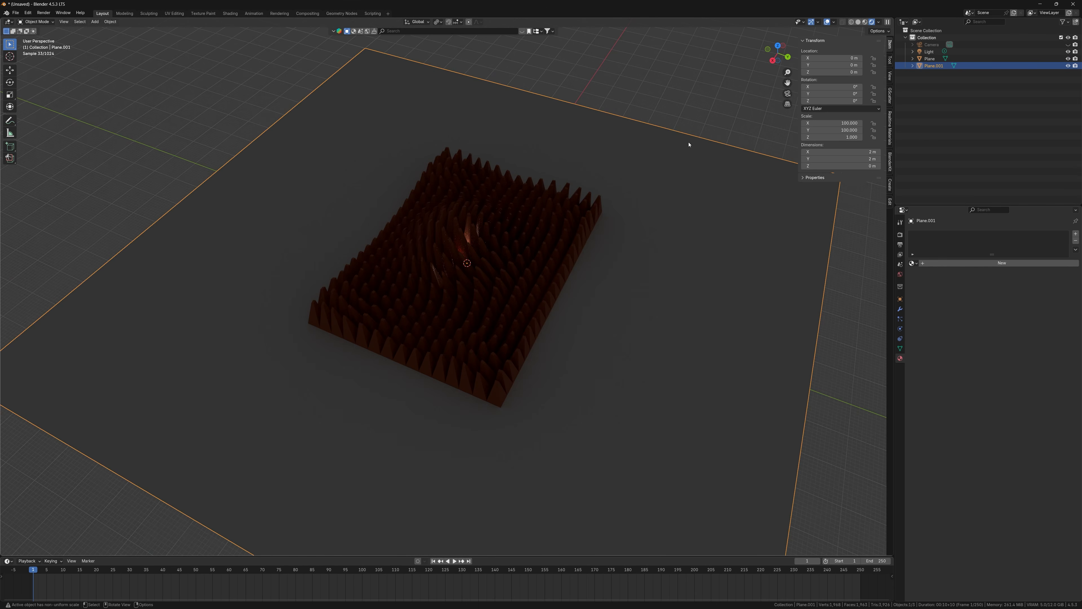
# Step: Select the point light and raise it along Z to about 0.54 m above the panel
pyautogui.moveTo(503, 237); pyautogui.dragTo(628, 266, button='middle')
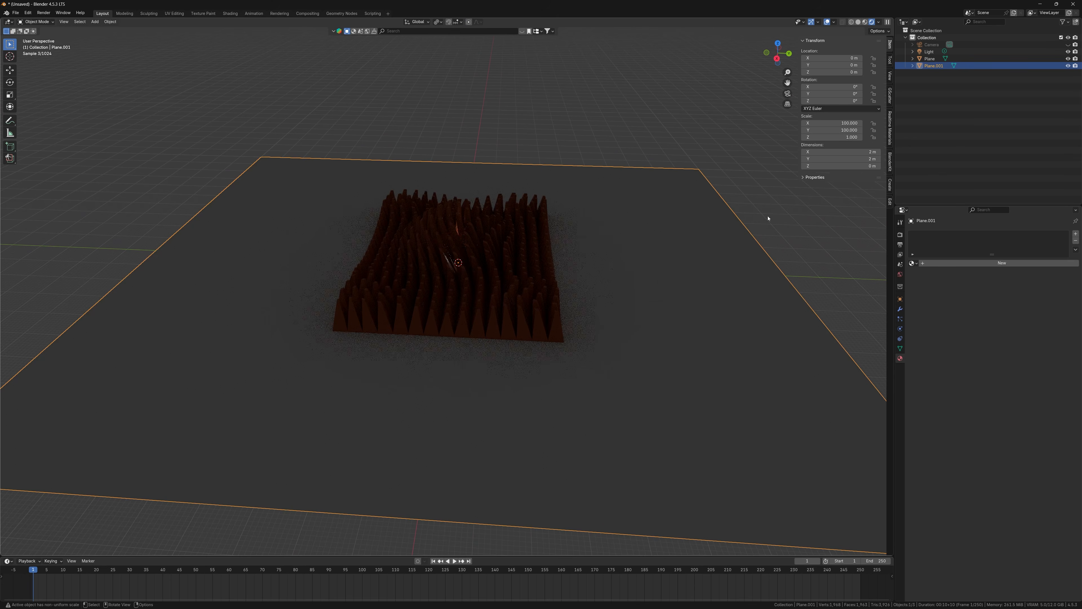
pyautogui.click(929, 51)
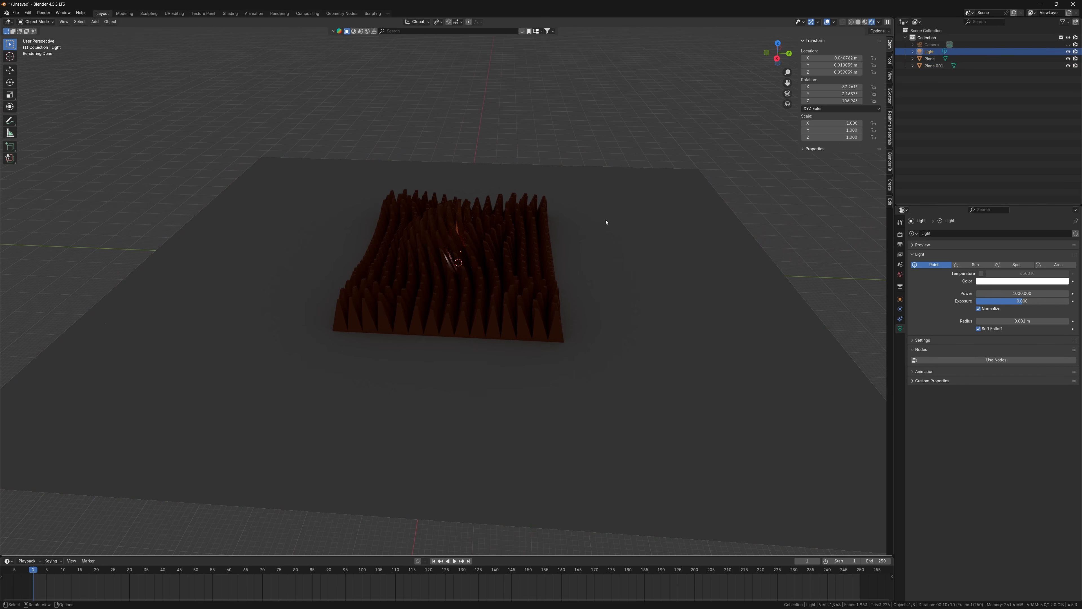
pyautogui.press('g')
pyautogui.press('z')
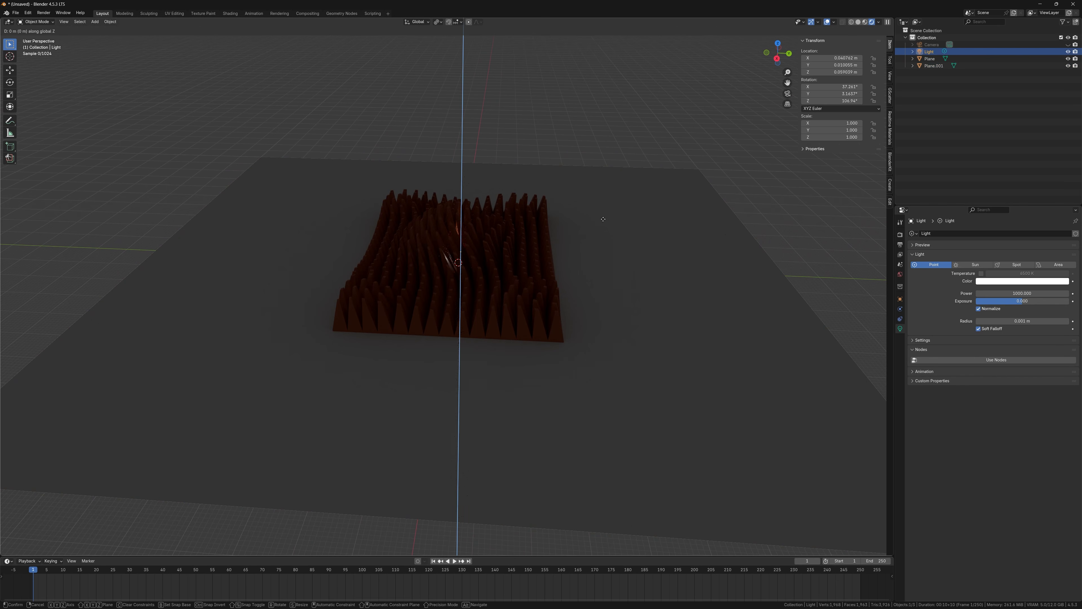
pyautogui.click(664, 70)
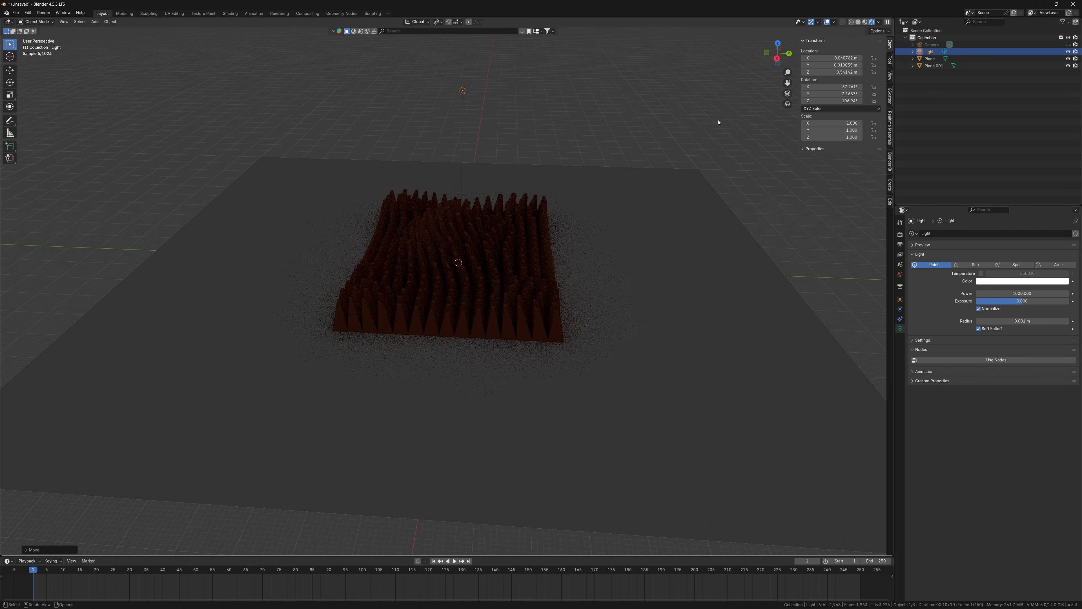
# Step: Set the point light's power to 10000
pyautogui.click(1018, 293)
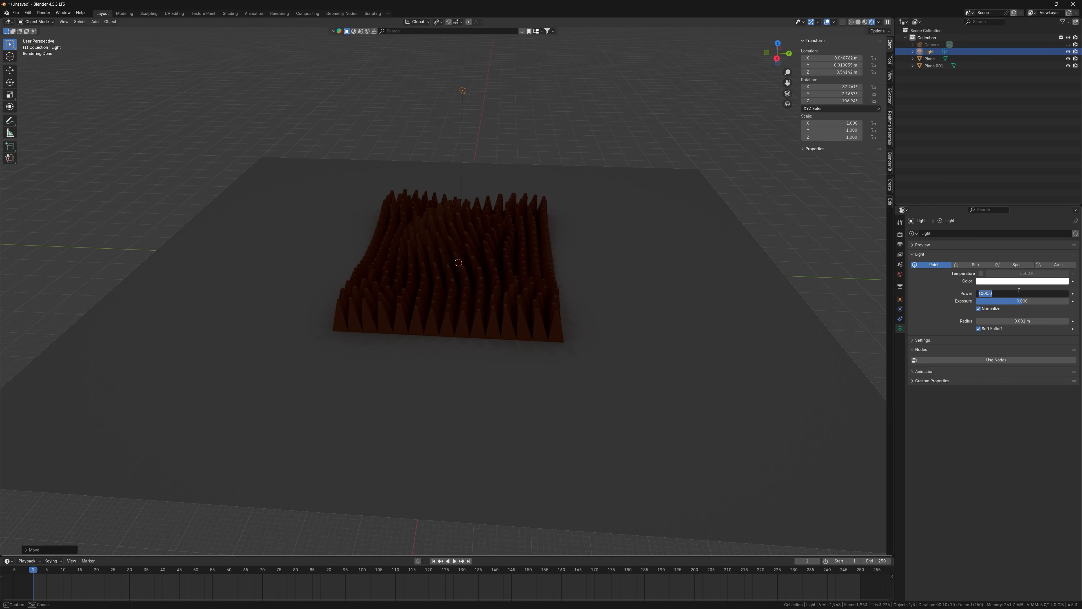
pyautogui.write('10000')
pyautogui.press('Return')
# Step: Move the light along X to about -0.2 m and along Y to about 0.05 m, and deselect it
pyautogui.moveTo(666, 297); pyautogui.dragTo(692, 389, button='middle')
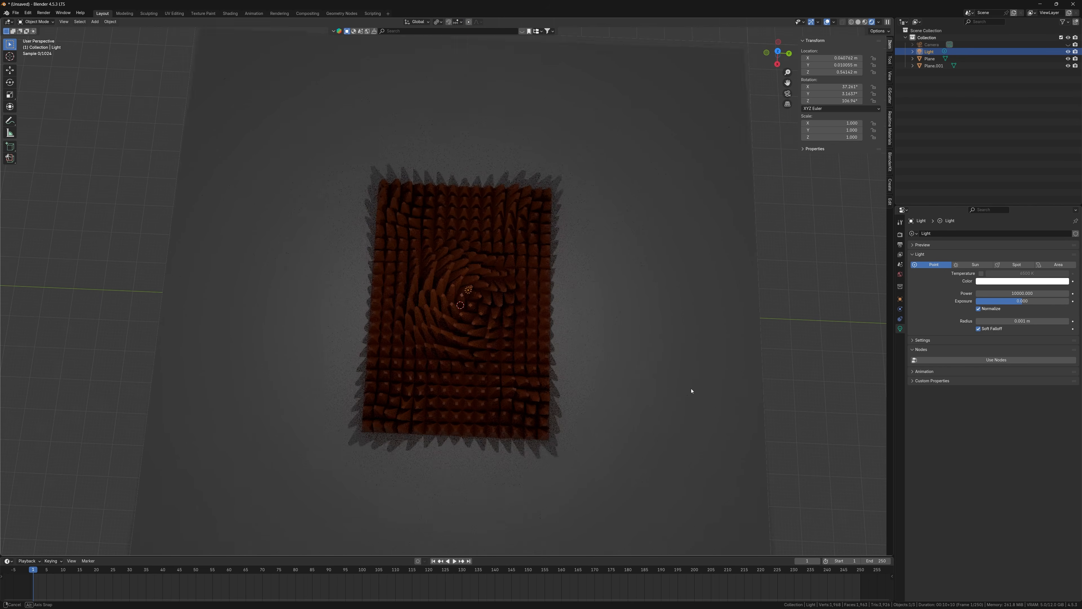
pyautogui.press('g')
pyautogui.press('x')
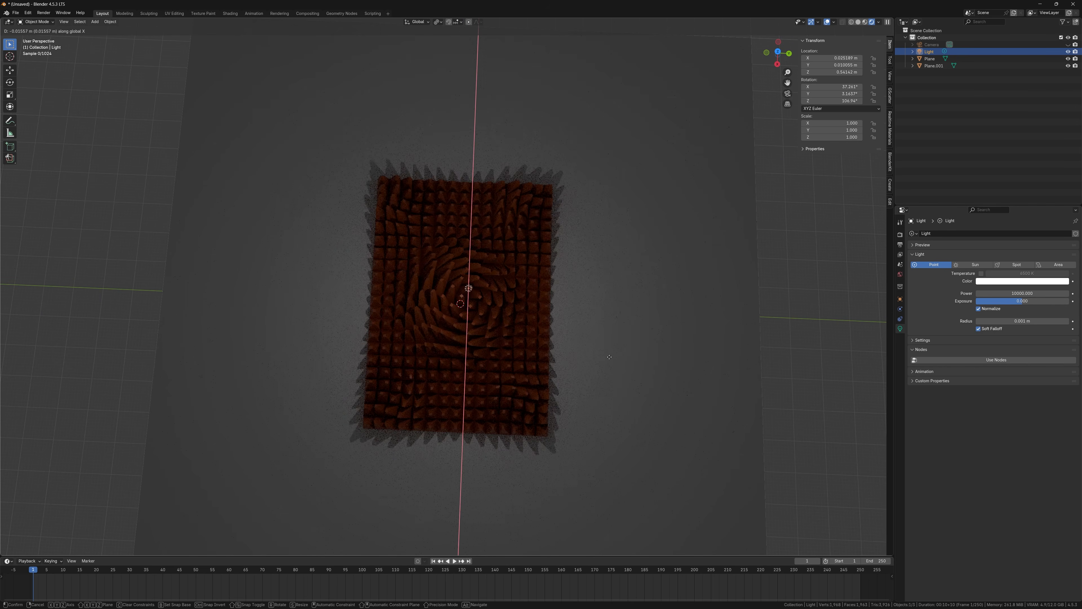
pyautogui.click(640, 273)
pyautogui.press('g')
pyautogui.press('y')
pyautogui.click(694, 309)
pyautogui.click(797, 358)
# Step: Examine the rendered panel and its shadows from the top view, low angles, and several corners
pyautogui.moveTo(798, 358)
pyautogui.keyDown('alt'); pyautogui.mouseDown(button='middle')
pyautogui.moveTo(798, 379)
pyautogui.moveTo(801, 371)
pyautogui.mouseUp(button='middle'); pyautogui.keyUp('alt')
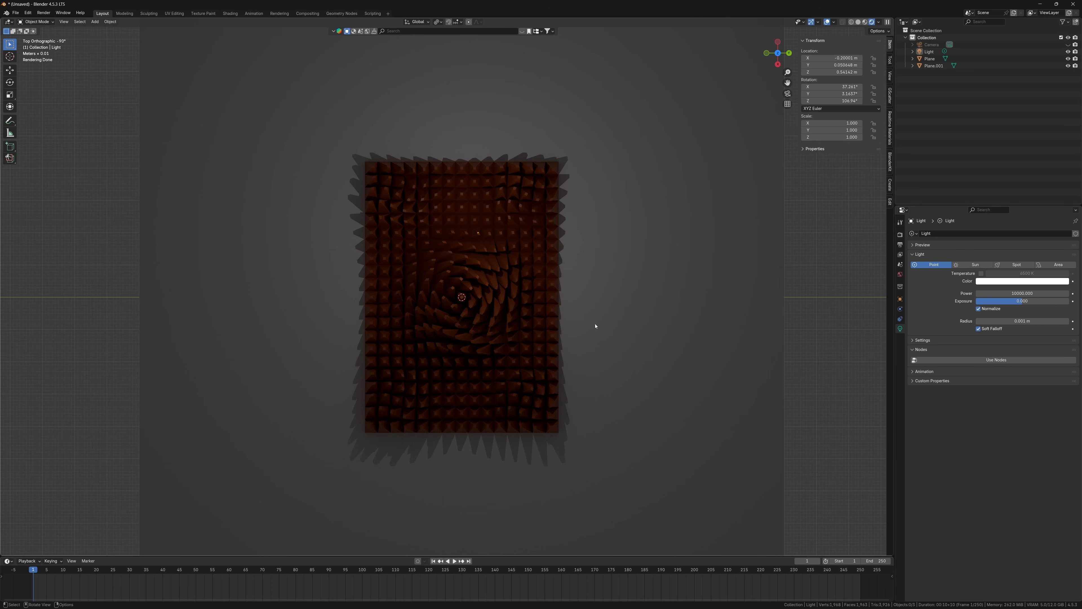
pyautogui.moveTo(655, 387); pyautogui.dragTo(700, 341, button='middle')
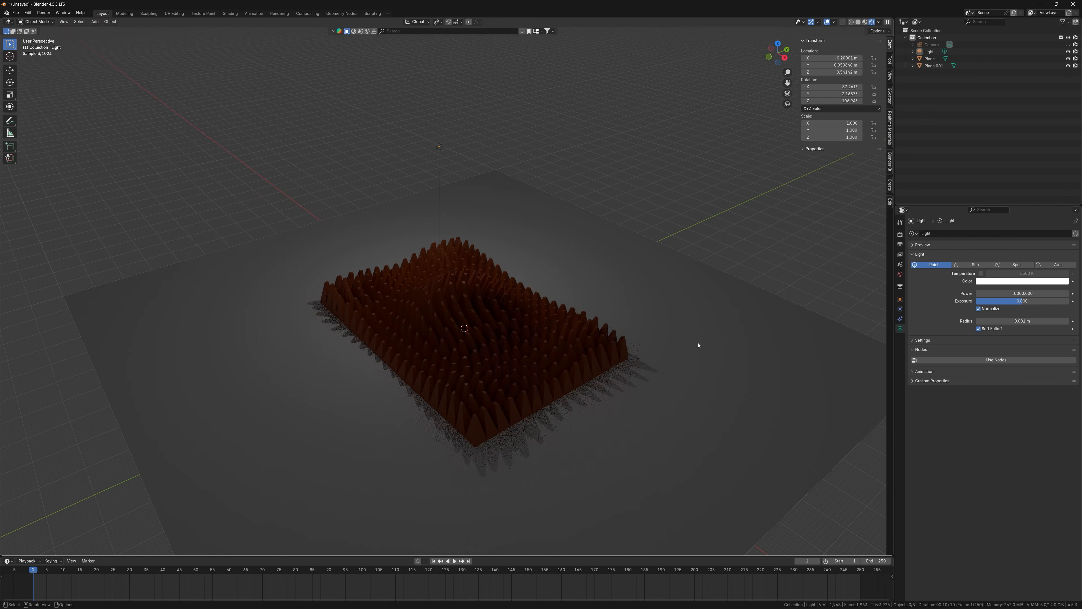
pyautogui.scroll(4, 601, 341)
pyautogui.moveTo(600, 341); pyautogui.dragTo(633, 304, button='middle')
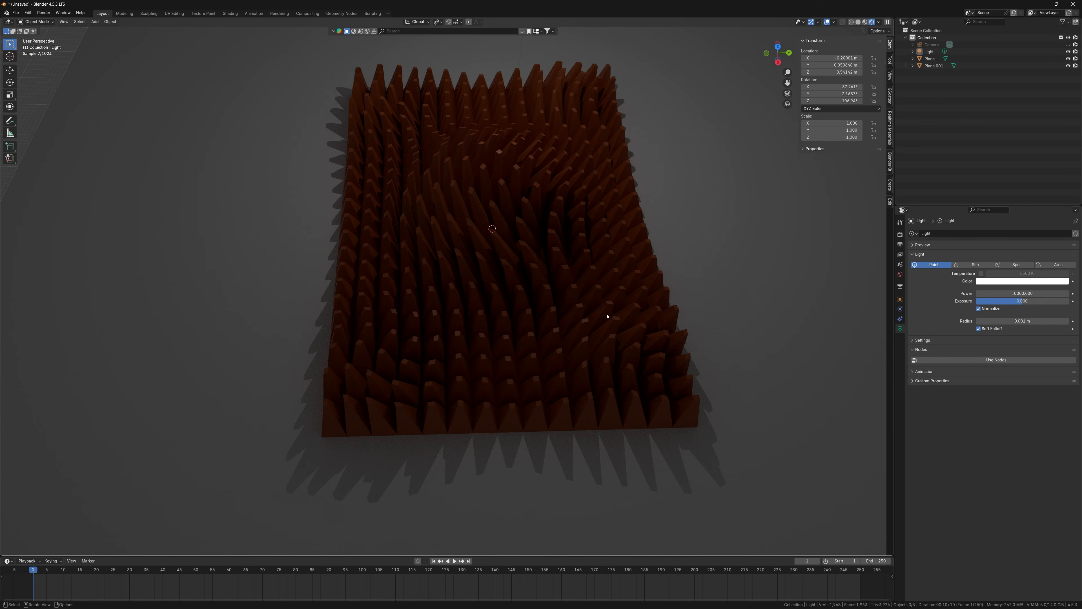
pyautogui.scroll(-1, 569, 287)
pyautogui.scroll(2, 593, 283)
pyautogui.keyDown('shift'); pyautogui.moveTo(596, 265); pyautogui.dragTo(660, 322, button='middle'); pyautogui.keyUp('shift')
pyautogui.click(695, 358)
pyautogui.moveTo(696, 357); pyautogui.dragTo(681, 254, button='middle')
pyautogui.click(573, 168)
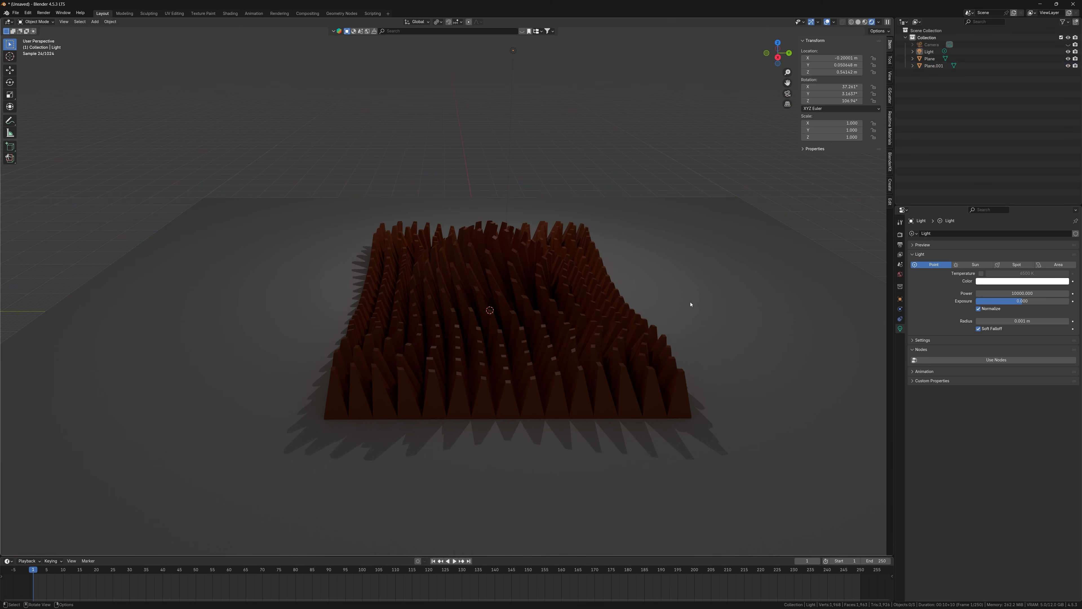
pyautogui.moveTo(586, 177); pyautogui.dragTo(625, 189, button='middle')
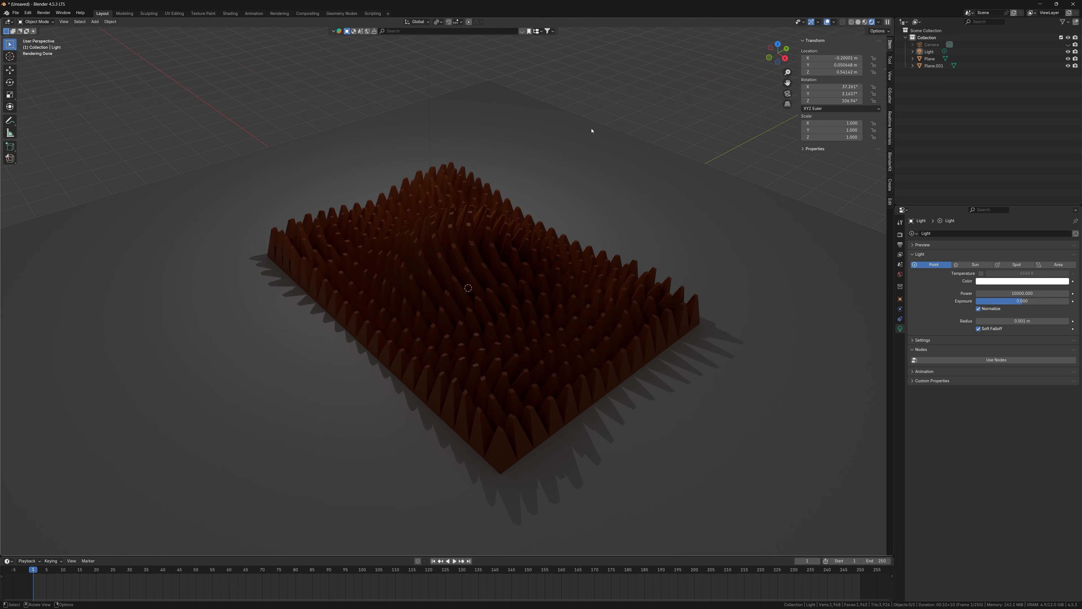
pyautogui.keyDown('shift'); pyautogui.moveTo(600, 159); pyautogui.dragTo(628, 172, button='middle'); pyautogui.keyUp('shift')
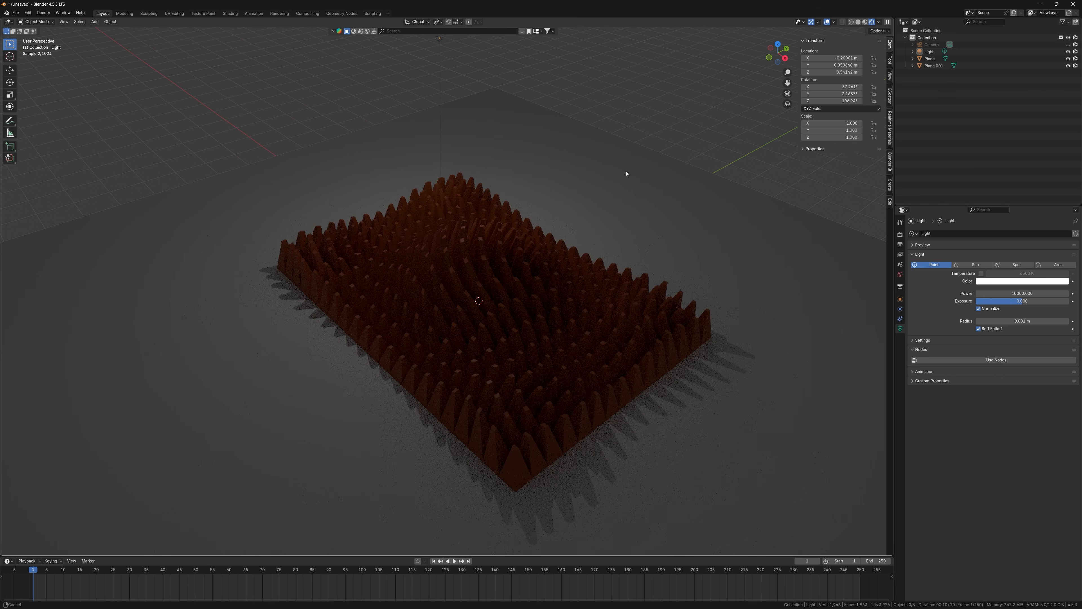
pyautogui.moveTo(643, 242); pyautogui.dragTo(591, 223, button='middle')
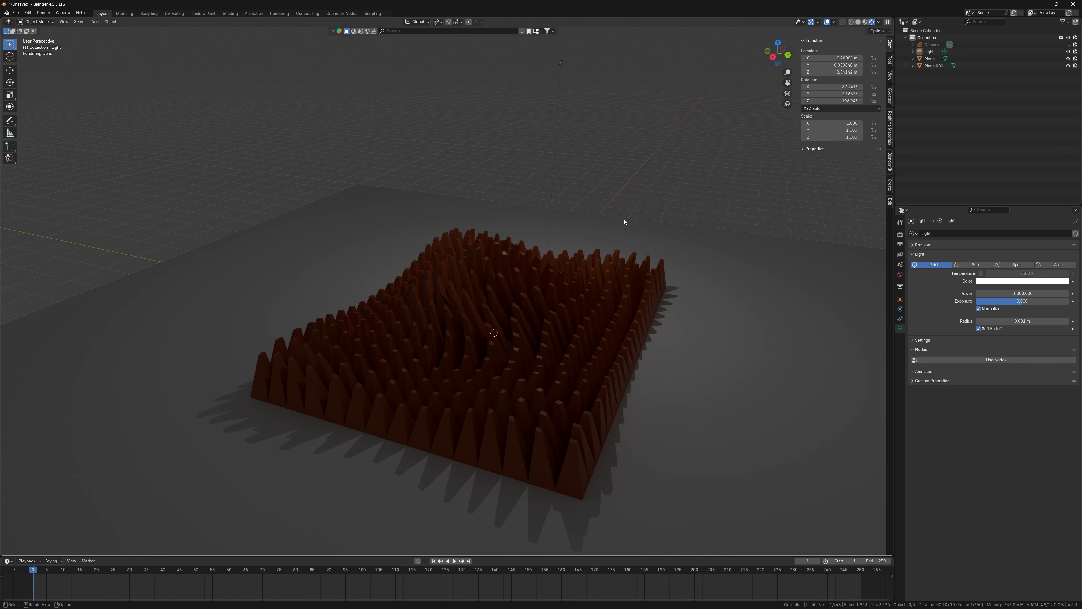
pyautogui.moveTo(719, 227); pyautogui.dragTo(756, 219, button='middle')
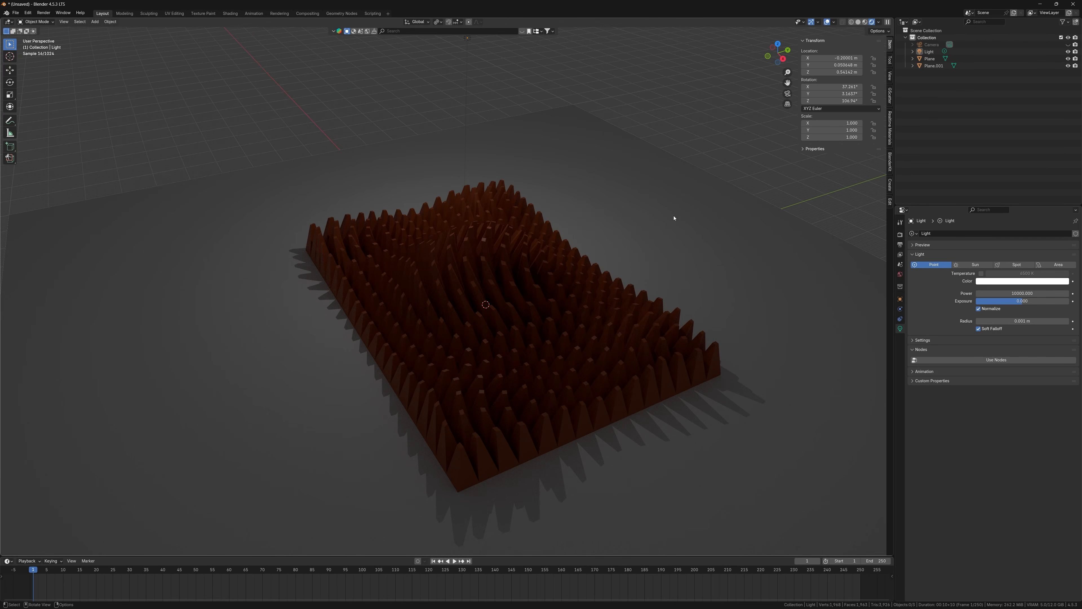